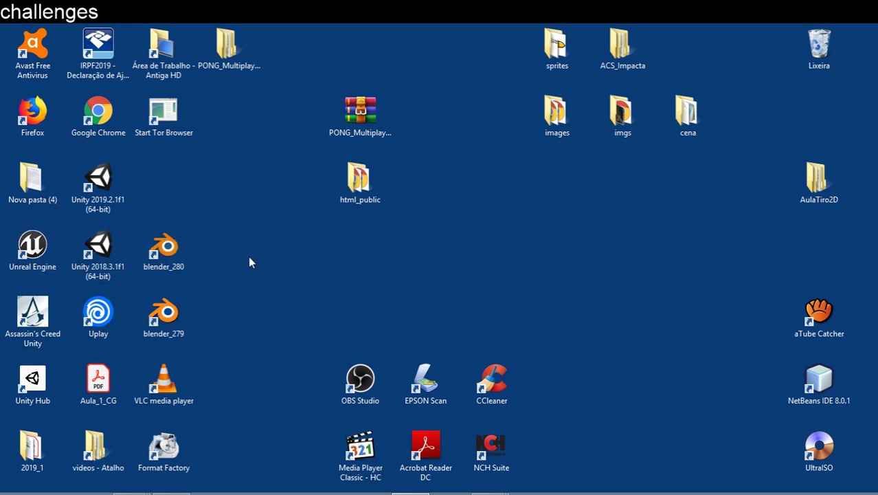
Launch Unity Hub from the Unity 2019.2.1f1 desktop shortcut and move its window aside.
{"action": "double_click", "coordinate": [106, 178]}
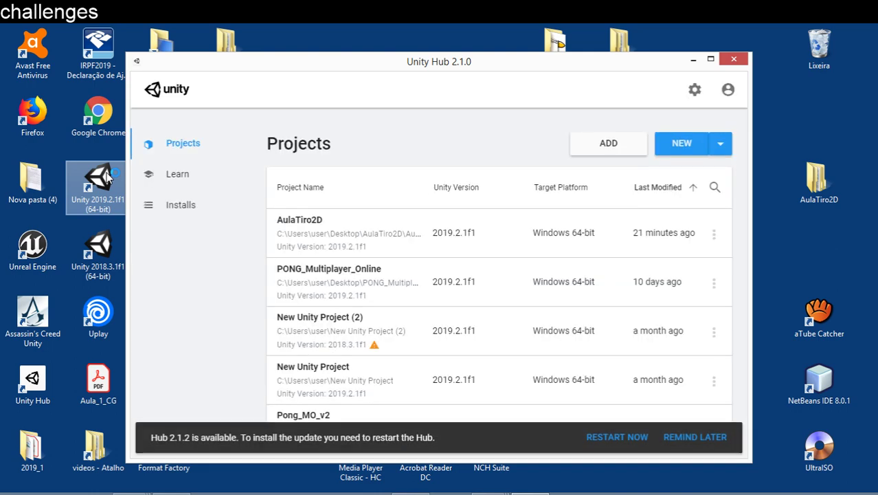
{"action": "mouse_move", "coordinate": [417, 64]}
{"action": "left_mouse_down"}
{"action": "mouse_move", "coordinate": [184, 58]}
{"action": "mouse_move", "coordinate": [137, 69]}
{"action": "left_mouse_up"}
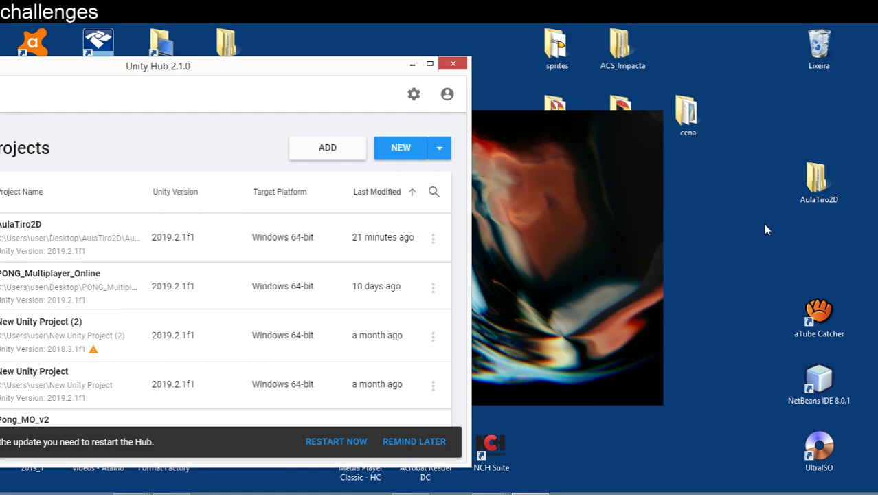
{"action": "left_click", "coordinate": [386, 226]}
{"action": "left_click_drag", "start_coordinate": [212, 69], "coordinate": [329, 81]}
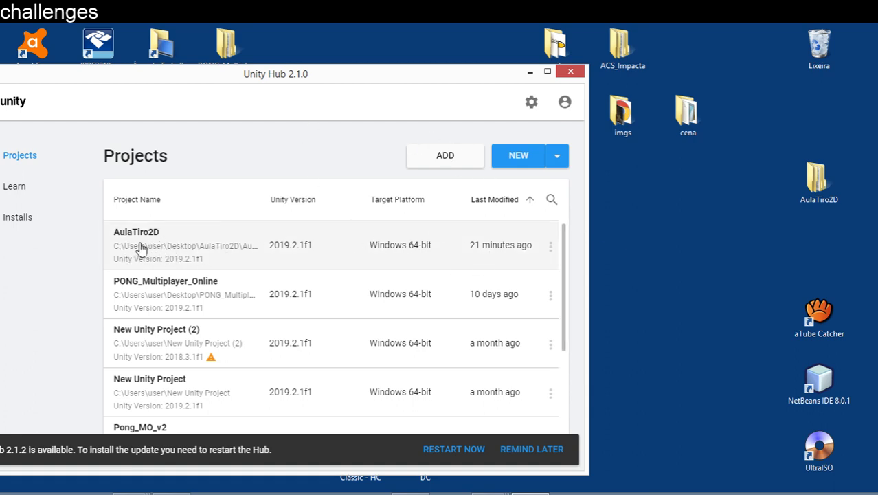
{"action": "mouse_move", "coordinate": [253, 76]}
{"action": "left_mouse_down"}
{"action": "mouse_move", "coordinate": [94, 62]}
{"action": "mouse_move", "coordinate": [37, 80]}
{"action": "left_mouse_up"}
Create a desktop folder named Exemplo_jog_bexiga and move it higher on the desktop.
{"action": "right_click", "coordinate": [605, 296]}
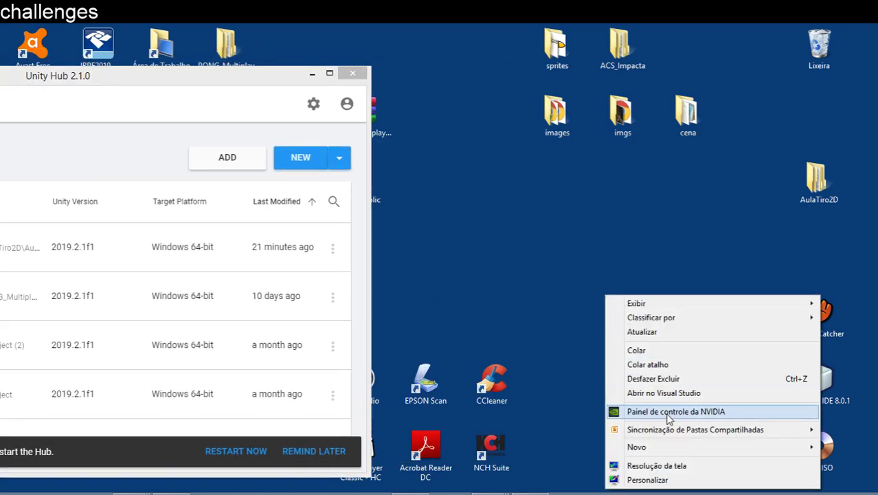
{"action": "mouse_move", "coordinate": [645, 451]}
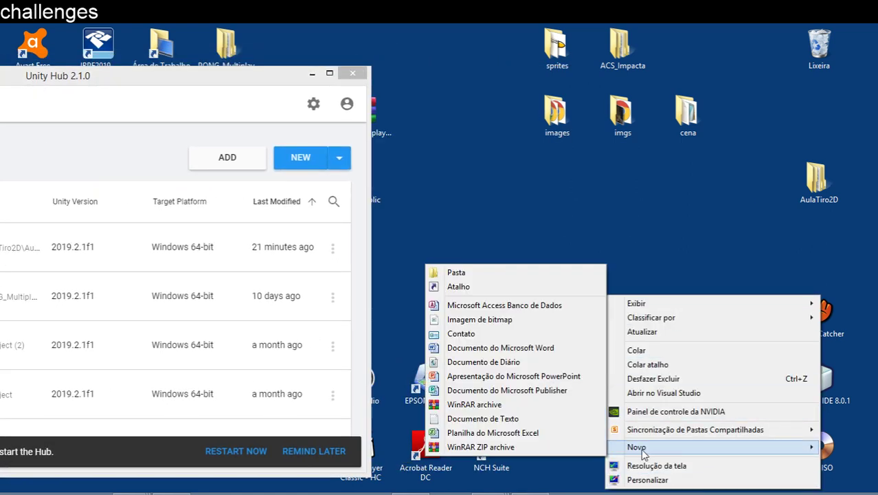
{"action": "left_click", "coordinate": [520, 279]}
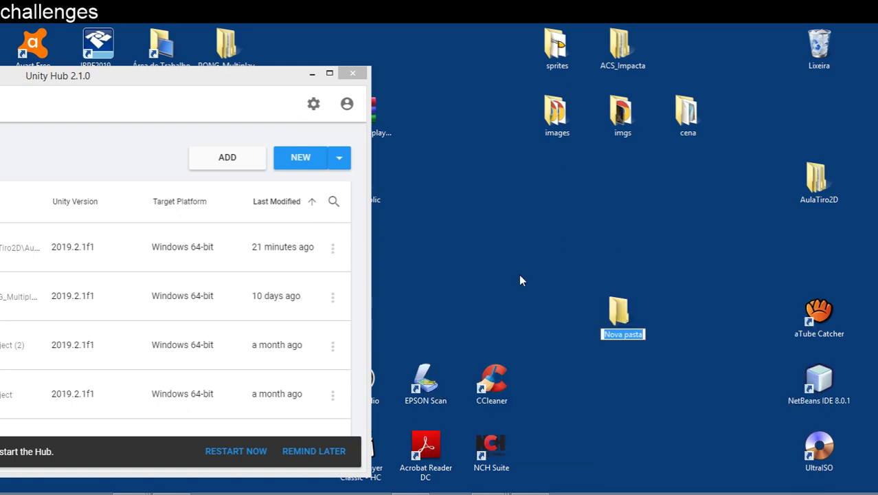
{"action": "type", "text": "Exe"}
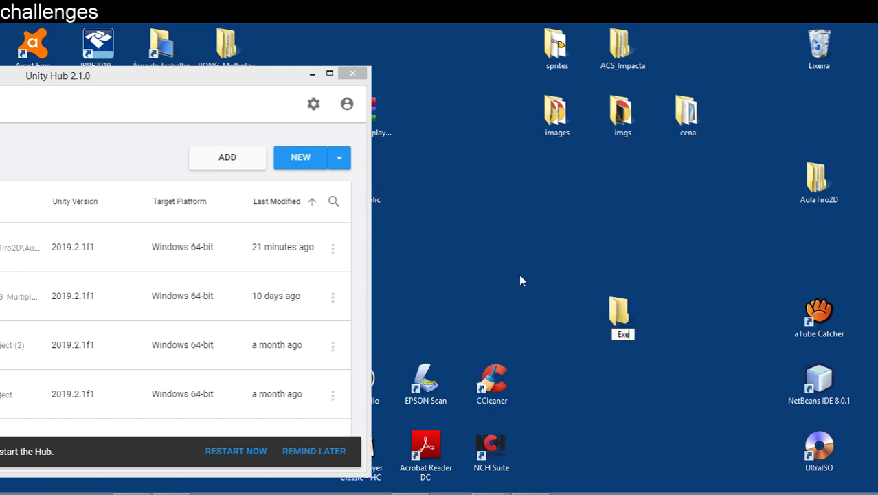
{"action": "type", "text": "mplo"}
{"action": "type", "text": "_jog"}
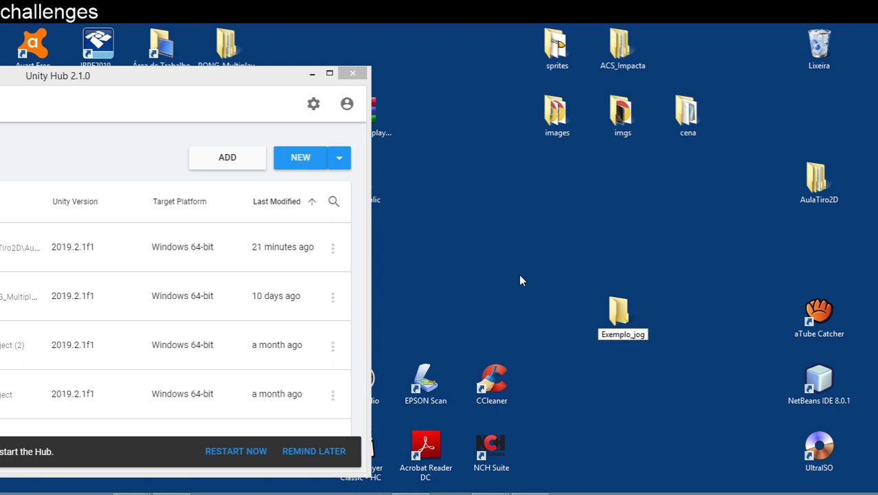
{"action": "type", "text": "_bexi"}
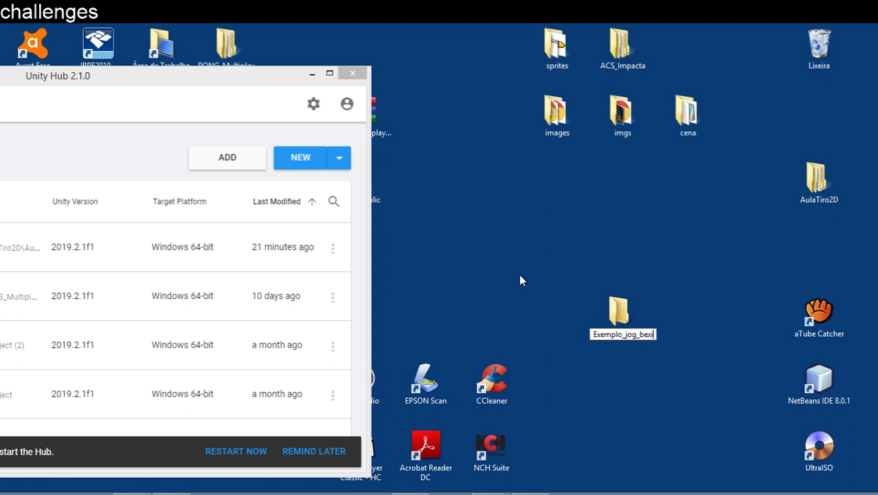
{"action": "type", "text": "ga"}
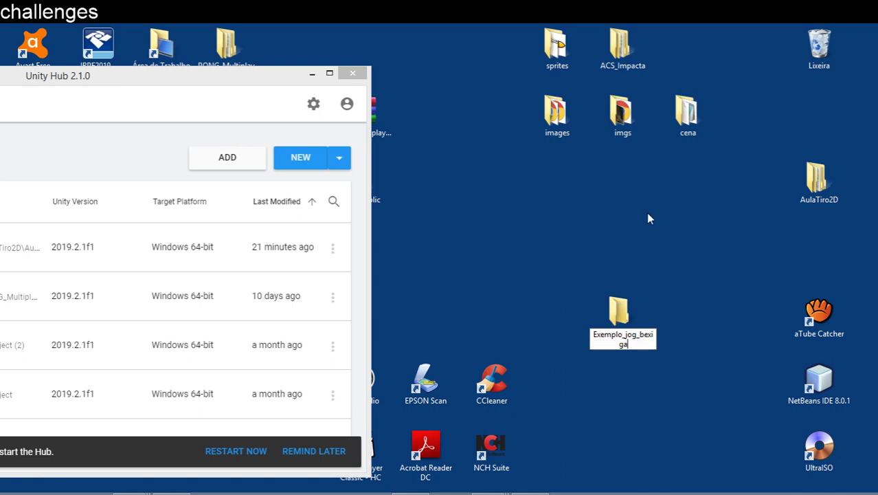
{"action": "key", "text": "Return"}
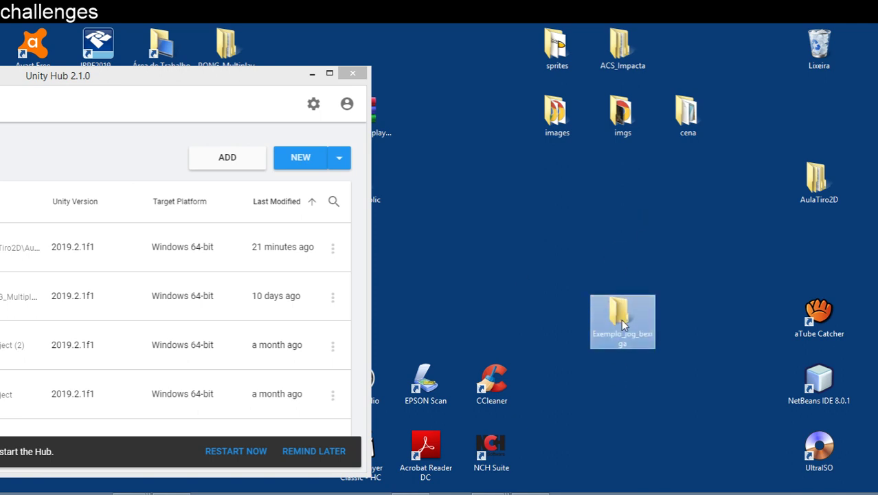
{"action": "left_click_drag", "start_coordinate": [642, 337], "coordinate": [642, 270]}
In the maximized Hub, set up a new 2D project named Jogo_tiro_bexiga and browse for its location.
{"action": "left_click", "coordinate": [329, 73]}
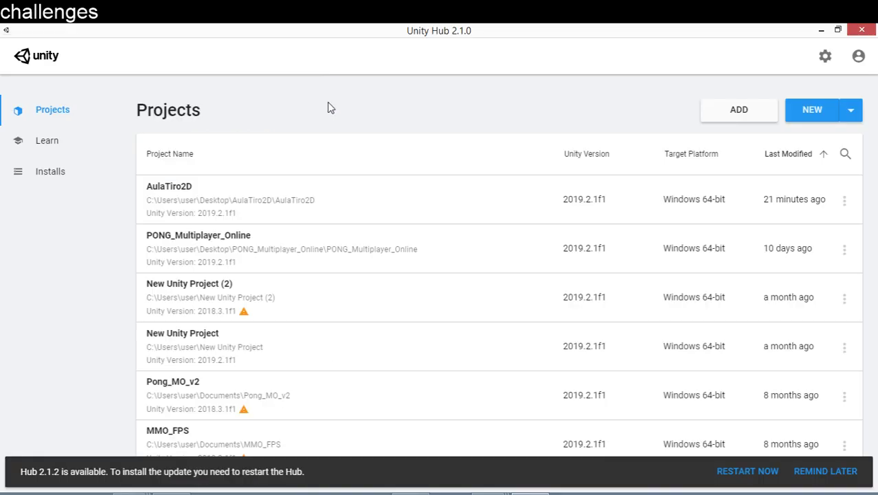
{"action": "left_click", "coordinate": [806, 114]}
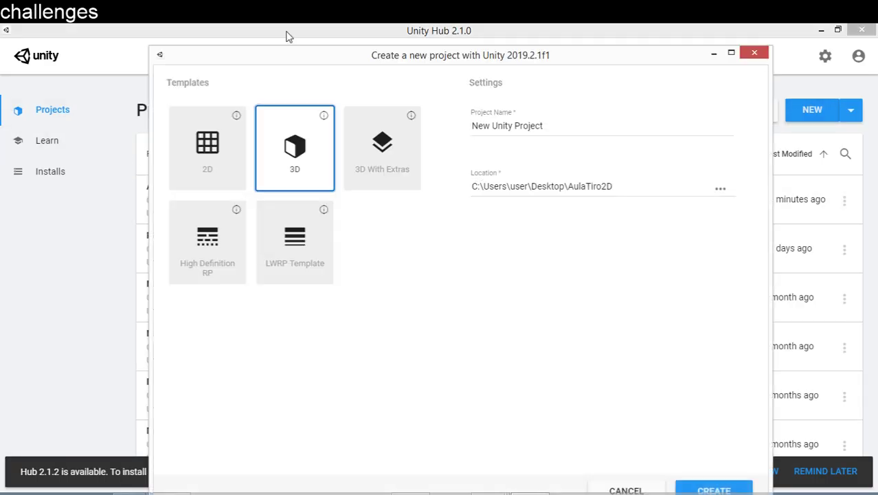
{"action": "left_click", "coordinate": [214, 158]}
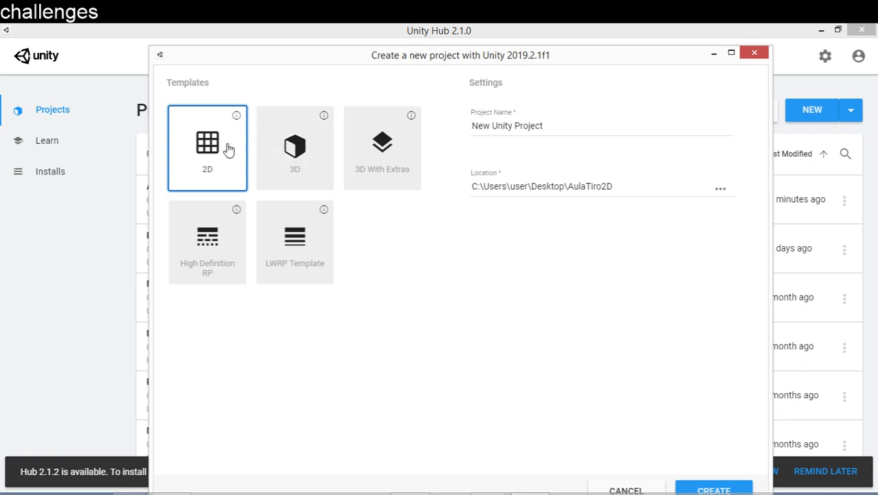
{"action": "triple_click", "coordinate": [576, 127]}
{"action": "type", "text": "Jogo_tiro_bexiga"}
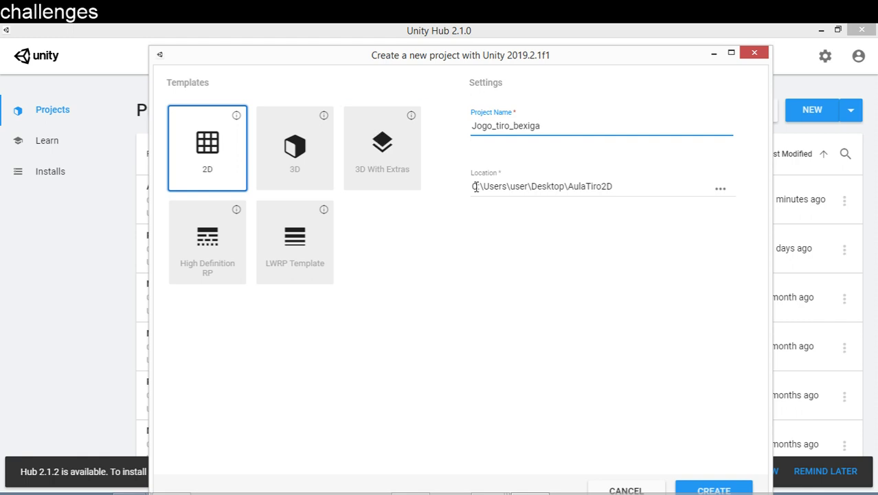
{"action": "left_click", "coordinate": [721, 194]}
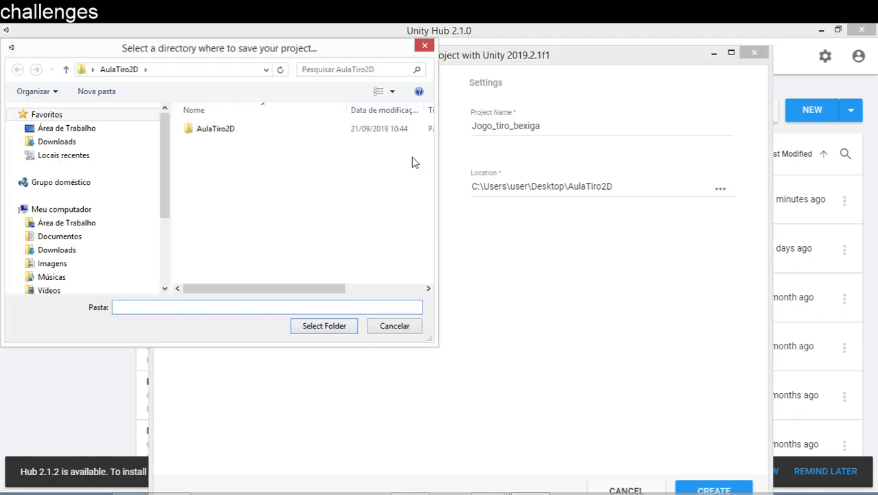
Go to Área de Trabalho in the folder picker and scroll through the desktop folders.
{"action": "left_click", "coordinate": [100, 129]}
{"action": "left_click", "coordinate": [206, 162]}
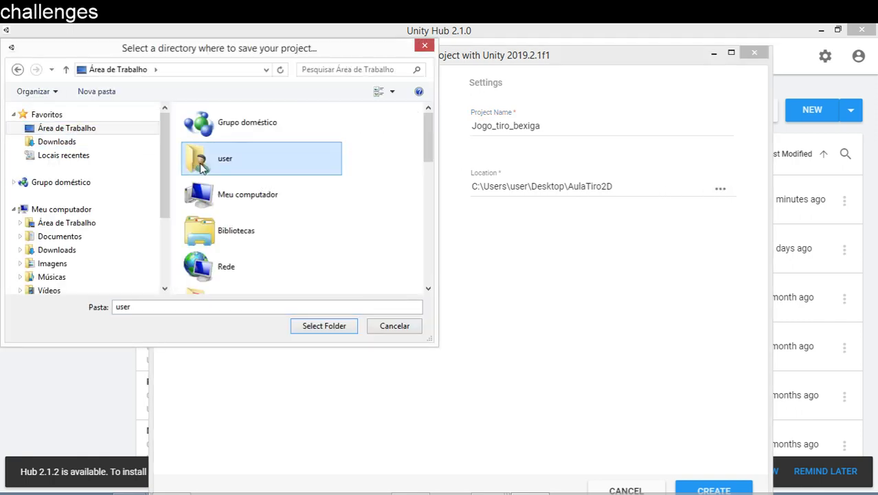
{"action": "scroll", "coordinate": [216, 182], "scroll_direction": "down", "scroll_amount": 5}
{"action": "scroll", "coordinate": [221, 196], "scroll_direction": "down", "scroll_amount": 3}
{"action": "scroll", "coordinate": [222, 196], "scroll_direction": "down", "scroll_amount": 1}
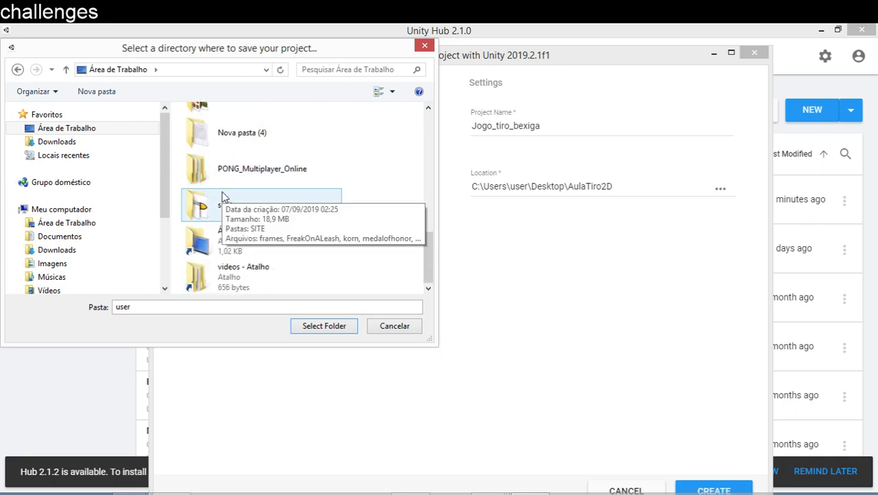
{"action": "scroll", "coordinate": [222, 197], "scroll_direction": "up", "scroll_amount": 10}
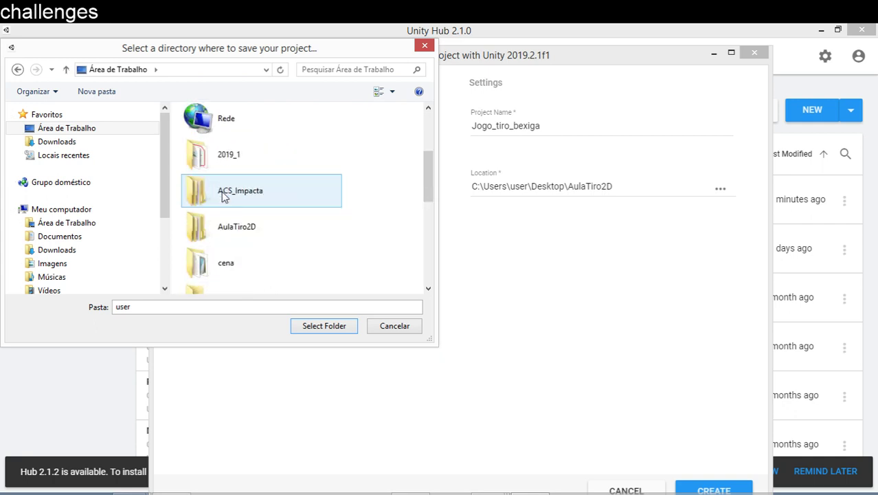
{"action": "scroll", "coordinate": [222, 195], "scroll_direction": "down", "scroll_amount": 3}
{"action": "scroll", "coordinate": [222, 196], "scroll_direction": "down", "scroll_amount": 3}
{"action": "scroll", "coordinate": [222, 196], "scroll_direction": "down", "scroll_amount": 3}
{"action": "scroll", "coordinate": [222, 196], "scroll_direction": "up", "scroll_amount": 9}
{"action": "scroll", "coordinate": [222, 197], "scroll_direction": "up", "scroll_amount": 2}
{"action": "scroll", "coordinate": [222, 196], "scroll_direction": "down", "scroll_amount": 3}
{"action": "scroll", "coordinate": [223, 196], "scroll_direction": "down", "scroll_amount": 1}
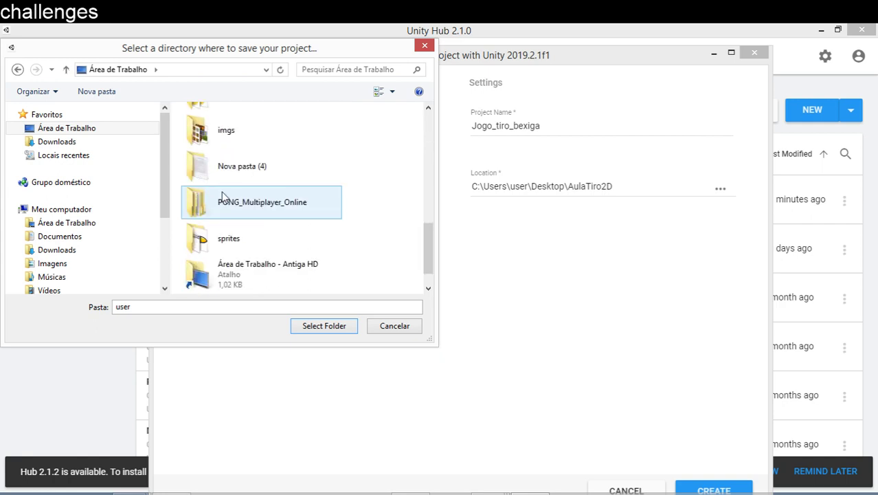
{"action": "scroll", "coordinate": [223, 197], "scroll_direction": "down", "scroll_amount": 1}
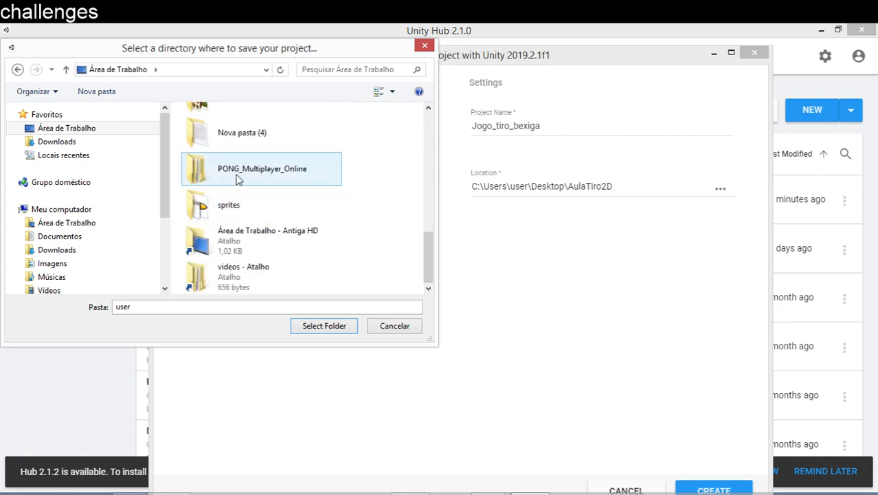
{"action": "scroll", "coordinate": [238, 175], "scroll_direction": "up", "scroll_amount": 3}
{"action": "scroll", "coordinate": [238, 175], "scroll_direction": "up", "scroll_amount": 3}
{"action": "scroll", "coordinate": [237, 178], "scroll_direction": "up", "scroll_amount": 3}
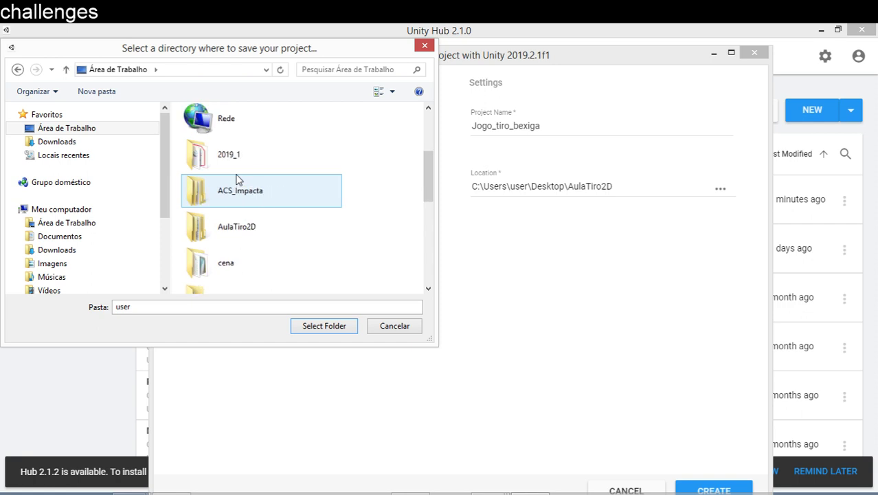
{"action": "scroll", "coordinate": [237, 178], "scroll_direction": "down", "scroll_amount": 2}
Select Exemplo_jog_bexiga as the save location and create the Jogo_tiro_bexiga project.
{"action": "left_click", "coordinate": [230, 206]}
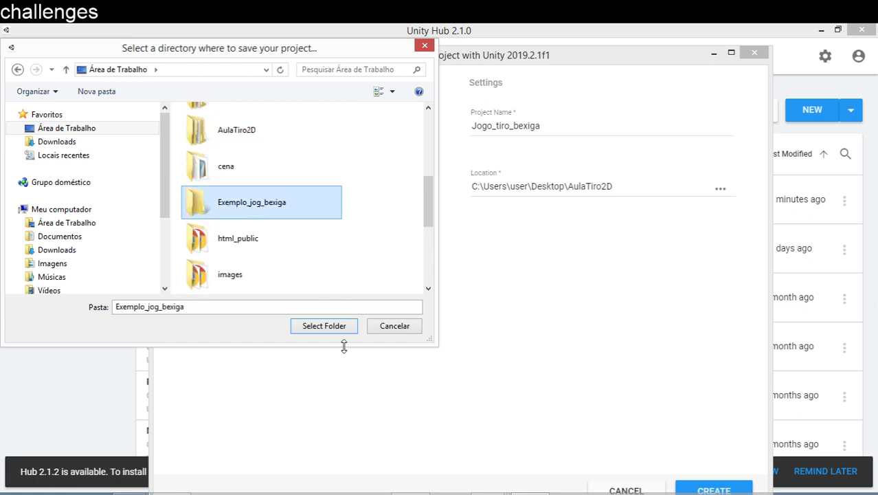
{"action": "left_click", "coordinate": [327, 329]}
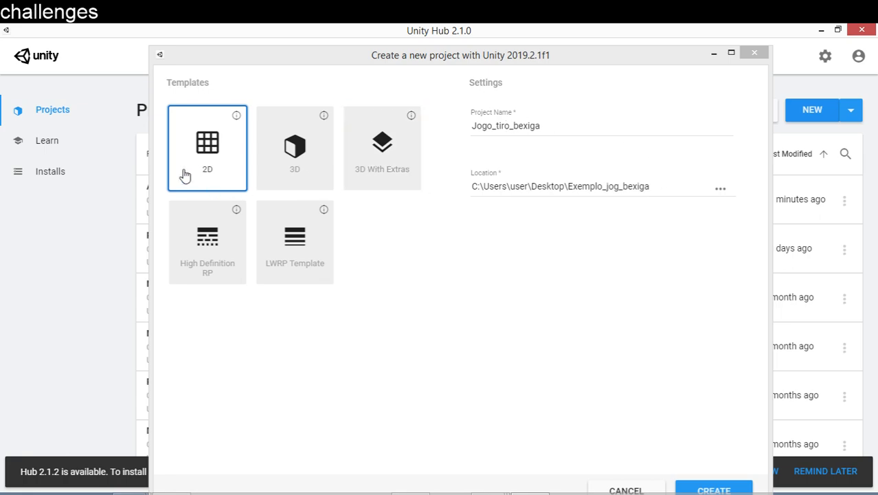
{"action": "left_click", "coordinate": [704, 489]}
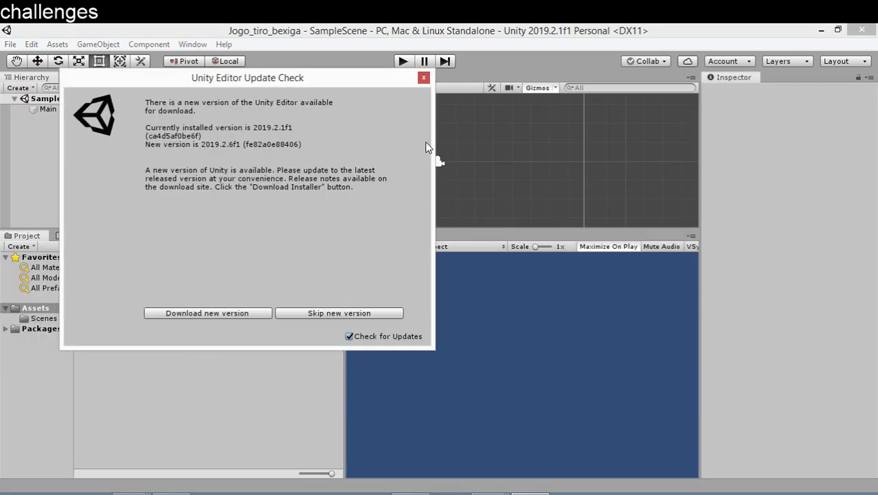
Close the Unity Editor Update Check dialog and minimize the editor window.
{"action": "left_click", "coordinate": [424, 78]}
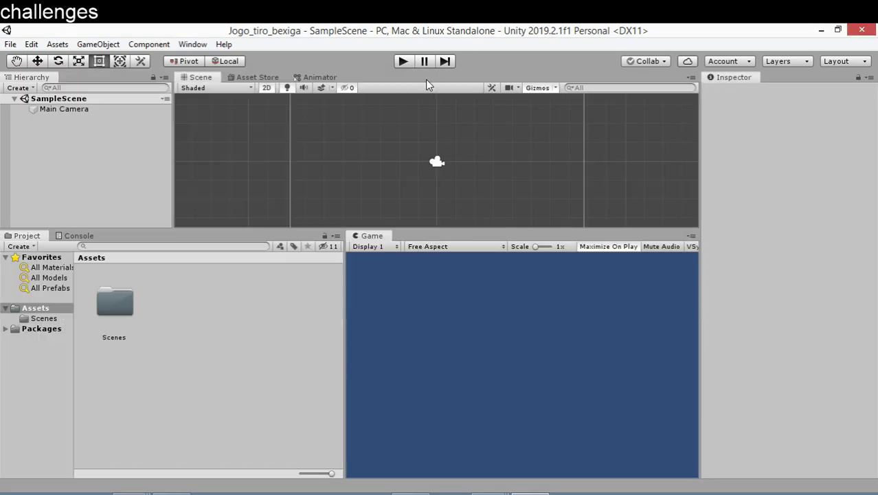
{"action": "left_click", "coordinate": [821, 30]}
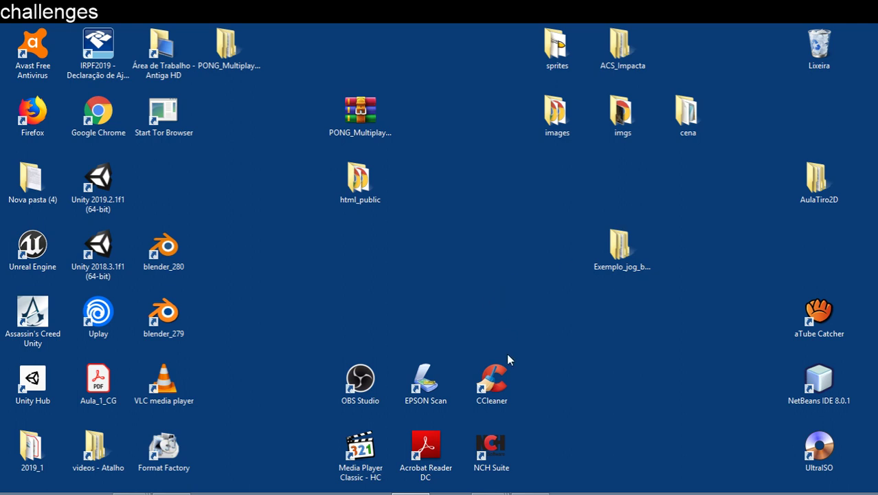
Open and close the images and imgs folders on the desktop.
{"action": "double_click", "coordinate": [560, 118]}
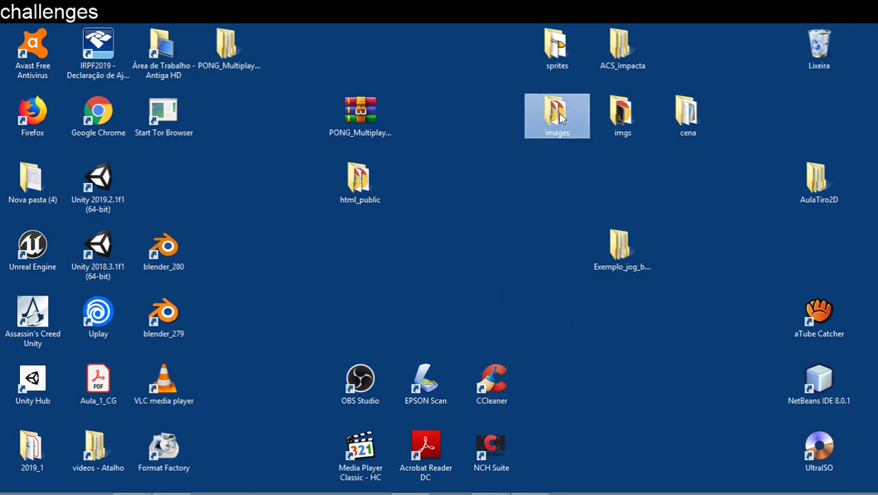
{"action": "left_click", "coordinate": [822, 109]}
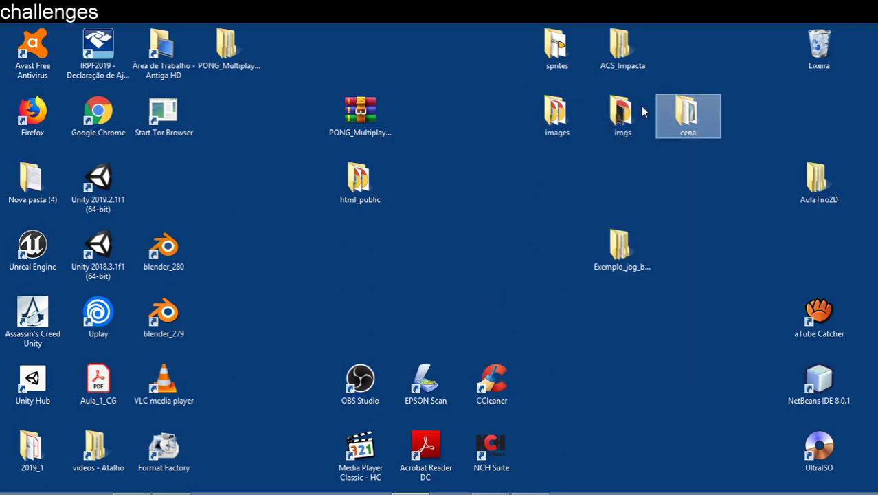
{"action": "double_click", "coordinate": [621, 109]}
{"action": "scroll", "coordinate": [764, 221], "scroll_direction": "down", "scroll_amount": 3}
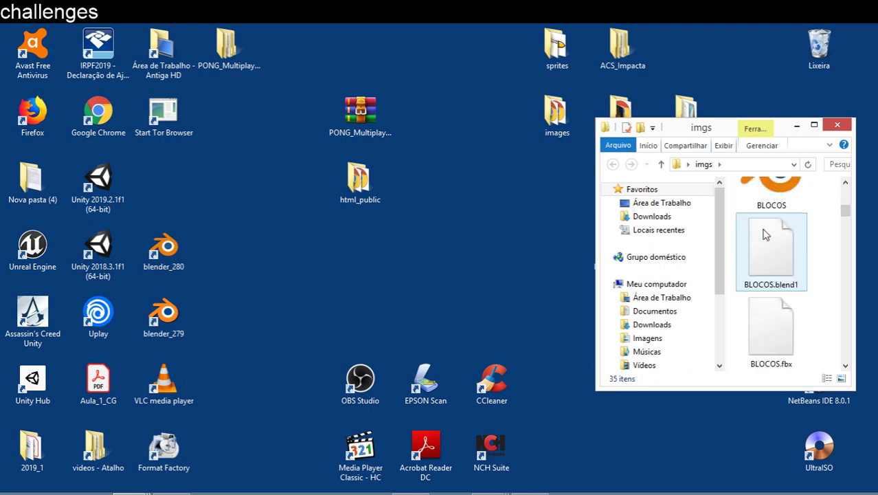
{"action": "scroll", "coordinate": [764, 221], "scroll_direction": "up", "scroll_amount": 3}
{"action": "left_click", "coordinate": [836, 126]}
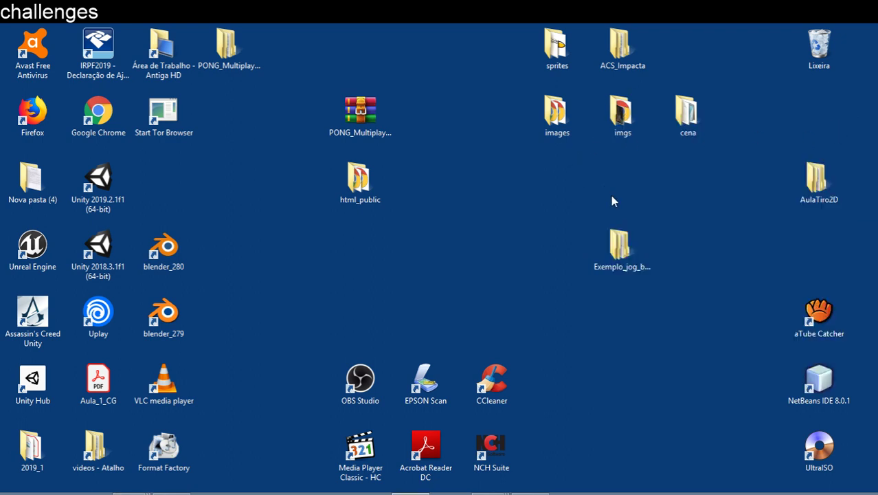
Open the sprites folder full-screen, look over boom, menu_back and buttons, then return to Unity.
{"action": "left_click_drag", "start_coordinate": [557, 47], "coordinate": [630, 312]}
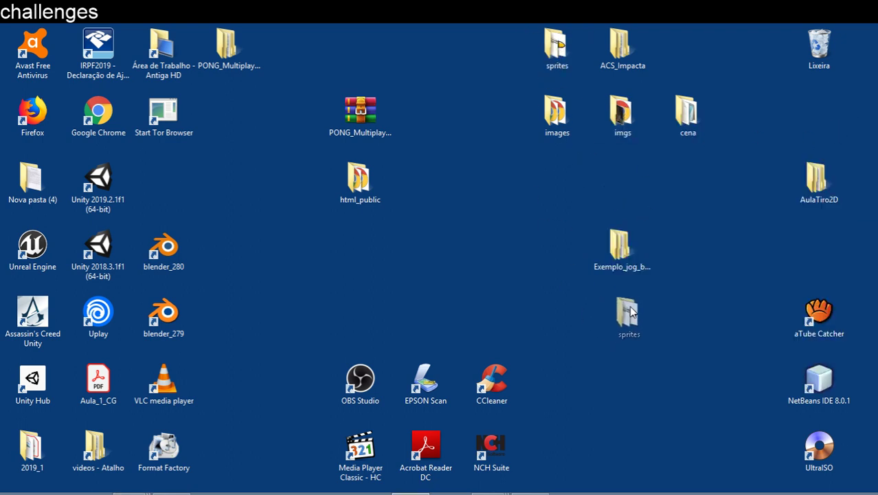
{"action": "double_click", "coordinate": [628, 315]}
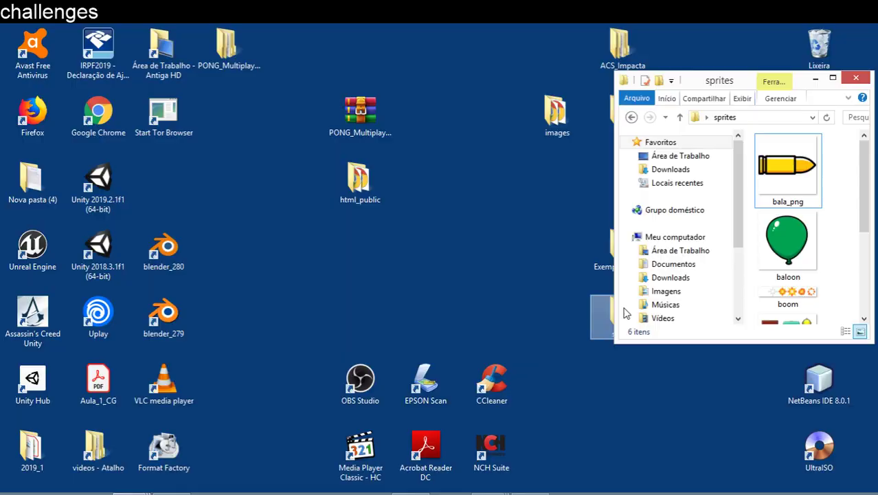
{"action": "left_click", "coordinate": [831, 80]}
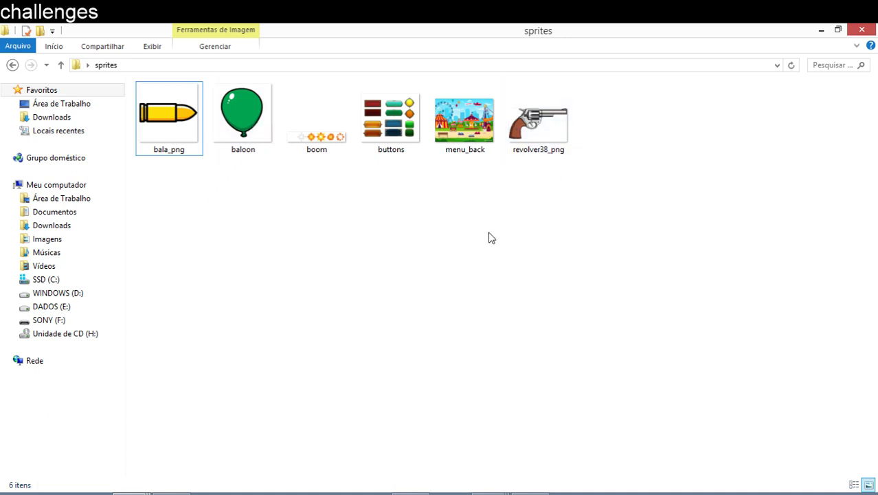
{"action": "left_click", "coordinate": [312, 142]}
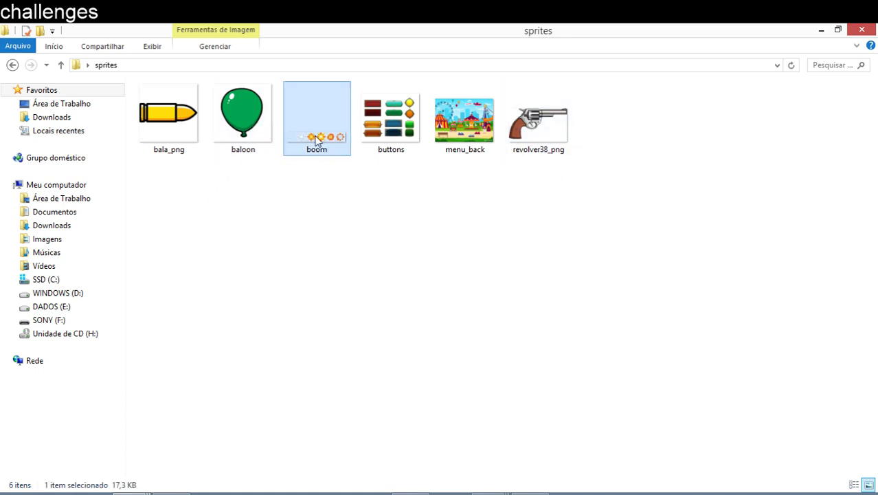
{"action": "left_click", "coordinate": [465, 123]}
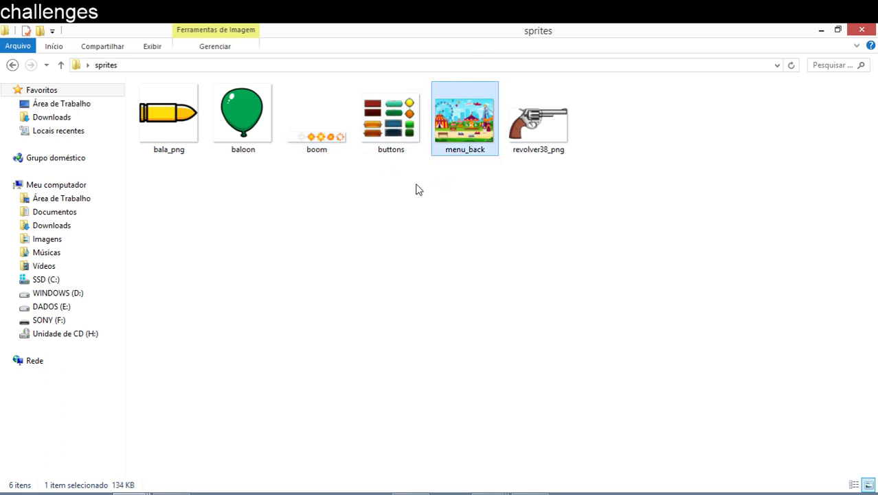
{"action": "left_click", "coordinate": [390, 117]}
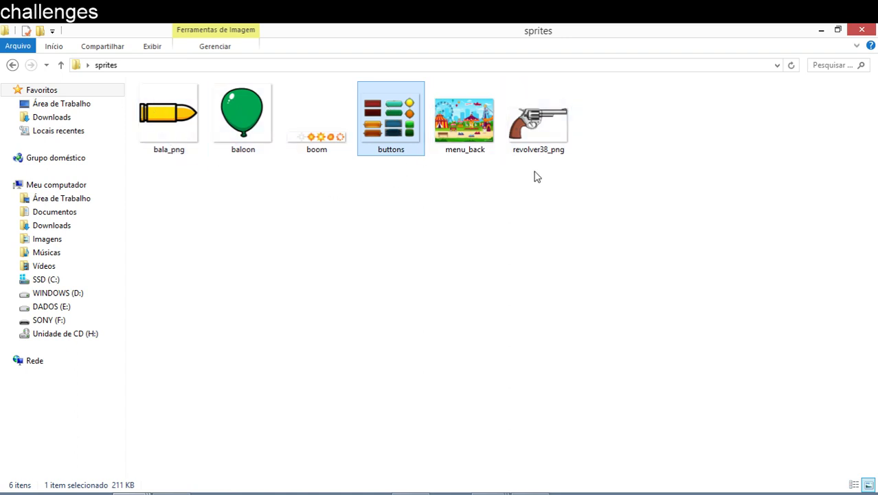
{"action": "left_click", "coordinate": [323, 144]}
{"action": "left_click", "coordinate": [390, 141]}
{"action": "left_click", "coordinate": [310, 148]}
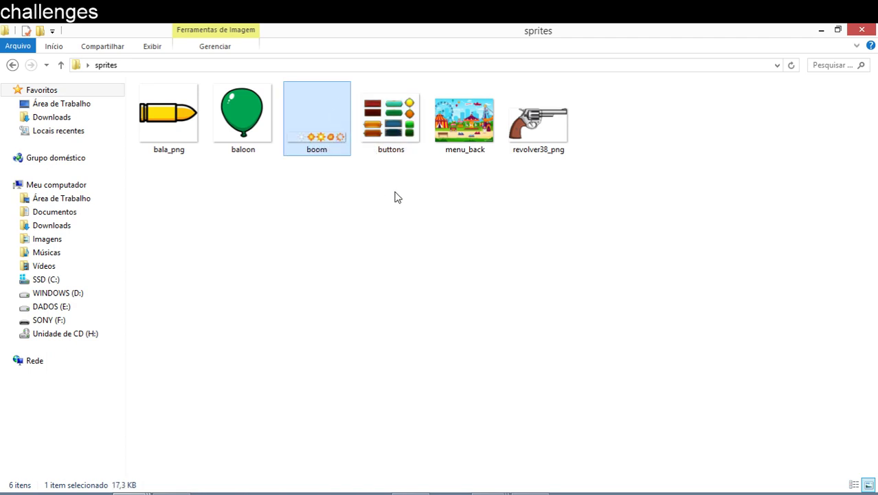
{"action": "left_click", "coordinate": [528, 492]}
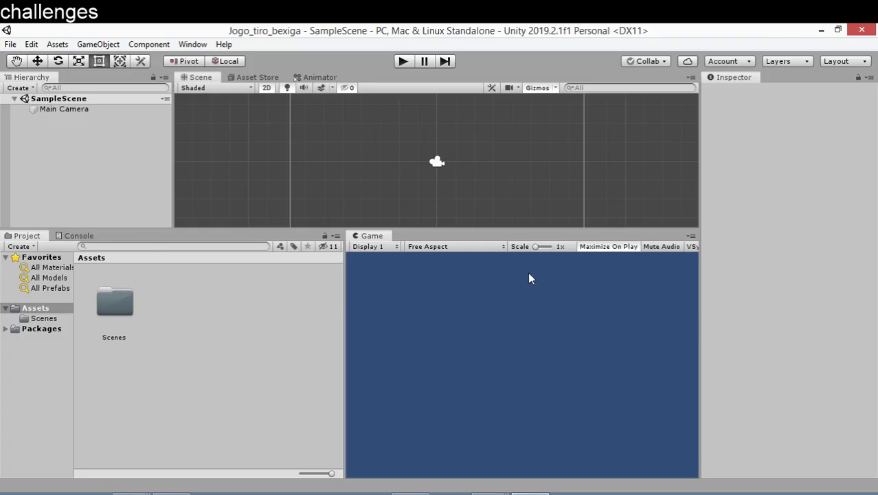
Create and open a Sprites folder in Assets, then shrink the editor to show Explorer.
{"action": "right_click", "coordinate": [158, 337]}
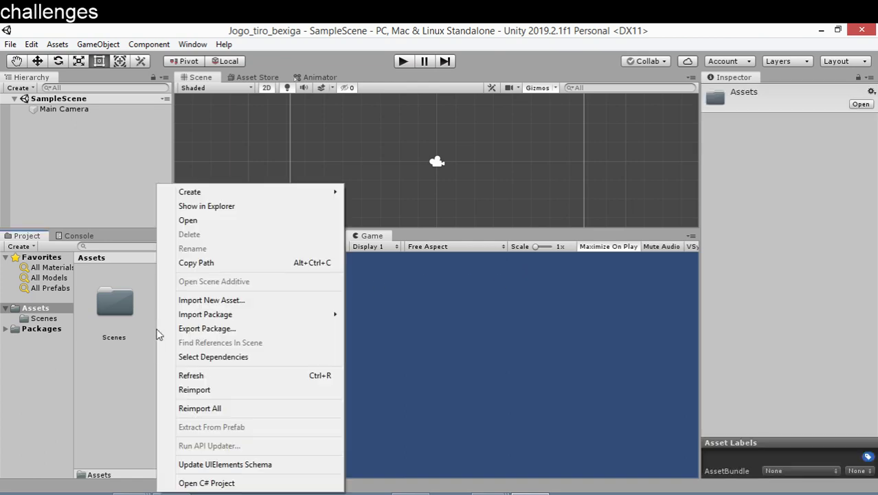
{"action": "mouse_move", "coordinate": [212, 197]}
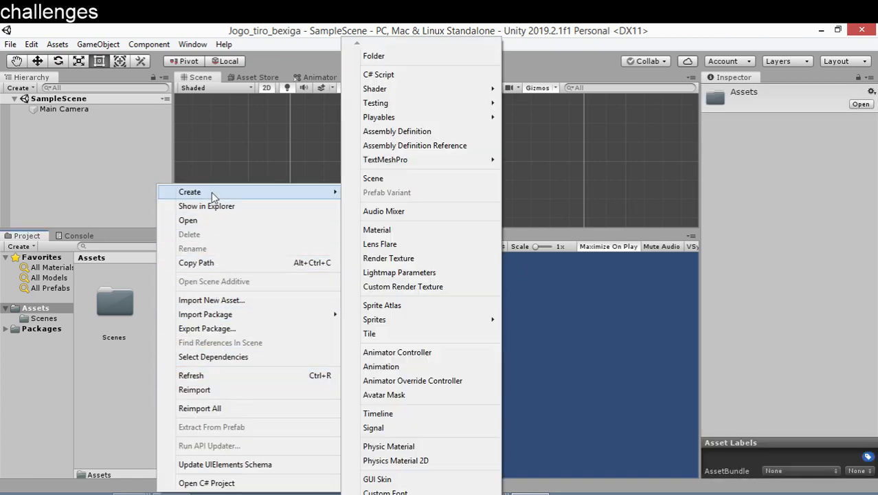
{"action": "left_click", "coordinate": [396, 58]}
{"action": "type", "text": "Sprites"}
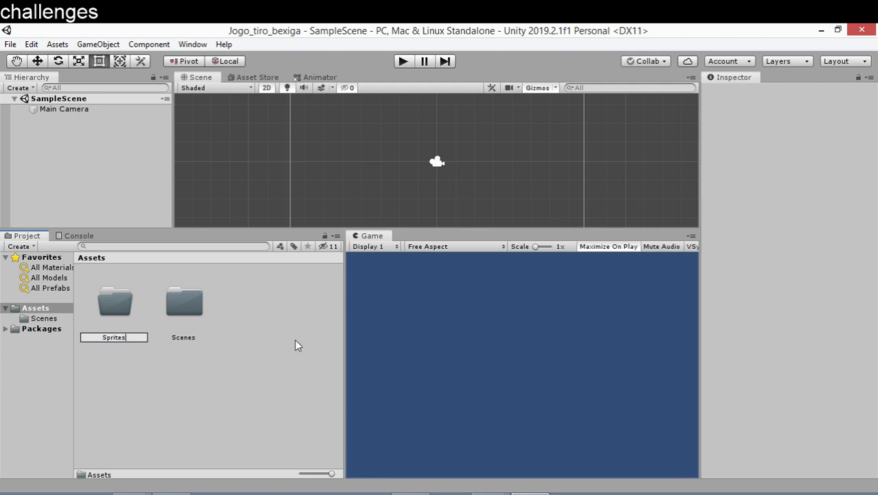
{"action": "key", "text": "Return"}
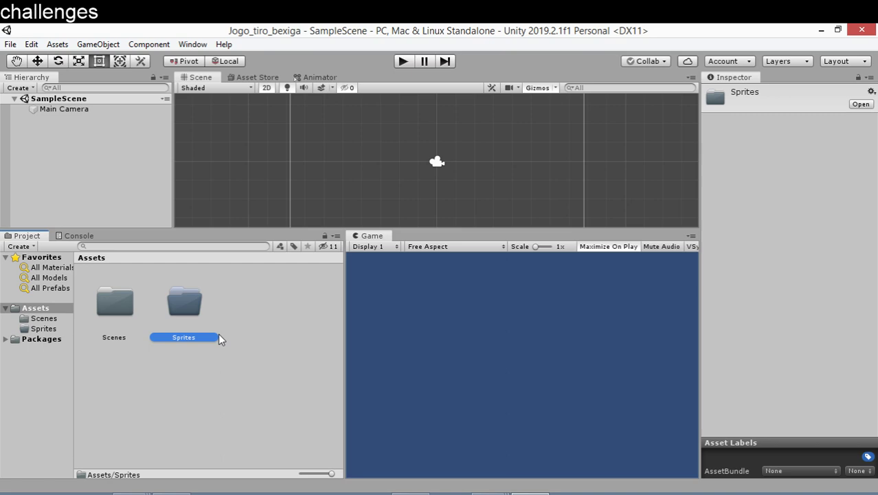
{"action": "double_click", "coordinate": [184, 306]}
{"action": "mouse_move", "coordinate": [735, 32]}
{"action": "left_mouse_down"}
{"action": "mouse_move", "coordinate": [270, 199]}
{"action": "mouse_move", "coordinate": [673, 199]}
{"action": "left_mouse_up"}
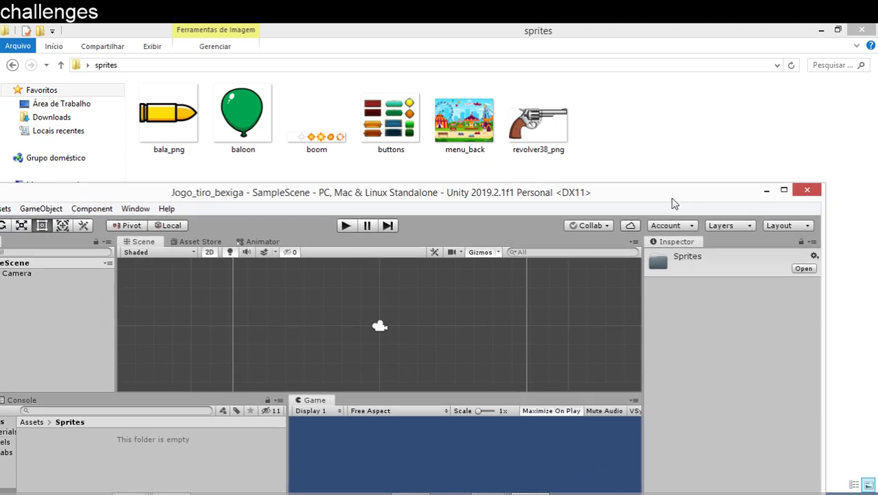
Drag bala_png, baloon, boom, buttons, menu_back and revolver38_png into Unity's Sprites folder.
{"action": "left_click", "coordinate": [177, 123]}
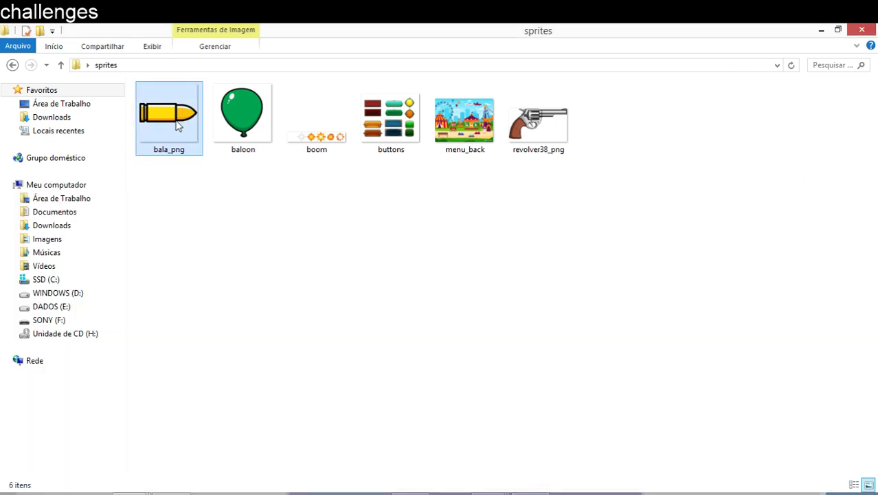
{"action": "left_click", "coordinate": [242, 122], "text": "ctrl"}
{"action": "left_click", "coordinate": [316, 124], "text": "ctrl"}
{"action": "left_click", "coordinate": [390, 124], "text": "ctrl"}
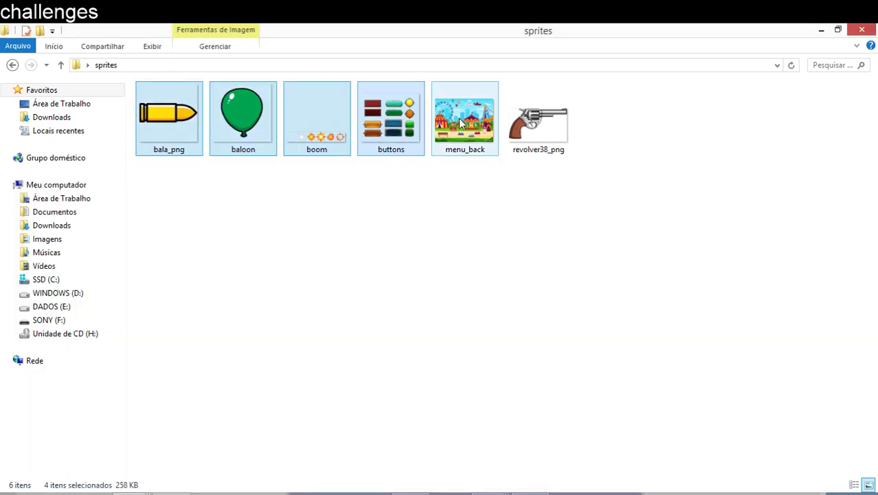
{"action": "left_click", "coordinate": [462, 124], "text": "ctrl"}
{"action": "left_click", "coordinate": [538, 124], "text": "ctrl"}
{"action": "left_click", "coordinate": [540, 491]}
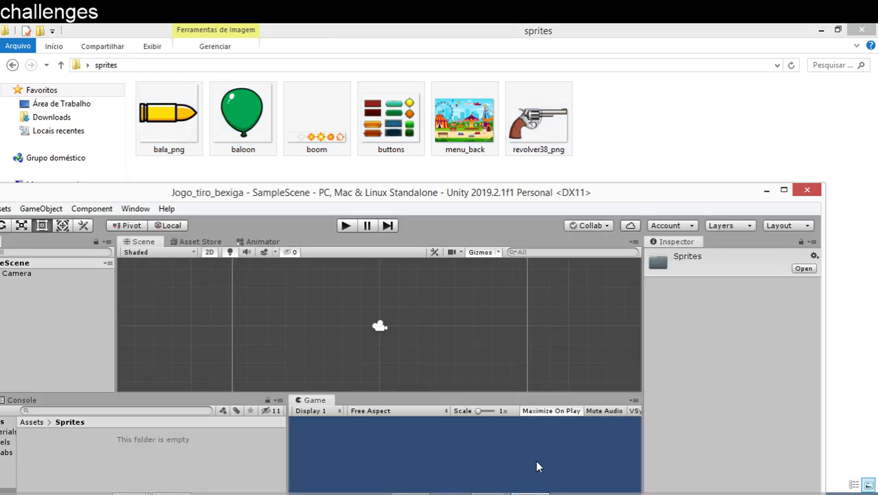
{"action": "left_click_drag", "start_coordinate": [538, 466], "coordinate": [169, 472]}
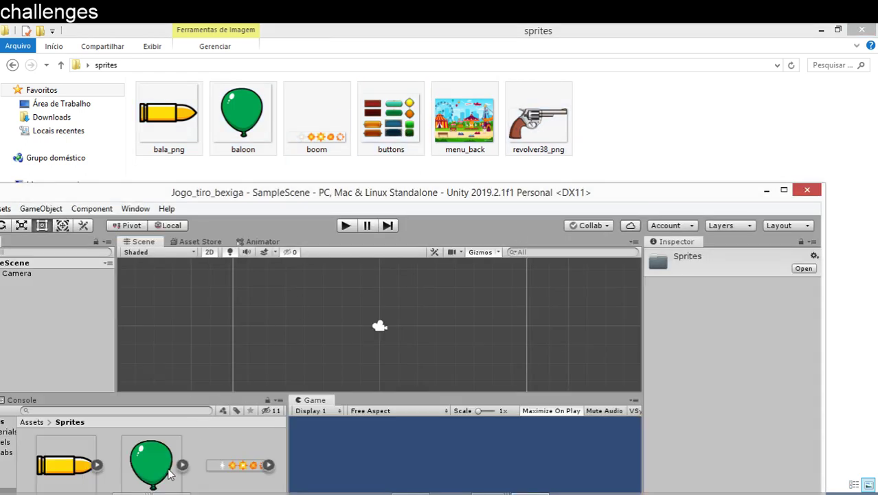
{"action": "left_click", "coordinate": [768, 190]}
{"action": "left_click", "coordinate": [545, 488]}
Maximize Unity, open Assets/Sprites, make the Scene view taller and pan to the camera frame.
{"action": "left_click", "coordinate": [783, 193]}
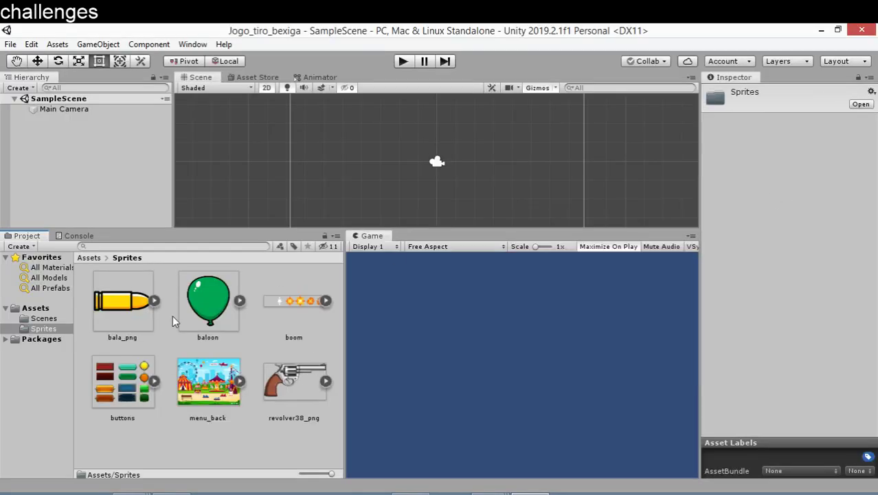
{"action": "left_click", "coordinate": [88, 259]}
{"action": "double_click", "coordinate": [186, 302]}
{"action": "left_click_drag", "start_coordinate": [445, 227], "coordinate": [434, 268]}
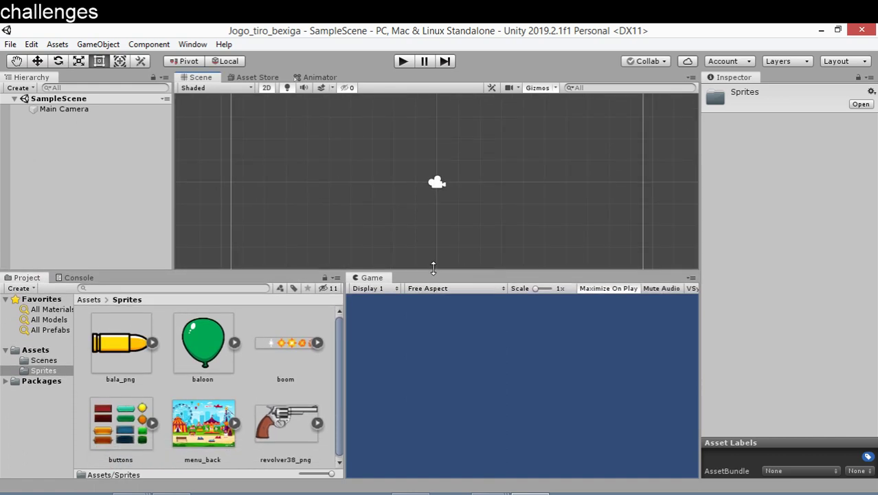
{"action": "scroll", "coordinate": [445, 255], "scroll_direction": "down", "scroll_amount": 3}
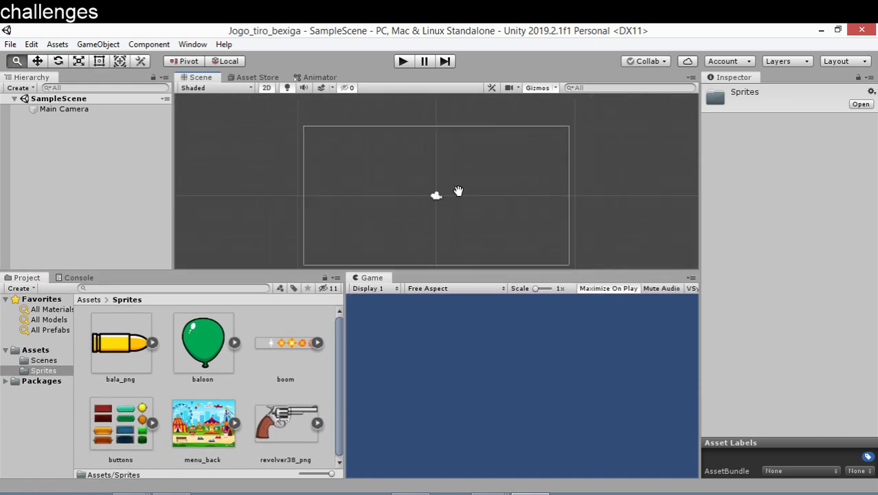
{"action": "middle_click_drag", "start_coordinate": [457, 191], "coordinate": [437, 161]}
Dock the Game view beside the Project panel, widen it, and recentre the camera frame.
{"action": "left_click_drag", "start_coordinate": [366, 279], "coordinate": [314, 81]}
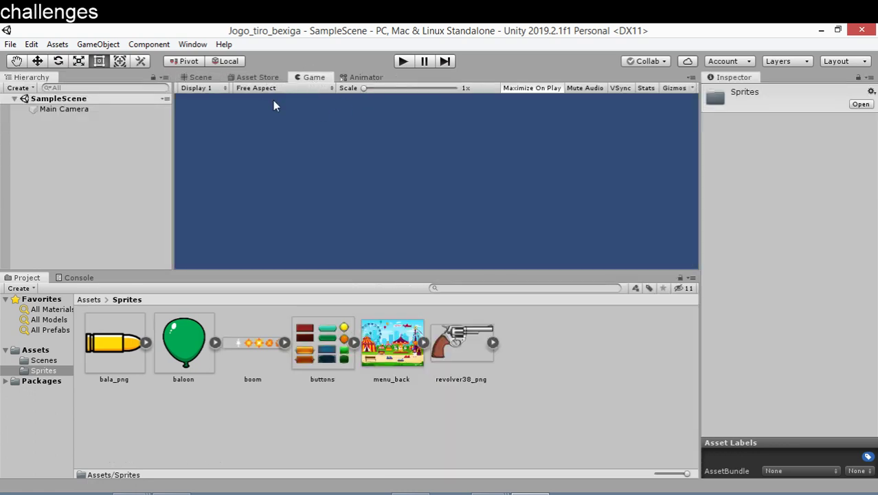
{"action": "left_click_drag", "start_coordinate": [309, 78], "coordinate": [547, 392]}
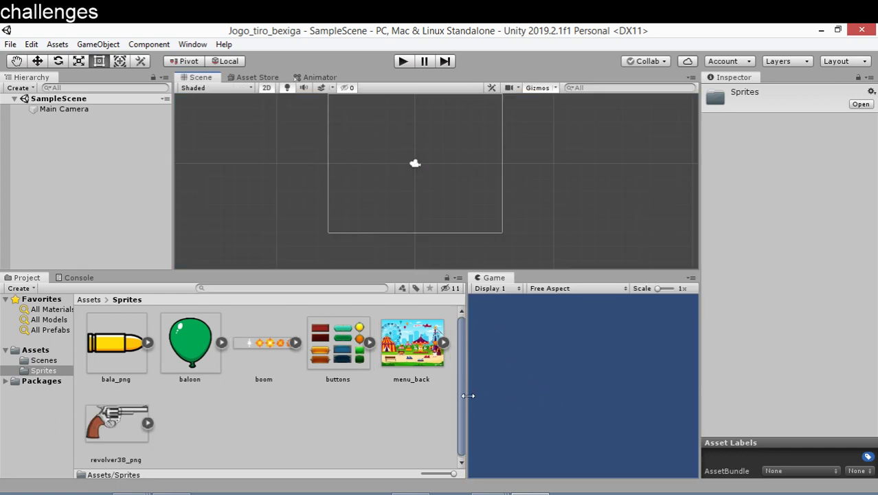
{"action": "left_click_drag", "start_coordinate": [467, 399], "coordinate": [389, 395]}
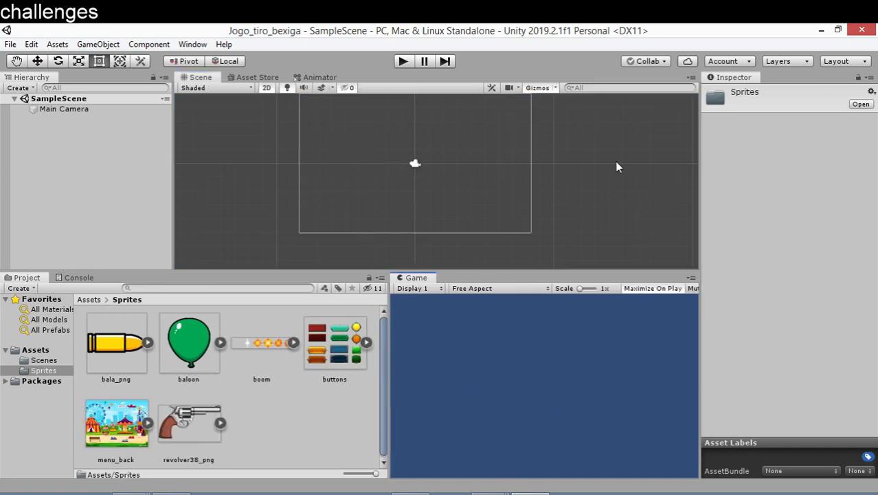
{"action": "scroll", "coordinate": [614, 167], "scroll_direction": "down", "scroll_amount": 1}
{"action": "middle_click_drag", "start_coordinate": [610, 187], "coordinate": [616, 197]}
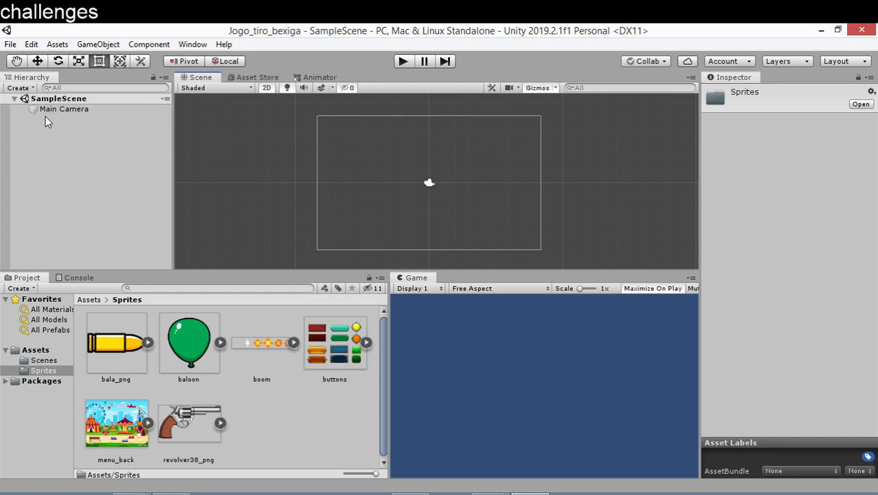
Add a Panel through GameObject > UI > Panel, creating a Canvas and EventSystem.
{"action": "left_click", "coordinate": [97, 45]}
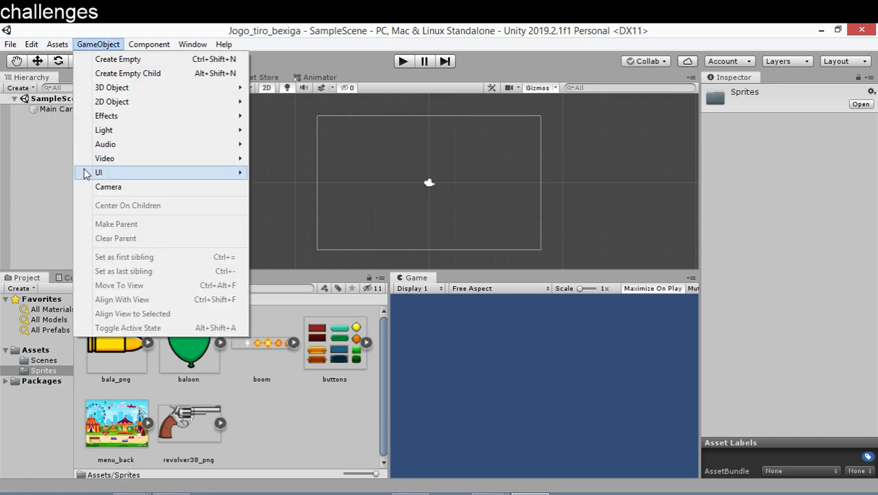
{"action": "mouse_move", "coordinate": [93, 173]}
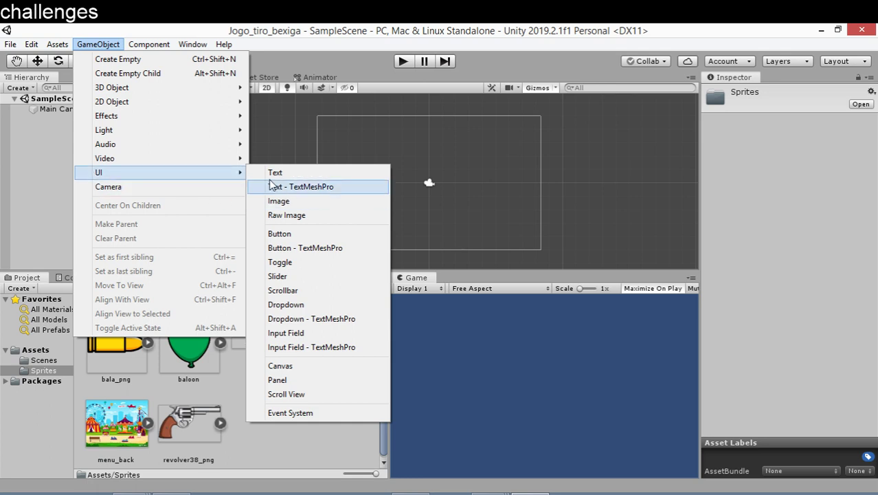
{"action": "left_click", "coordinate": [286, 380]}
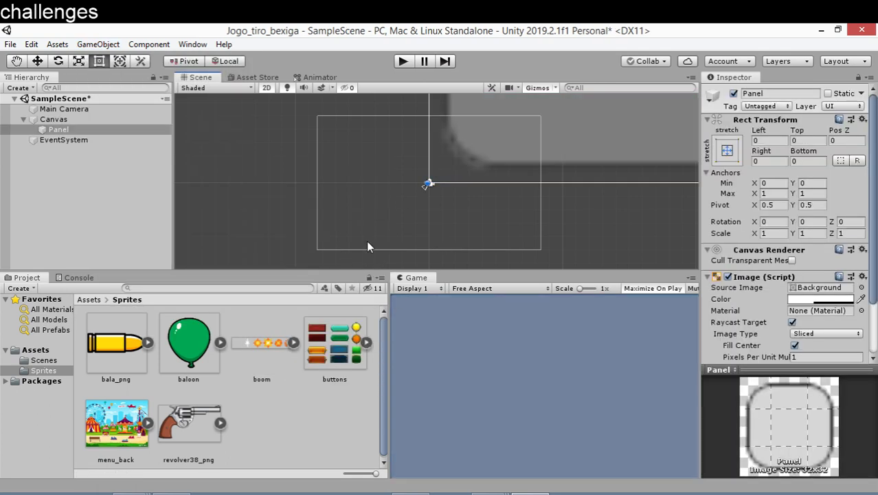
Open SampleScene from the Assets/Scenes folder, dismissing the save prompt.
{"action": "left_click", "coordinate": [88, 299]}
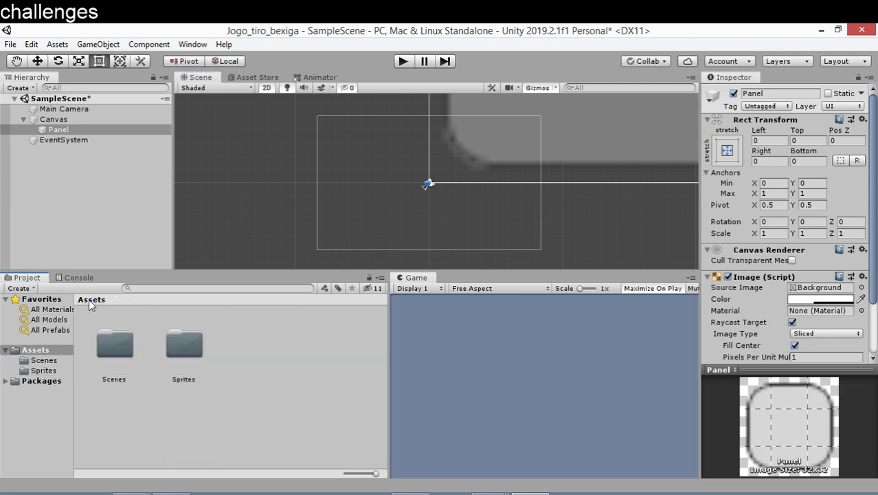
{"action": "double_click", "coordinate": [120, 348]}
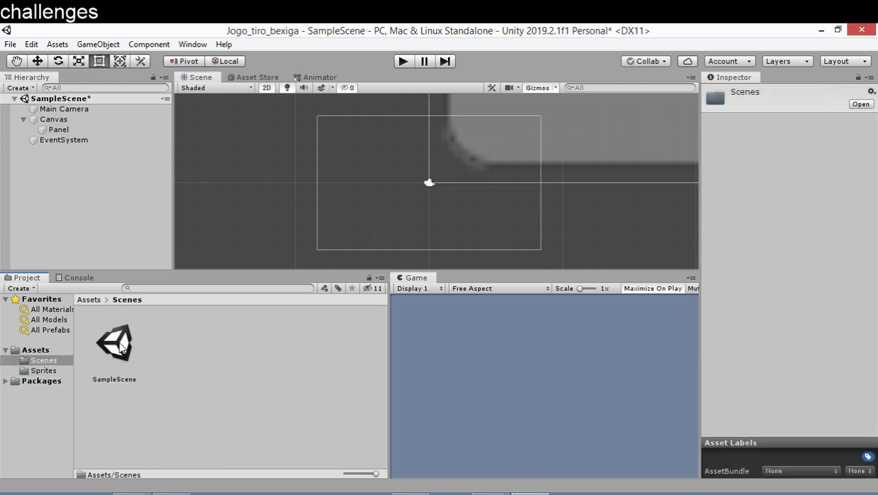
{"action": "double_click", "coordinate": [120, 348]}
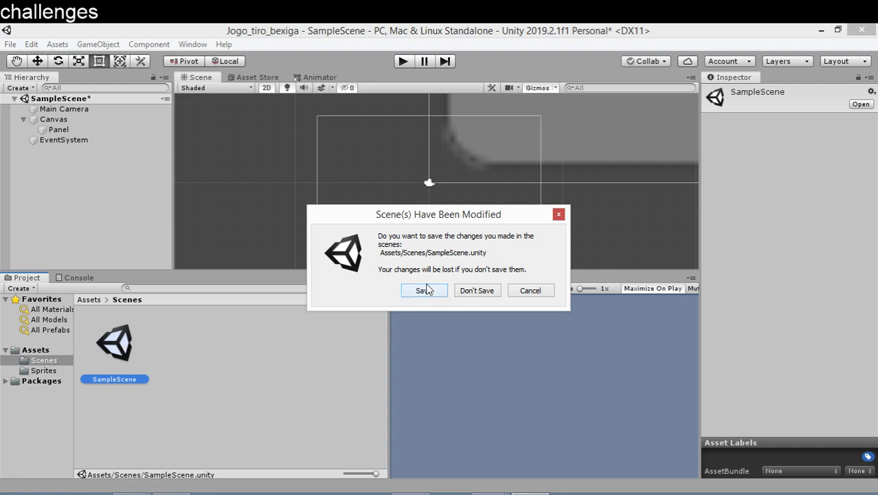
{"action": "left_click", "coordinate": [528, 292]}
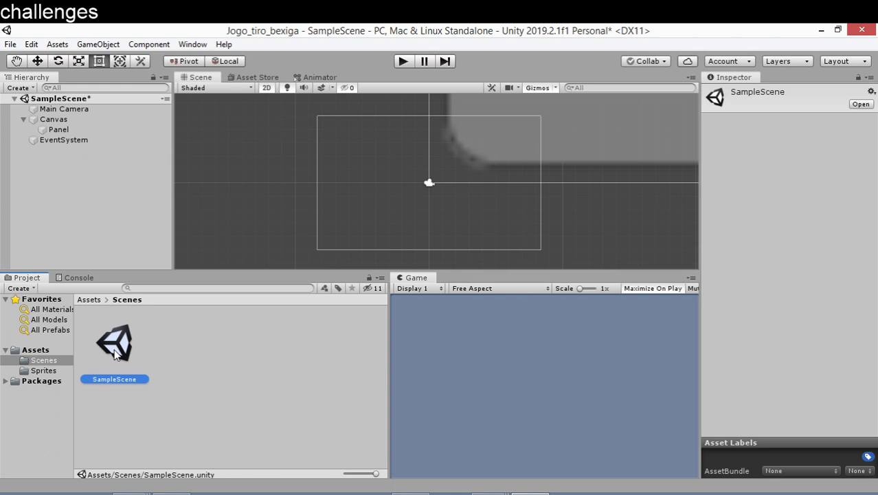
Rename SampleScene to 'Menu', then reopen the Menu scene and save it.
{"action": "key", "text": "F2"}
{"action": "type", "text": "M"}
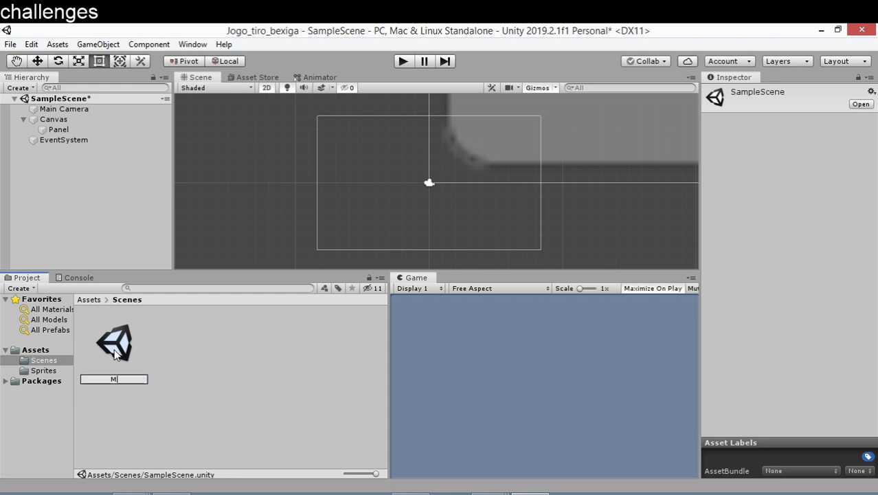
{"action": "type", "text": "enu"}
{"action": "left_click", "coordinate": [202, 365]}
{"action": "left_click", "coordinate": [542, 290]}
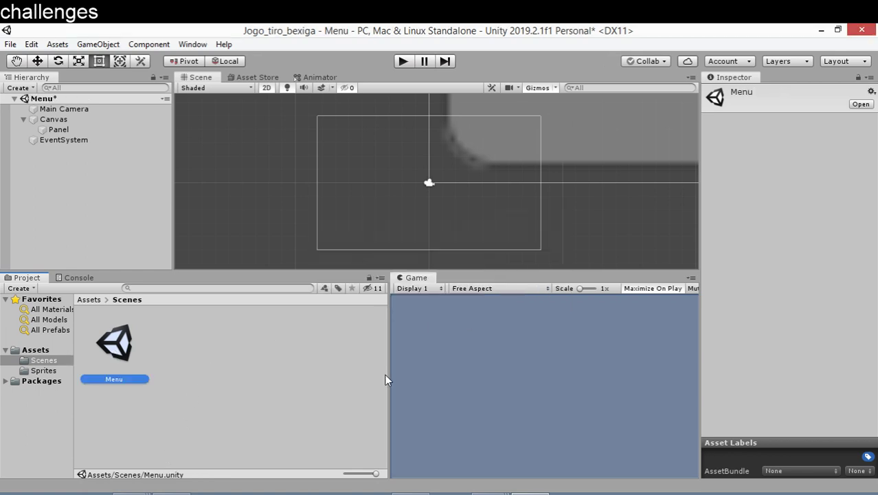
{"action": "left_click", "coordinate": [308, 400]}
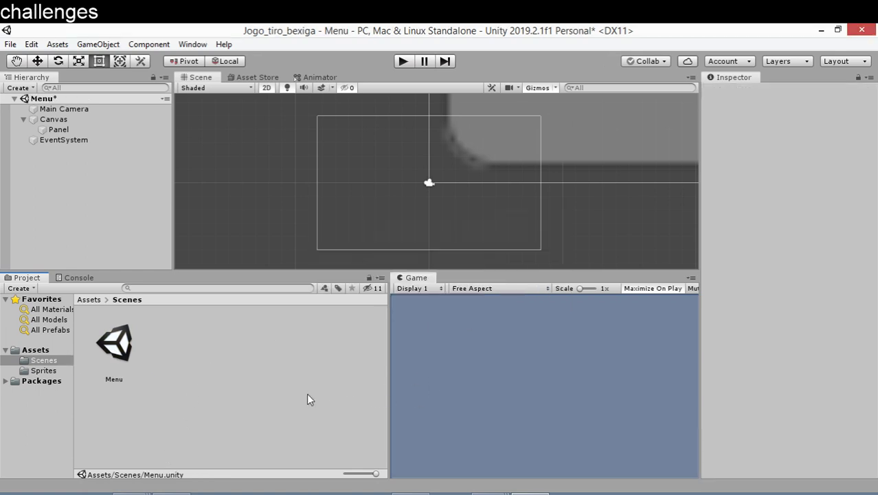
{"action": "double_click", "coordinate": [118, 345]}
{"action": "left_click", "coordinate": [423, 290]}
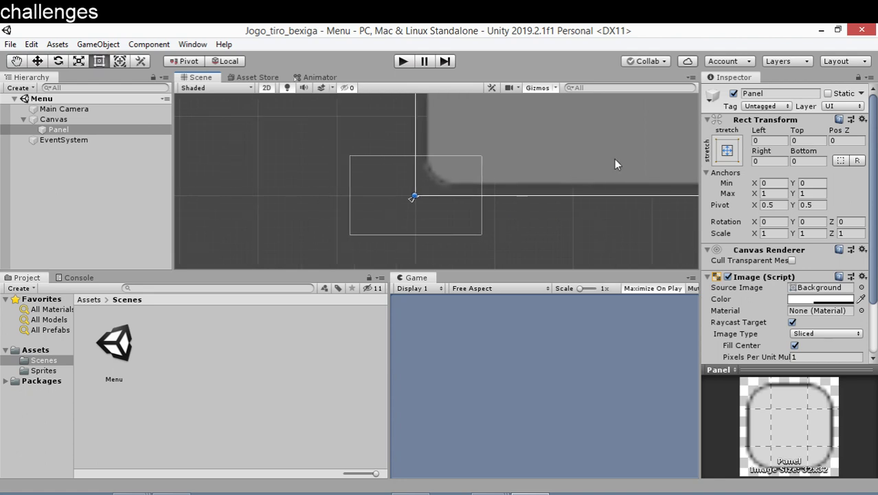
Pan and zoom the Scene view with the Rect tool to frame the whole Panel.
{"action": "scroll", "coordinate": [401, 173], "scroll_direction": "down", "scroll_amount": 3}
{"action": "left_click_drag", "start_coordinate": [567, 164], "coordinate": [413, 195]}
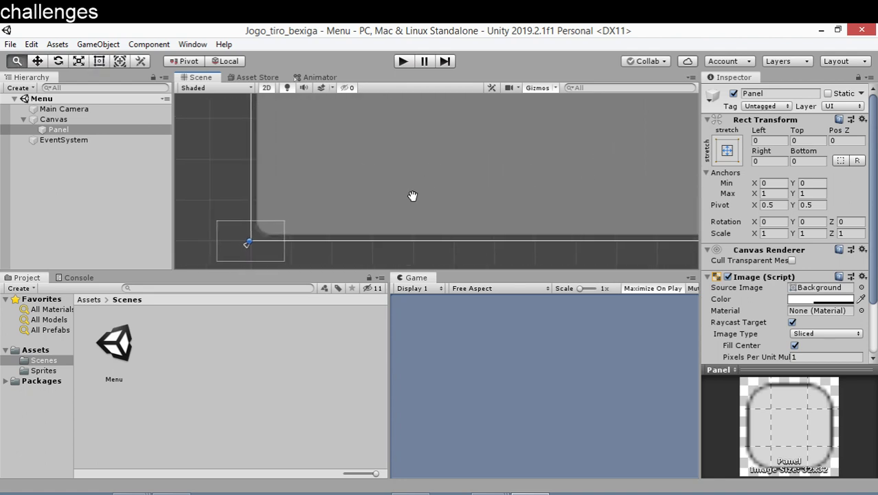
{"action": "key", "text": "t"}
{"action": "scroll", "coordinate": [440, 217], "scroll_direction": "down", "scroll_amount": 3}
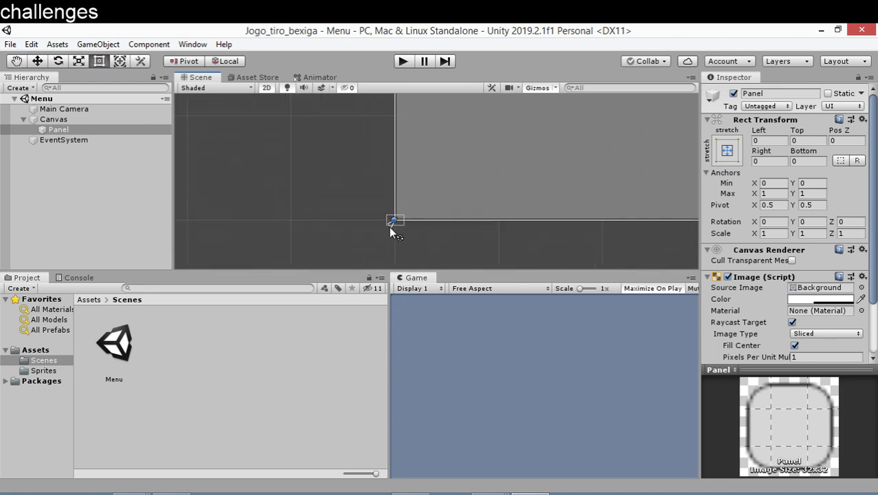
{"action": "middle_click_drag", "start_coordinate": [535, 182], "coordinate": [385, 208]}
{"action": "scroll", "coordinate": [384, 208], "scroll_direction": "down", "scroll_amount": 2}
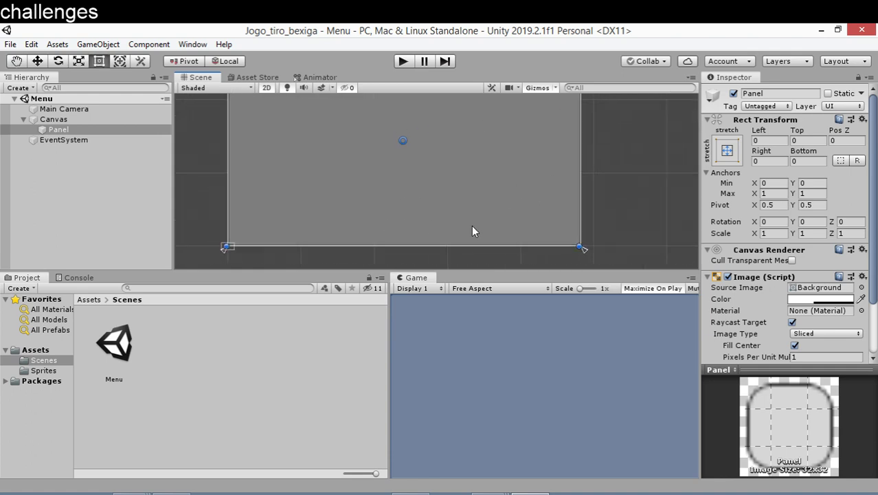
{"action": "scroll", "coordinate": [472, 228], "scroll_direction": "down", "scroll_amount": 2}
{"action": "scroll", "coordinate": [505, 155], "scroll_direction": "down", "scroll_amount": 3}
{"action": "scroll", "coordinate": [530, 178], "scroll_direction": "up", "scroll_amount": 2}
{"action": "scroll", "coordinate": [522, 179], "scroll_direction": "up", "scroll_amount": 1}
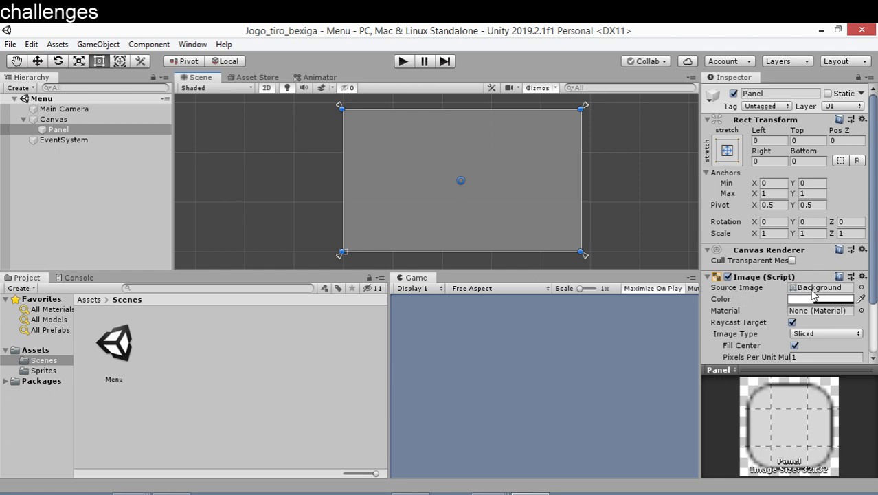
{"action": "scroll", "coordinate": [732, 325], "scroll_direction": "down", "scroll_amount": 3}
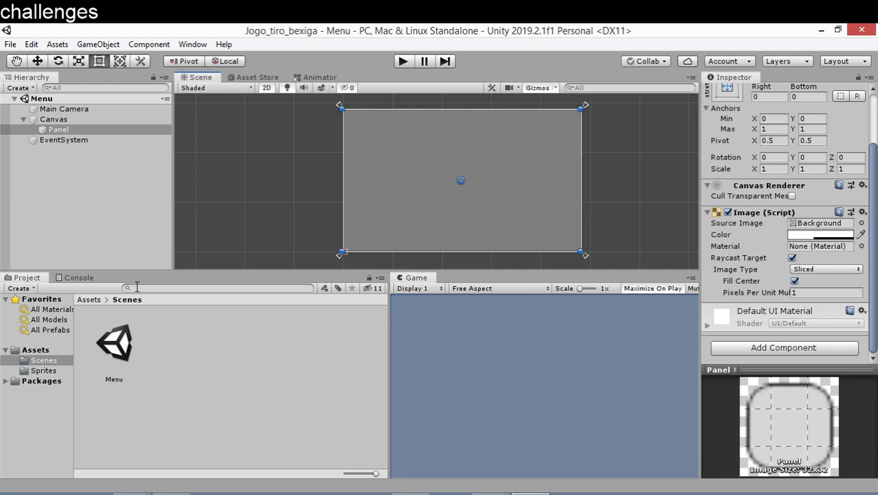
Show the Sprites folder's images and select the Panel in the Hierarchy.
{"action": "left_click", "coordinate": [92, 302]}
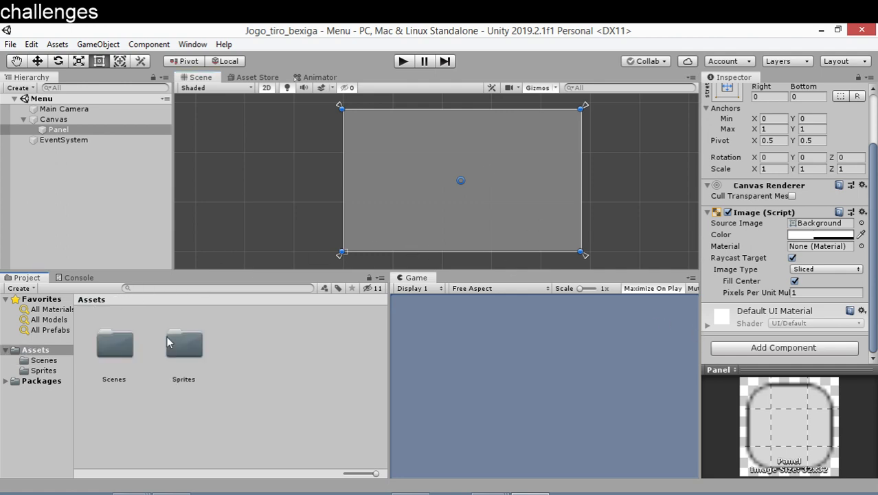
{"action": "double_click", "coordinate": [191, 350]}
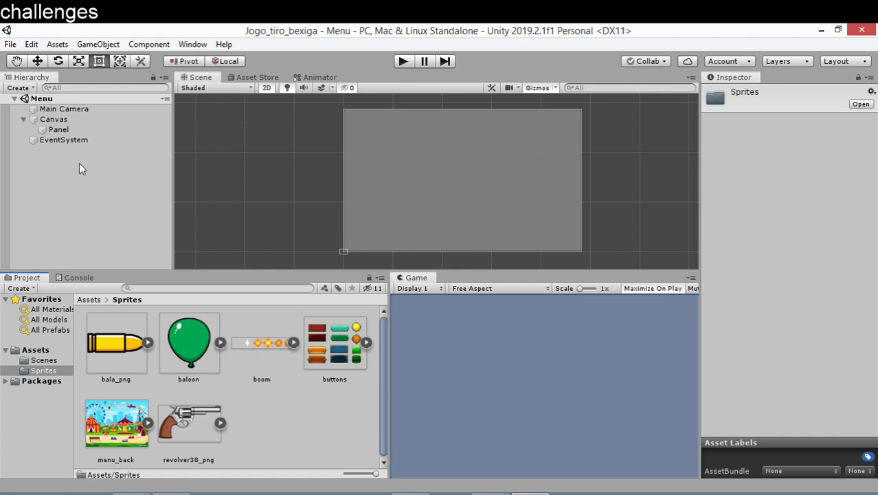
{"action": "left_click", "coordinate": [57, 130]}
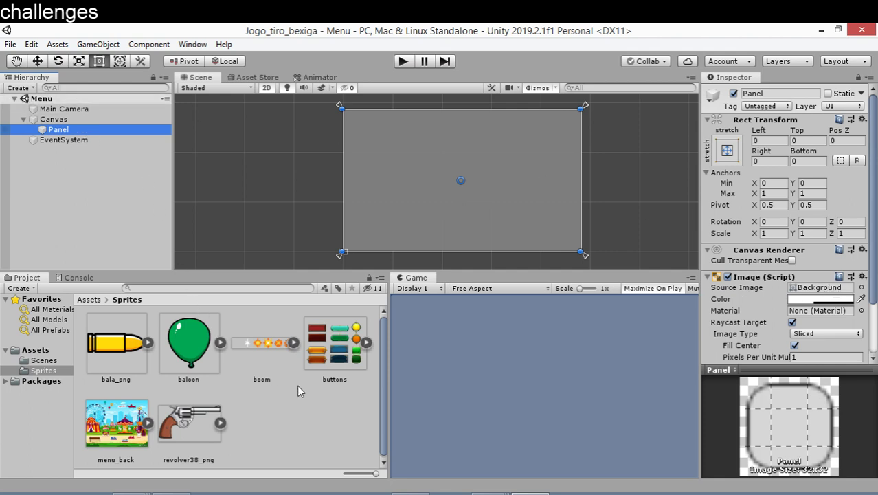
Drag the menu_back sprite into the scene, then delete the stray menu_back object.
{"action": "left_click", "coordinate": [113, 428]}
{"action": "left_click_drag", "start_coordinate": [113, 429], "coordinate": [424, 176]}
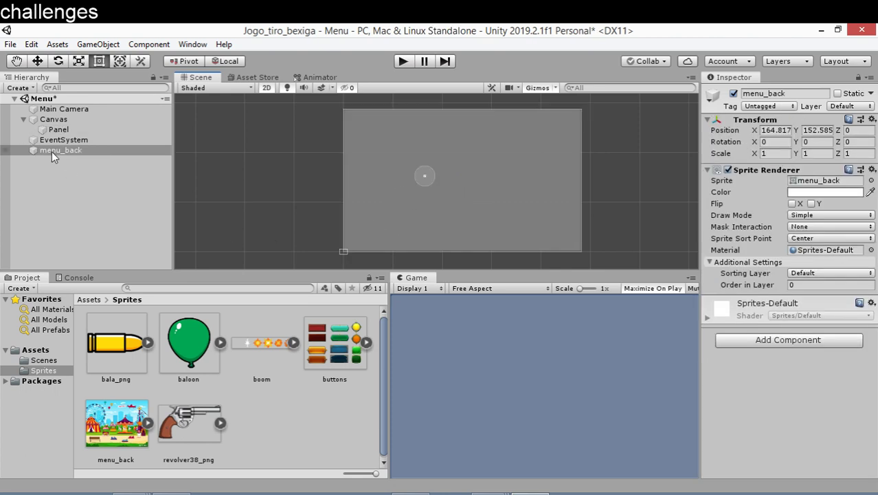
{"action": "key", "text": "Delete"}
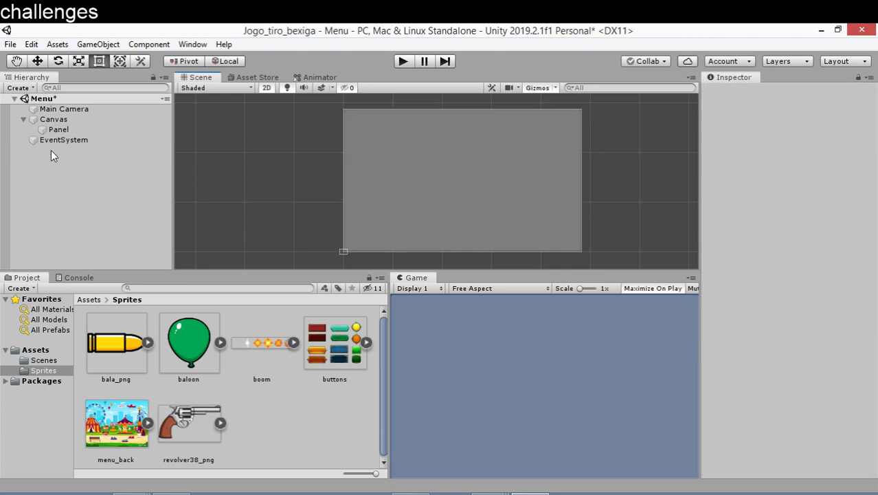
Assign menu_back as the Panel's Source Image and enlarge the Scene view to check it.
{"action": "left_click", "coordinate": [54, 130]}
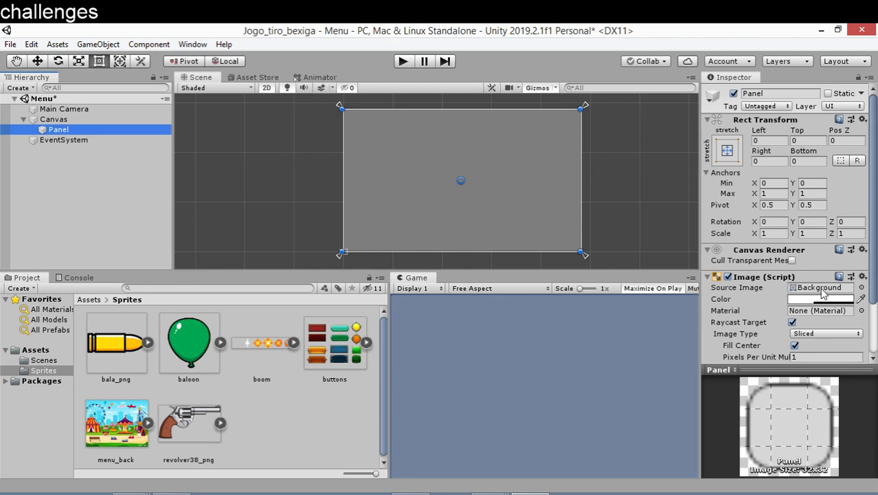
{"action": "mouse_move", "coordinate": [116, 431]}
{"action": "left_mouse_down"}
{"action": "mouse_move", "coordinate": [295, 370]}
{"action": "mouse_move", "coordinate": [799, 289]}
{"action": "left_mouse_up"}
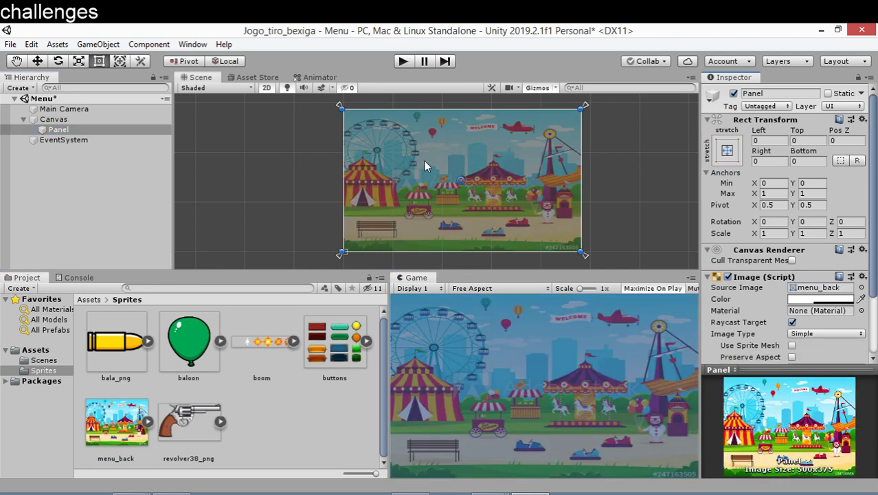
{"action": "scroll", "coordinate": [501, 209], "scroll_direction": "up", "scroll_amount": 2}
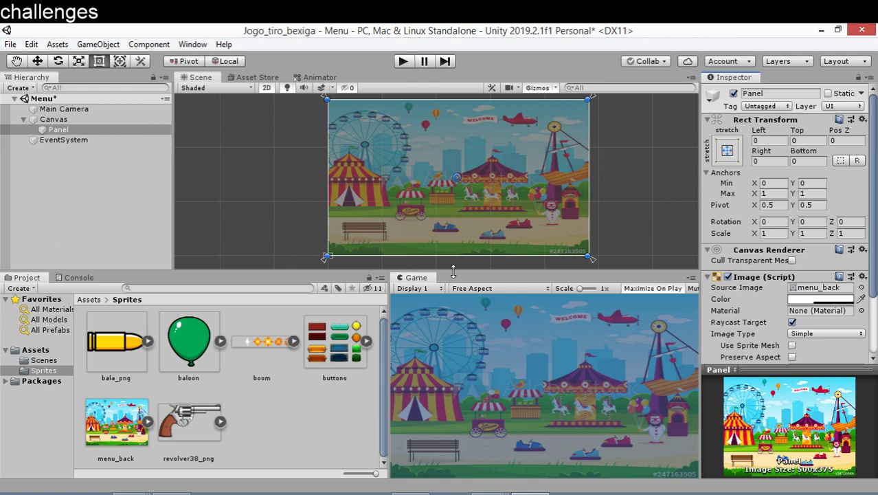
{"action": "left_click_drag", "start_coordinate": [449, 272], "coordinate": [453, 305]}
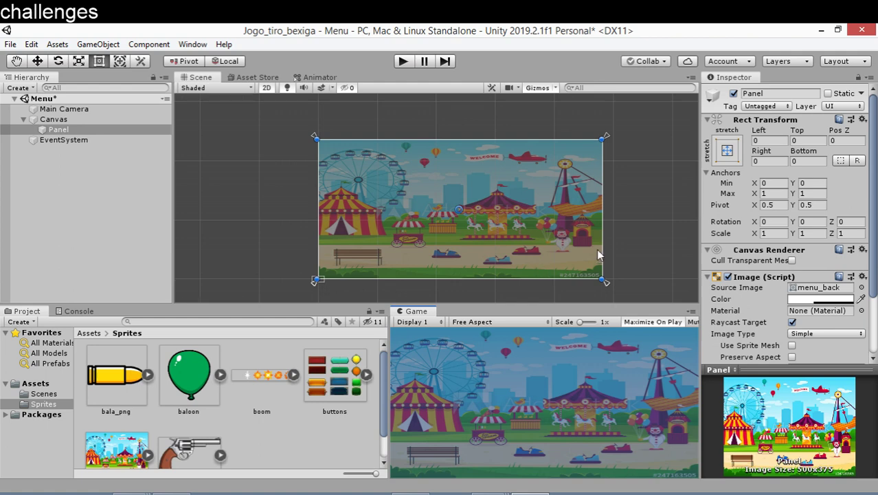
{"action": "scroll", "coordinate": [596, 249], "scroll_direction": "up", "scroll_amount": 2}
{"action": "scroll", "coordinate": [596, 249], "scroll_direction": "up", "scroll_amount": 1}
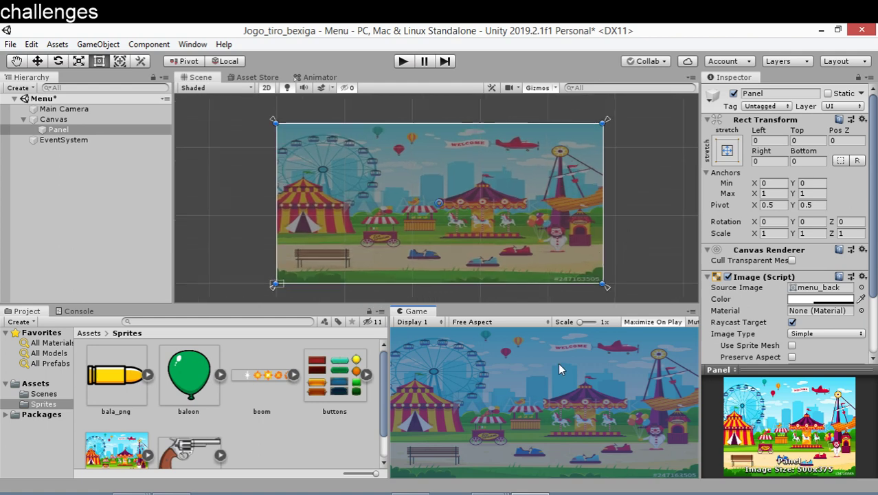
{"action": "scroll", "coordinate": [333, 179], "scroll_direction": "up", "scroll_amount": 1}
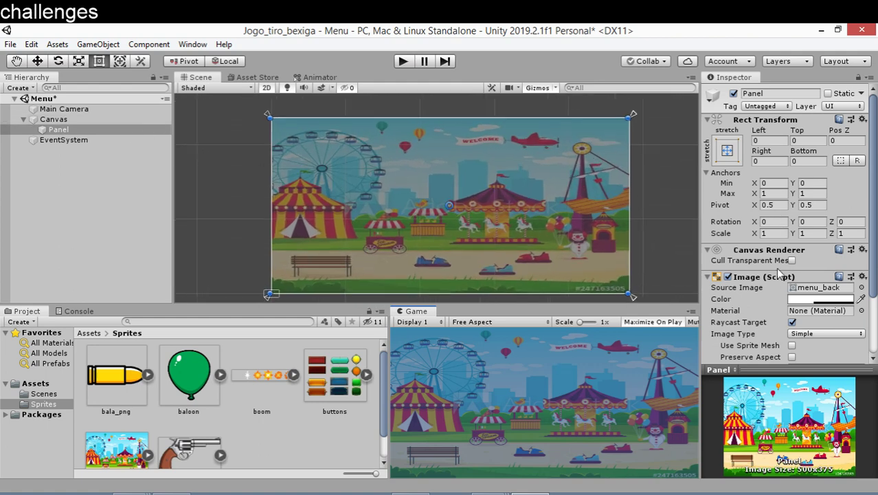
{"action": "scroll", "coordinate": [754, 235], "scroll_direction": "down", "scroll_amount": 3}
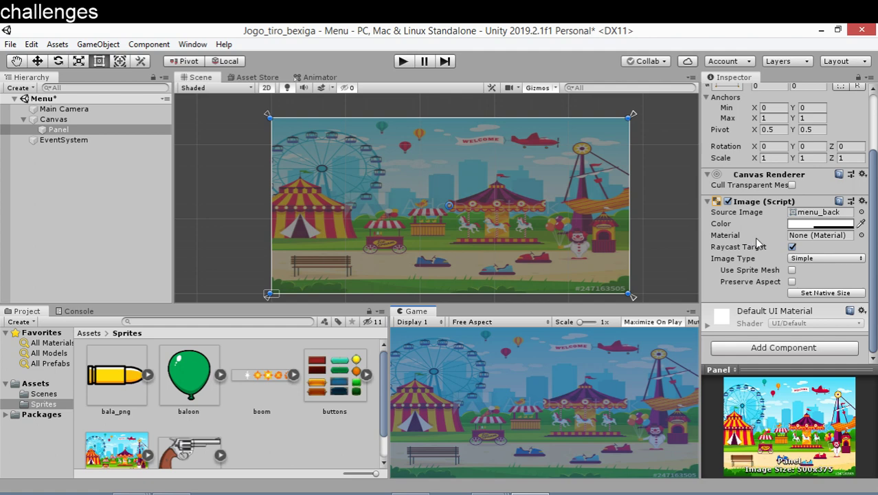
Set the Panel Image colour's alpha to 200 in the Color picker.
{"action": "left_click", "coordinate": [805, 229]}
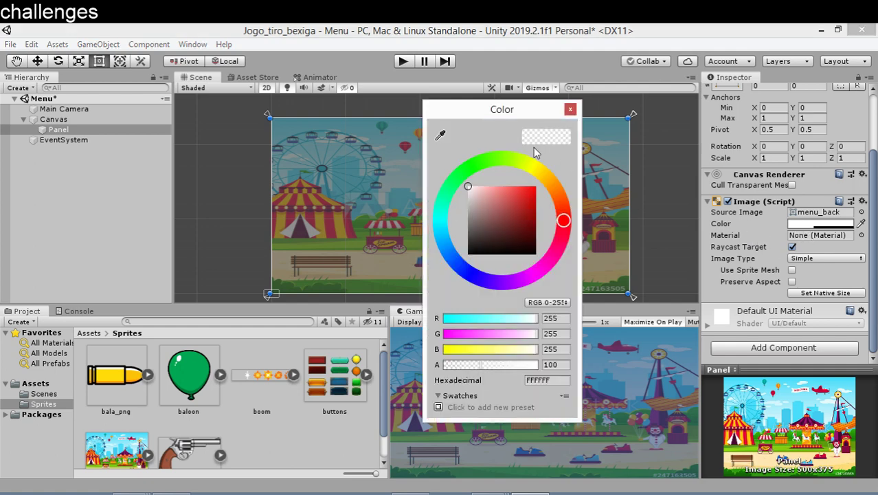
{"action": "left_click", "coordinate": [482, 366]}
{"action": "left_click_drag", "start_coordinate": [482, 369], "coordinate": [552, 373]}
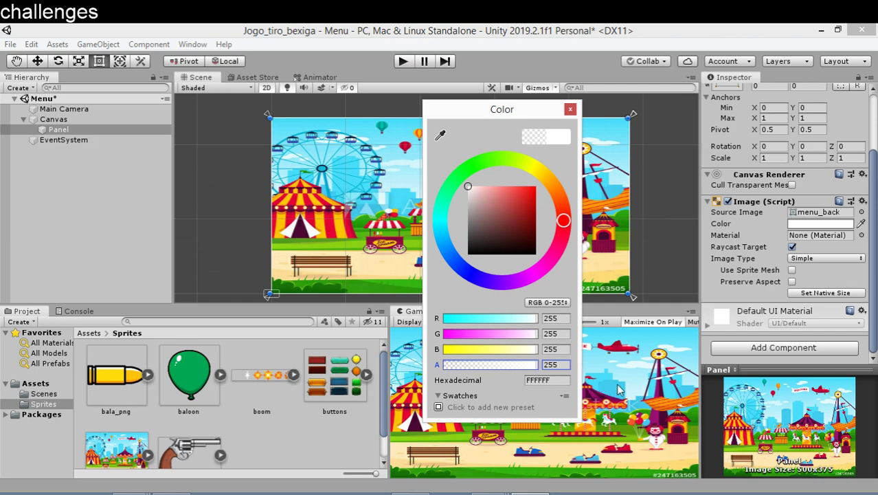
{"action": "left_click_drag", "start_coordinate": [536, 369], "coordinate": [509, 368]}
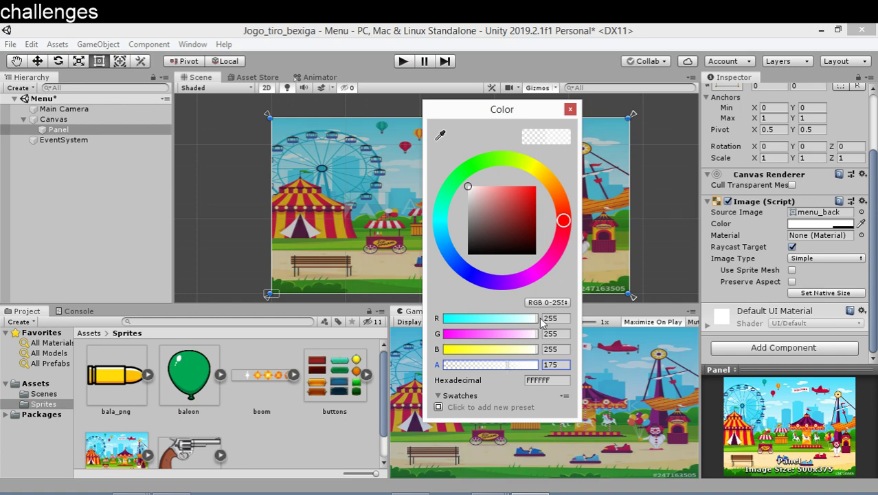
{"action": "double_click", "coordinate": [567, 368]}
{"action": "key", "text": "BackSpace"}
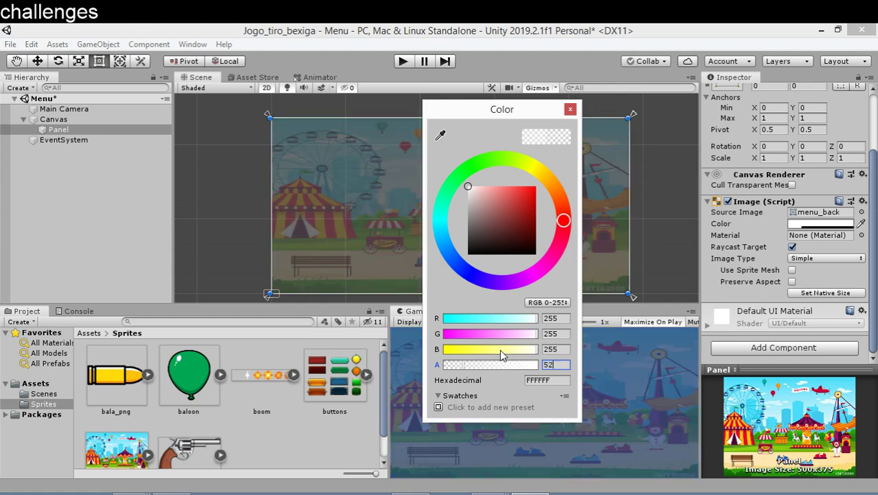
{"action": "type", "text": "200"}
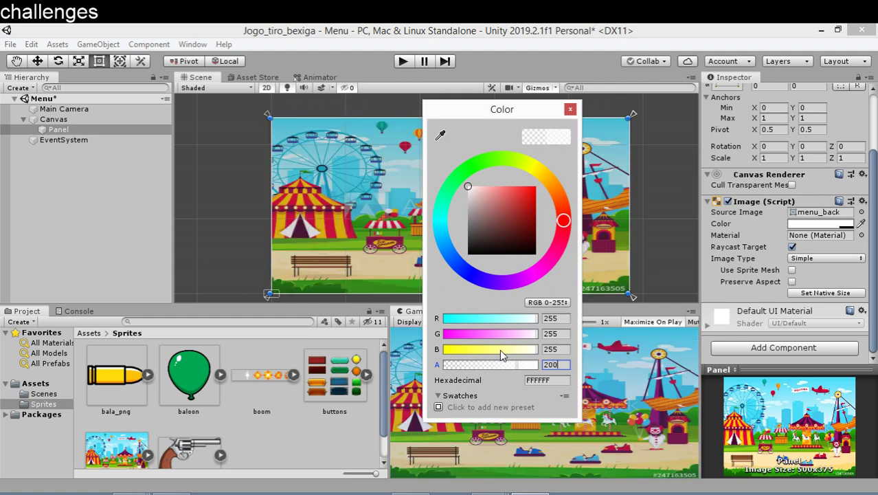
{"action": "left_click", "coordinate": [570, 109]}
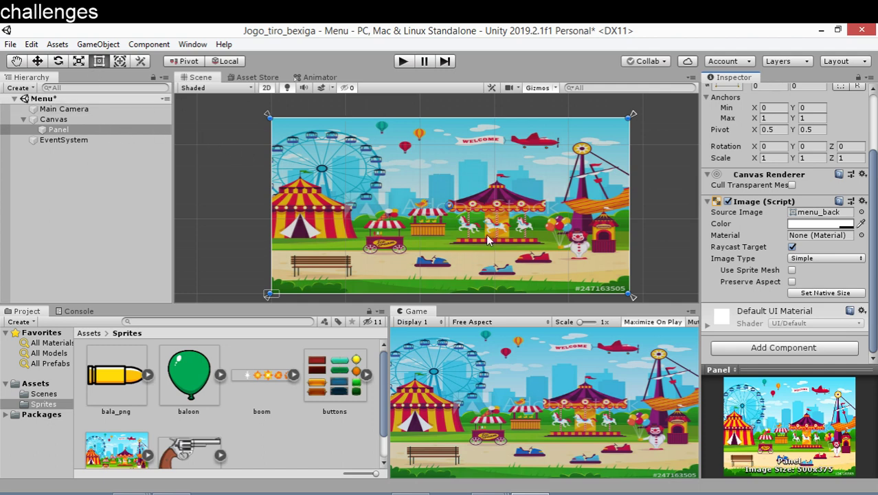
Scroll the Scene view to inspect the carnival background on the Panel.
{"action": "scroll", "coordinate": [684, 241], "scroll_direction": "up", "scroll_amount": 2}
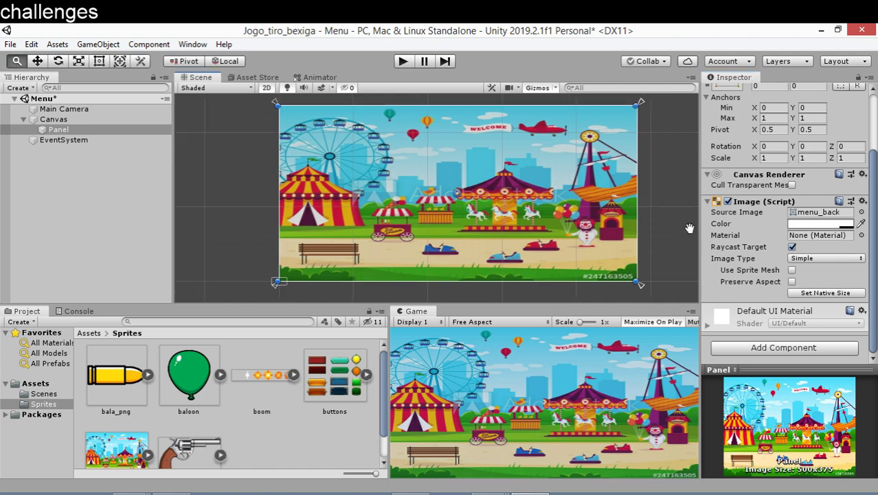
{"action": "scroll", "coordinate": [680, 237], "scroll_direction": "down", "scroll_amount": 2}
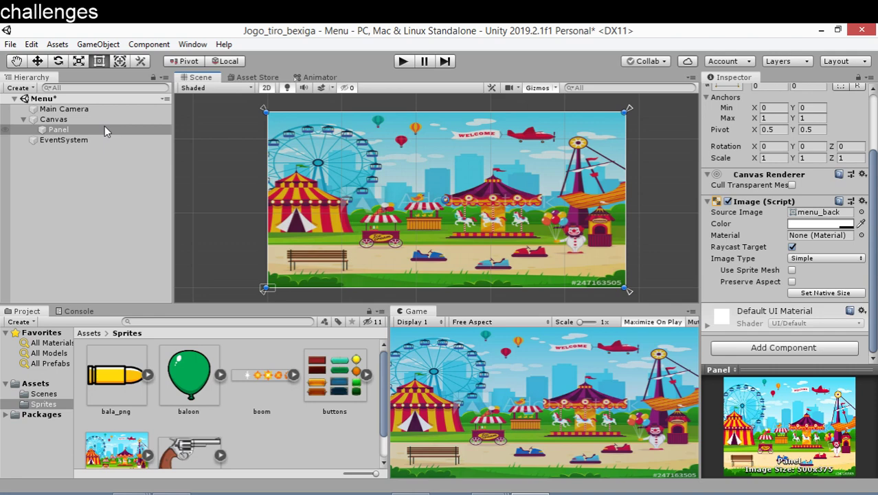
{"action": "left_click", "coordinate": [98, 44]}
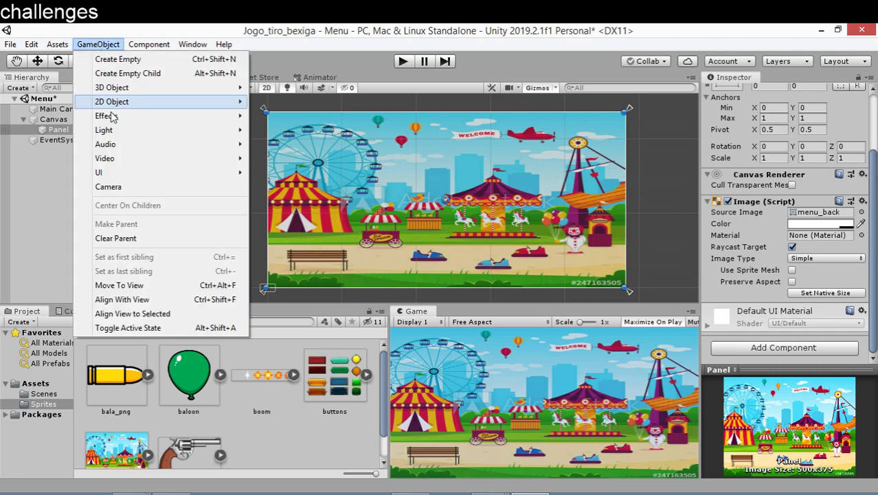
{"action": "mouse_move", "coordinate": [110, 172]}
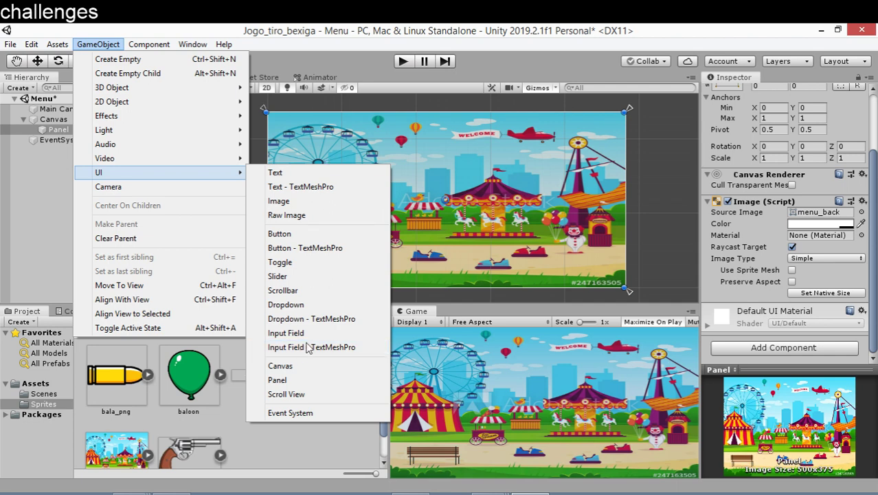
{"action": "left_click", "coordinate": [49, 173]}
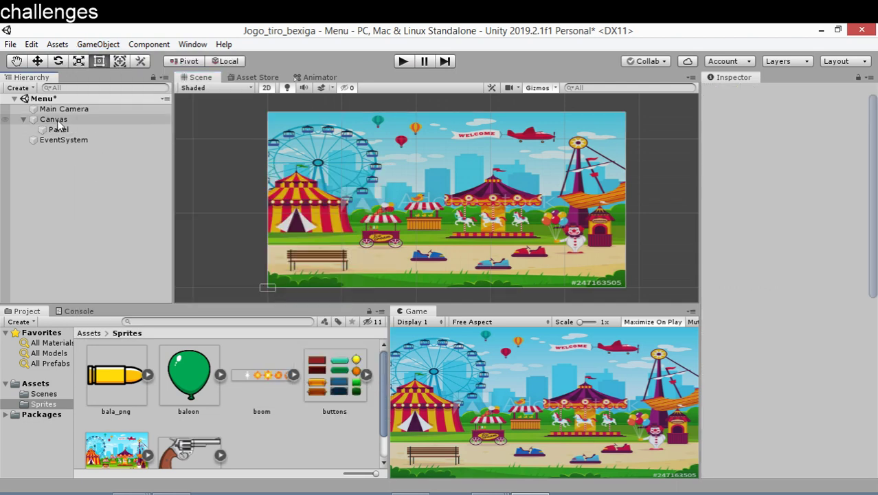
{"action": "left_click", "coordinate": [54, 119]}
{"action": "left_click", "coordinate": [59, 140]}
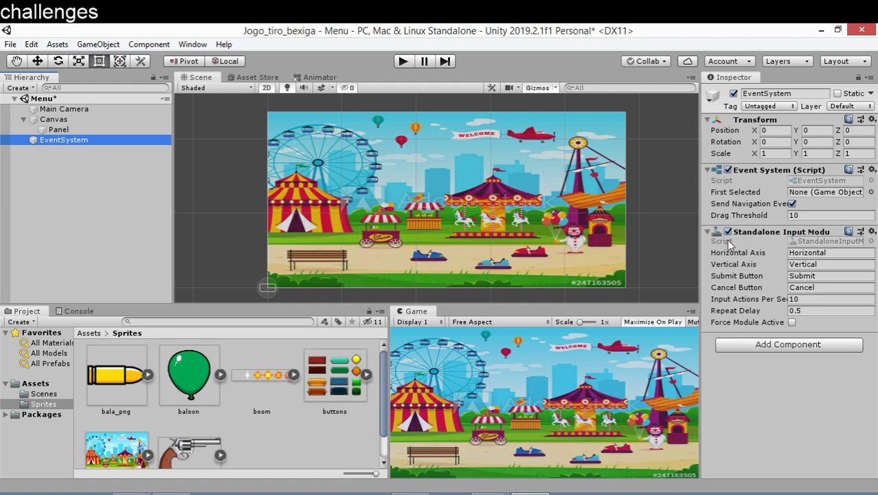
{"action": "left_click", "coordinate": [76, 128]}
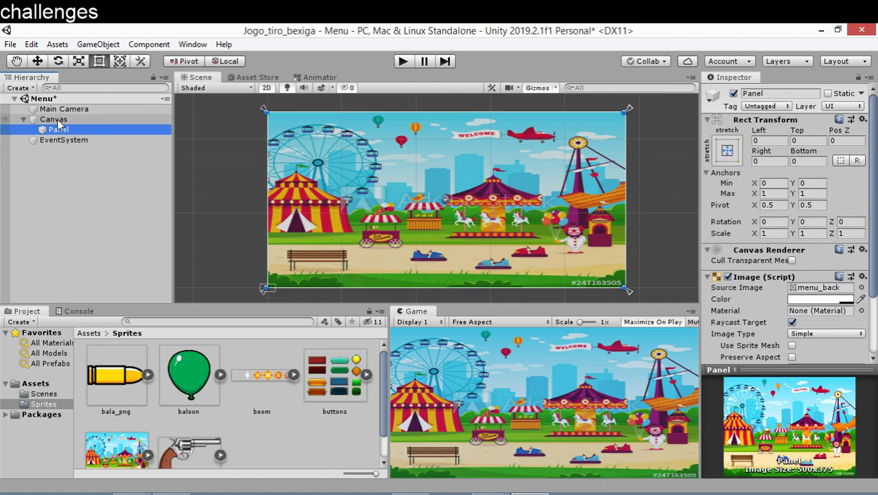
{"action": "left_click", "coordinate": [62, 120]}
{"action": "left_click", "coordinate": [73, 141]}
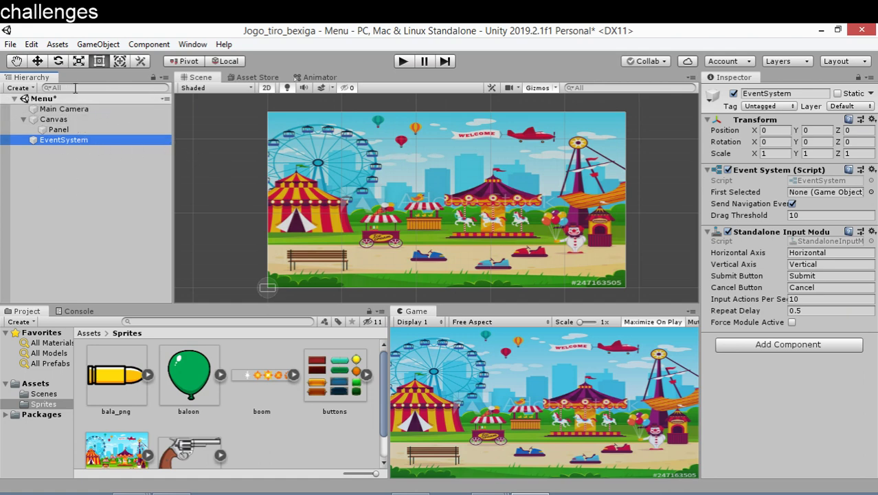
{"action": "left_click", "coordinate": [60, 129]}
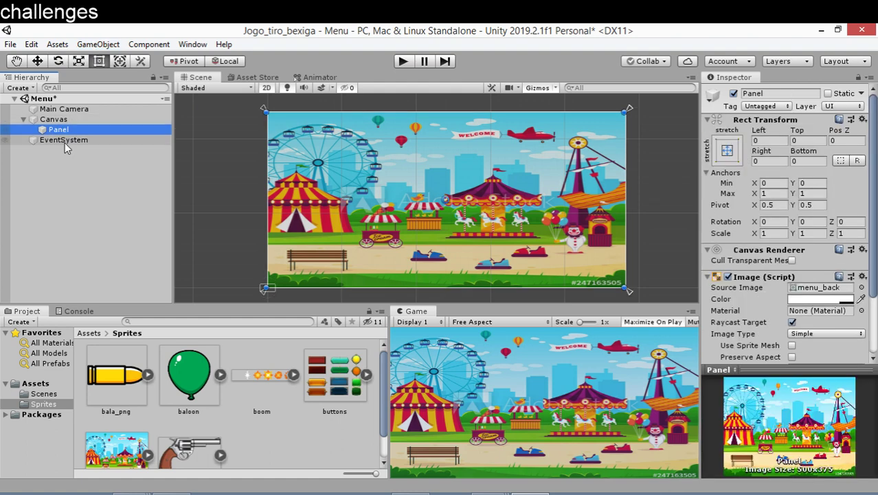
{"action": "left_click", "coordinate": [104, 45]}
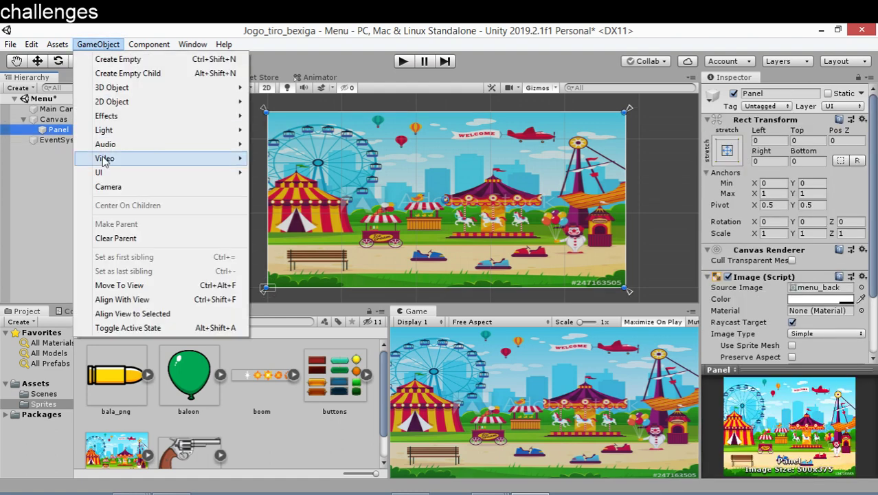
Add a UI Button to the Canvas and move it to about Pos X 9.6, Pos Y 41.5.
{"action": "mouse_move", "coordinate": [107, 174]}
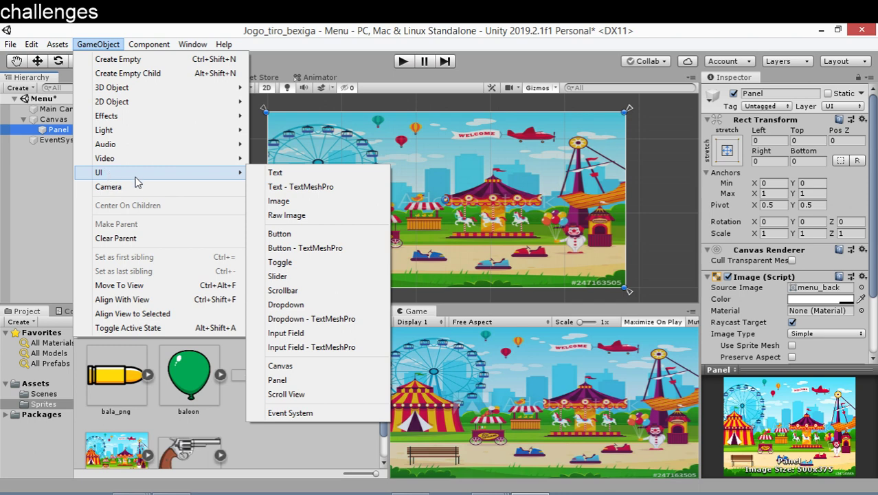
{"action": "left_click", "coordinate": [294, 234]}
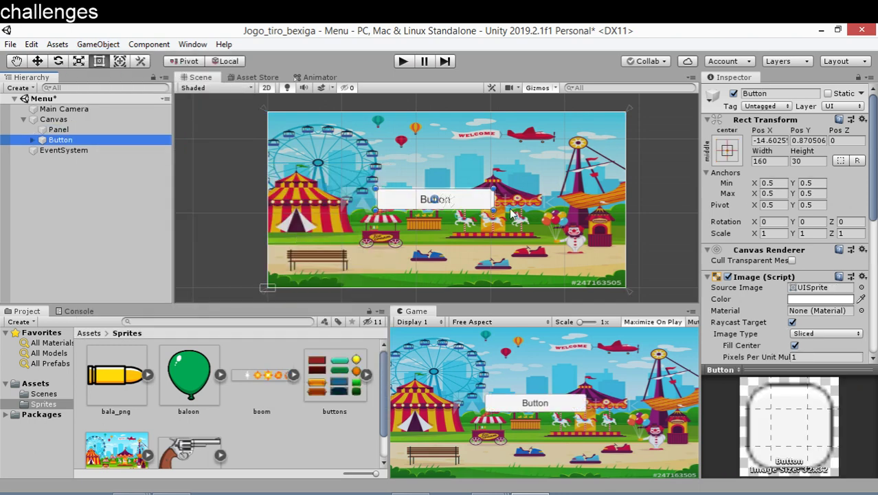
{"action": "left_click", "coordinate": [37, 60]}
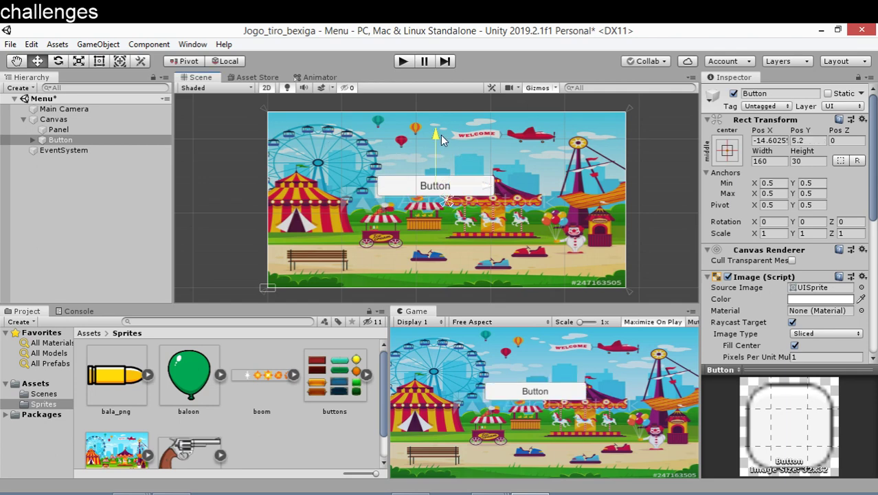
{"action": "left_click_drag", "start_coordinate": [441, 147], "coordinate": [452, 118]}
{"action": "left_click_drag", "start_coordinate": [500, 174], "coordinate": [515, 172]}
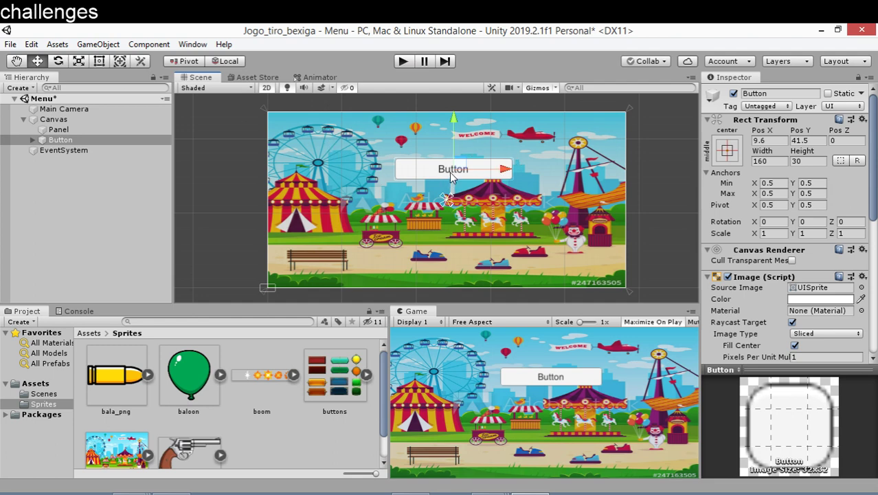
{"action": "left_click", "coordinate": [82, 129]}
{"action": "left_click", "coordinate": [81, 140]}
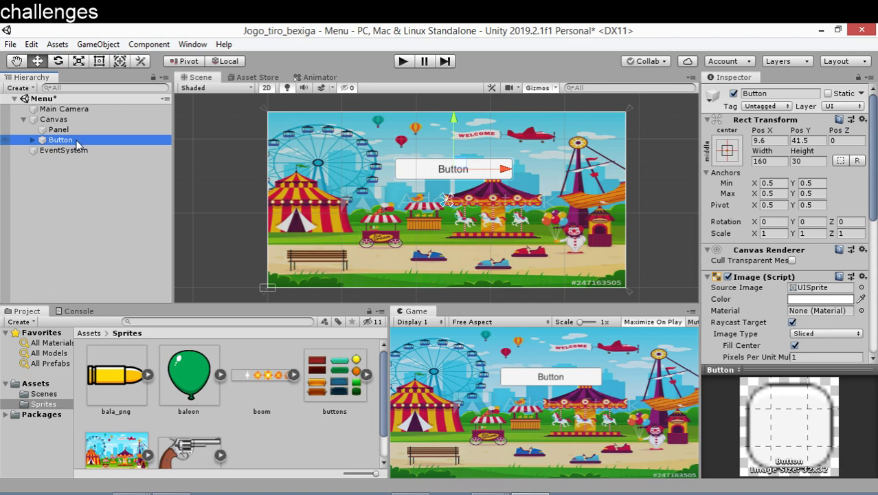
Change the button's Text child label from 'Button' to 'Play'.
{"action": "left_click", "coordinate": [55, 120]}
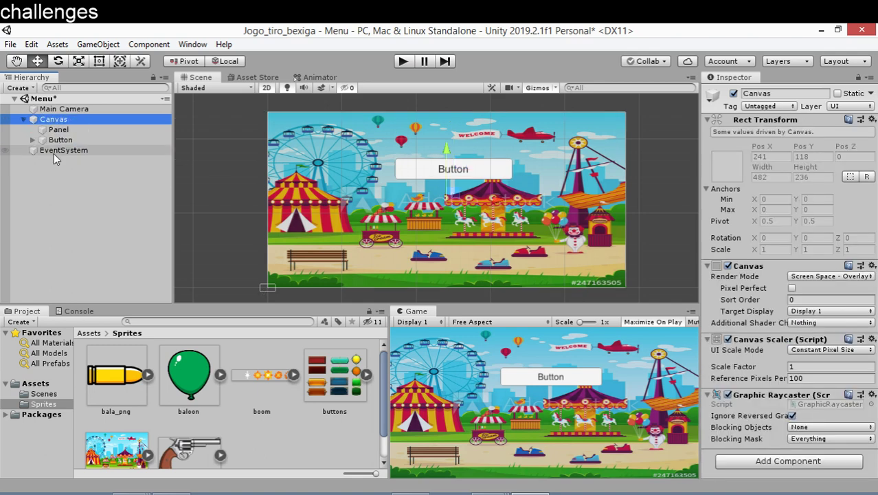
{"action": "left_click", "coordinate": [53, 149]}
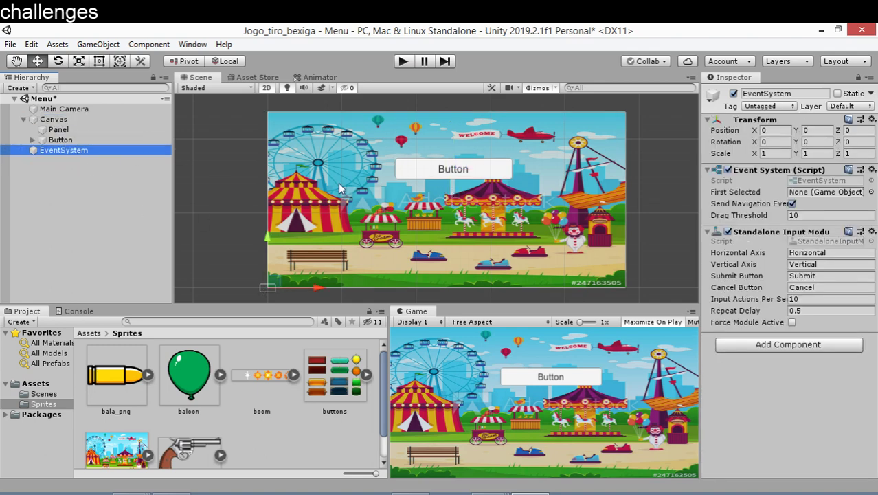
{"action": "left_click", "coordinate": [32, 139]}
{"action": "left_click", "coordinate": [67, 150]}
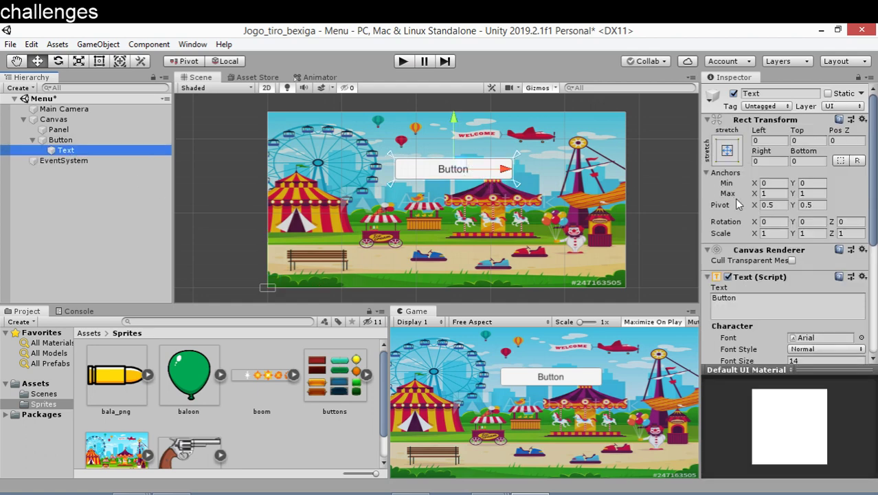
{"action": "left_click_drag", "start_coordinate": [739, 298], "coordinate": [682, 297]}
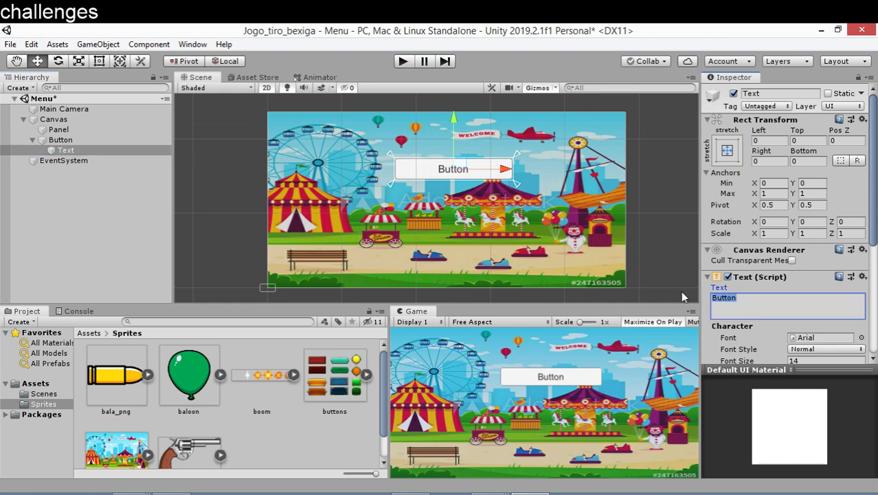
{"action": "type", "text": "PLay"}
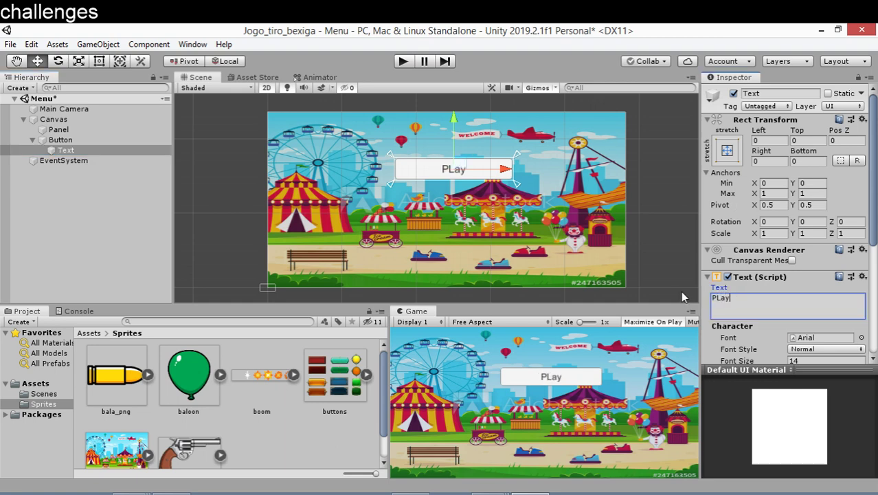
{"action": "key", "text": "BackSpace"}
{"action": "key", "text": "BackSpace"}
{"action": "key", "text": "BackSpace"}
{"action": "type", "text": "ay"}
{"action": "left_click", "coordinate": [45, 195]}
{"action": "left_click", "coordinate": [57, 143]}
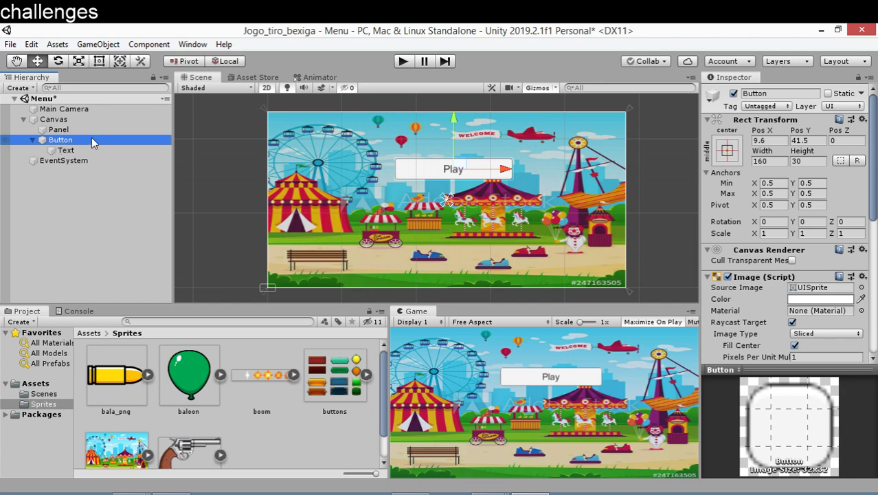
{"action": "left_click", "coordinate": [32, 140]}
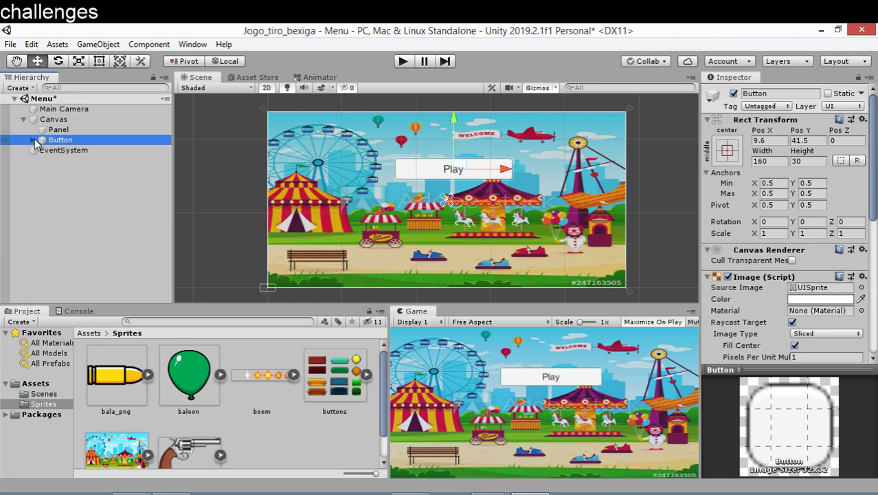
{"action": "left_click", "coordinate": [32, 140]}
{"action": "left_click", "coordinate": [56, 151]}
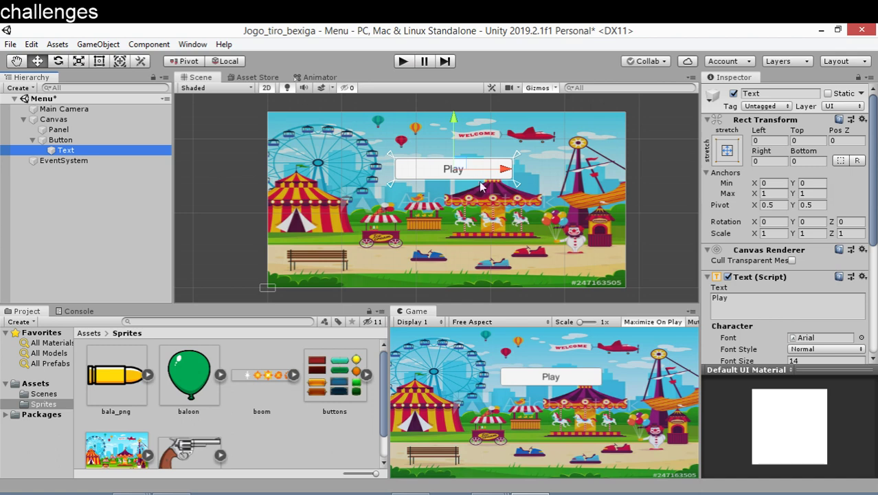
{"action": "left_click", "coordinate": [765, 299]}
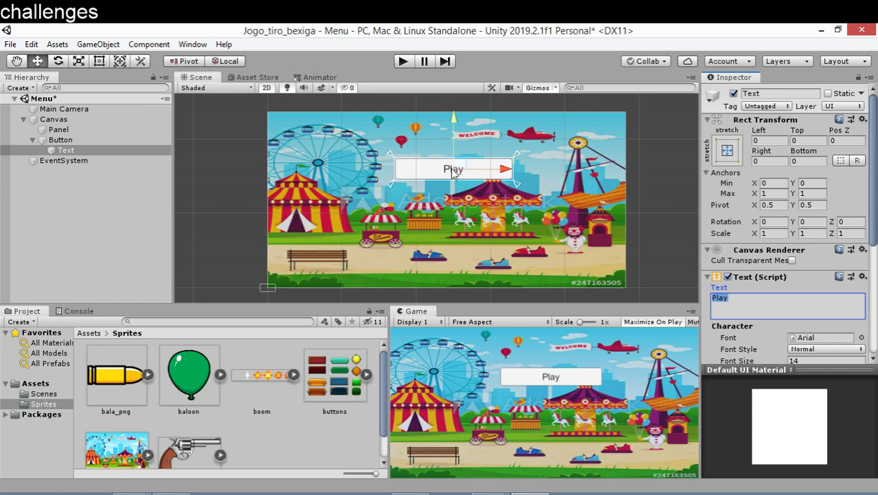
{"action": "scroll", "coordinate": [755, 219], "scroll_direction": "down", "scroll_amount": 5}
{"action": "scroll", "coordinate": [756, 218], "scroll_direction": "up", "scroll_amount": 3}
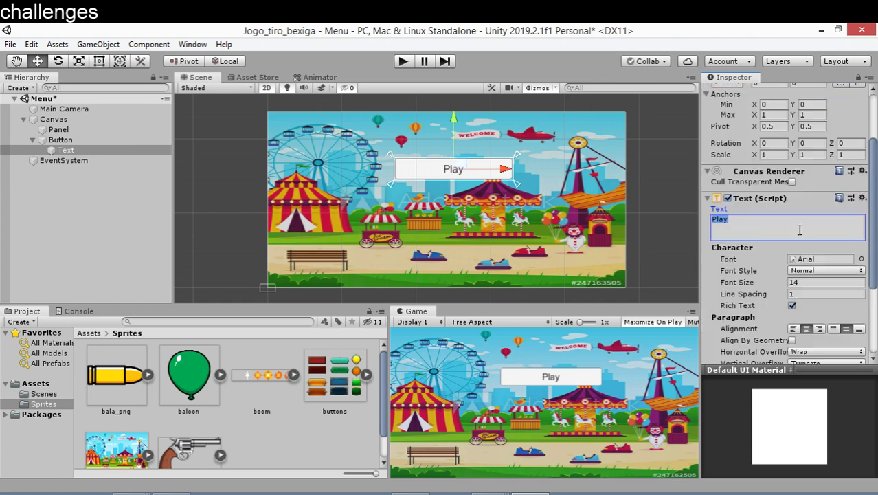
{"action": "scroll", "coordinate": [812, 275], "scroll_direction": "up", "scroll_amount": 2}
{"action": "scroll", "coordinate": [811, 274], "scroll_direction": "down", "scroll_amount": 5}
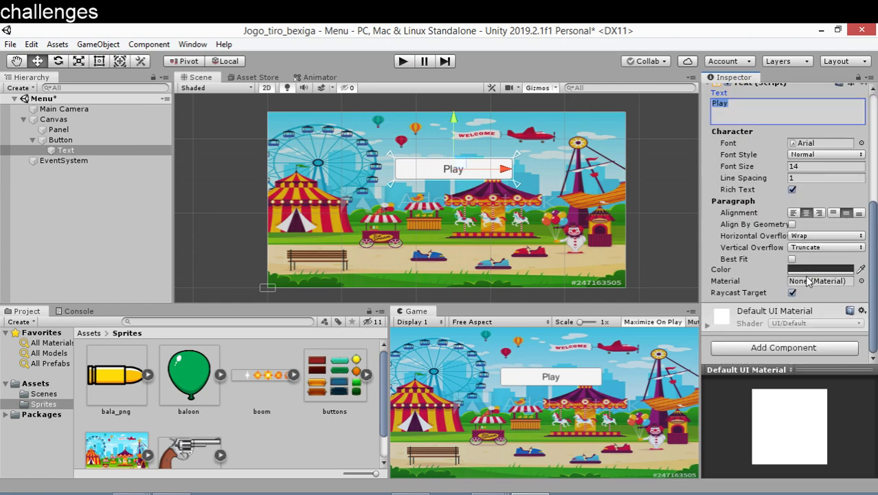
{"action": "left_click", "coordinate": [811, 155]}
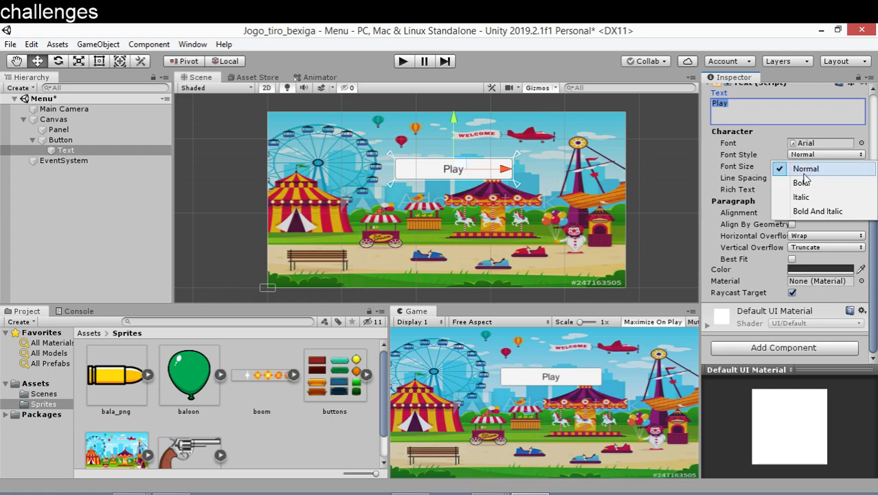
{"action": "left_click", "coordinate": [765, 140]}
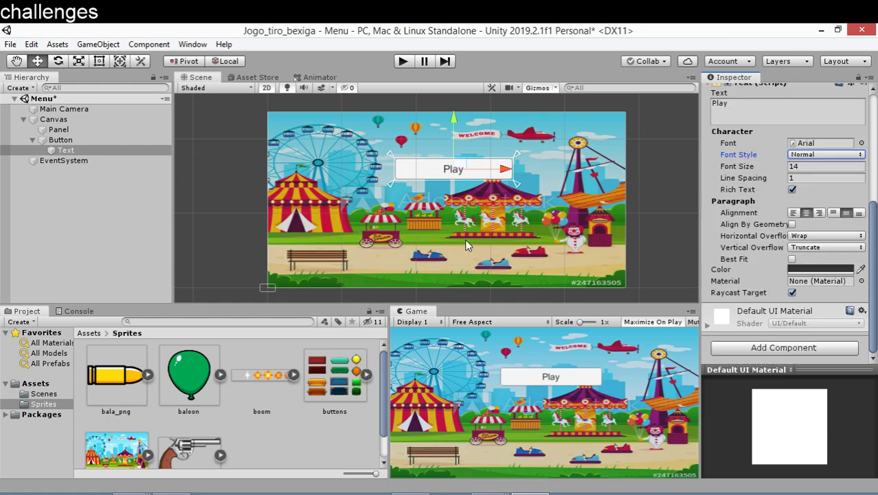
{"action": "scroll", "coordinate": [762, 221], "scroll_direction": "up", "scroll_amount": 5}
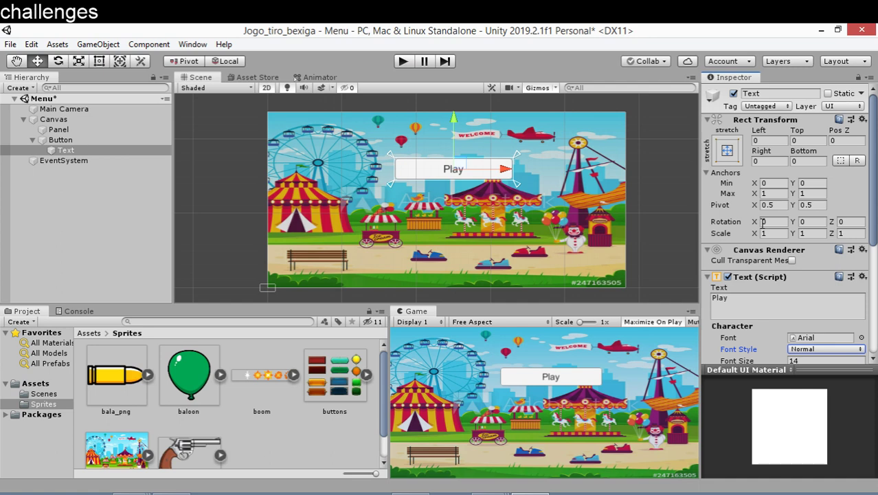
{"action": "left_click", "coordinate": [47, 139]}
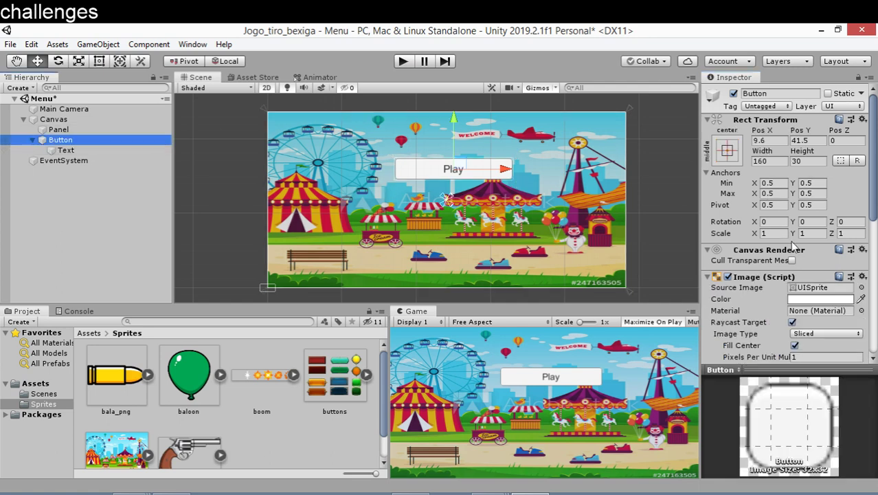
Set the Play button's Normal Color to bright green (0DF300).
{"action": "scroll", "coordinate": [794, 248], "scroll_direction": "down", "scroll_amount": 5}
{"action": "scroll", "coordinate": [794, 256], "scroll_direction": "up", "scroll_amount": 2}
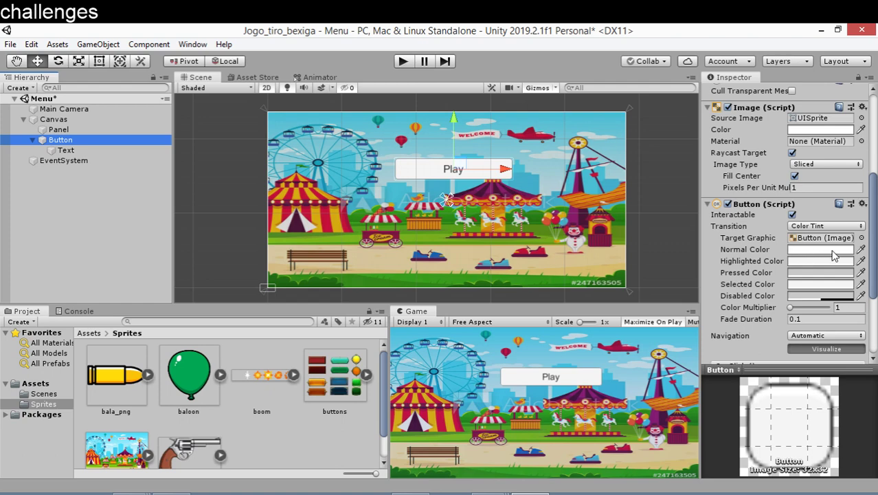
{"action": "left_click", "coordinate": [834, 256]}
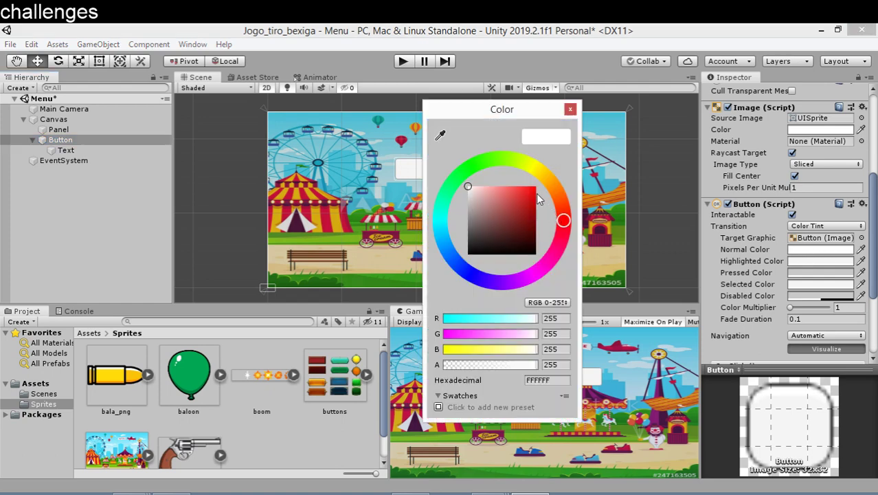
{"action": "left_click", "coordinate": [486, 162]}
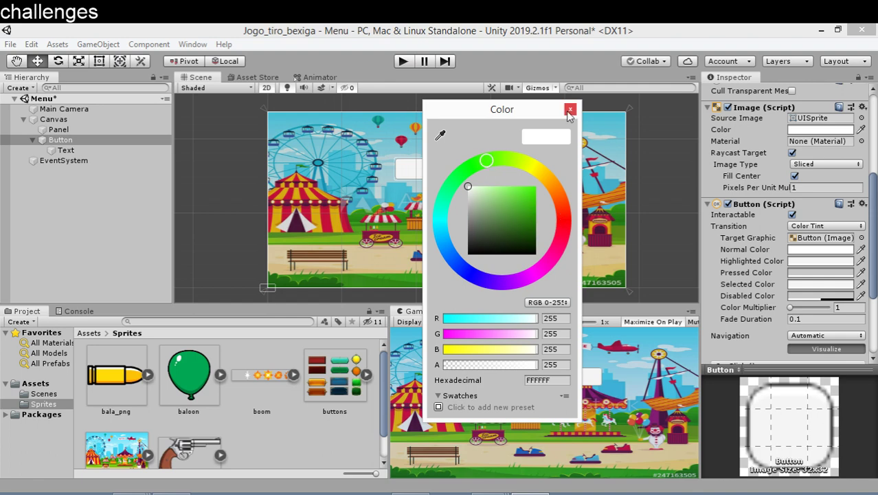
{"action": "left_click", "coordinate": [570, 109]}
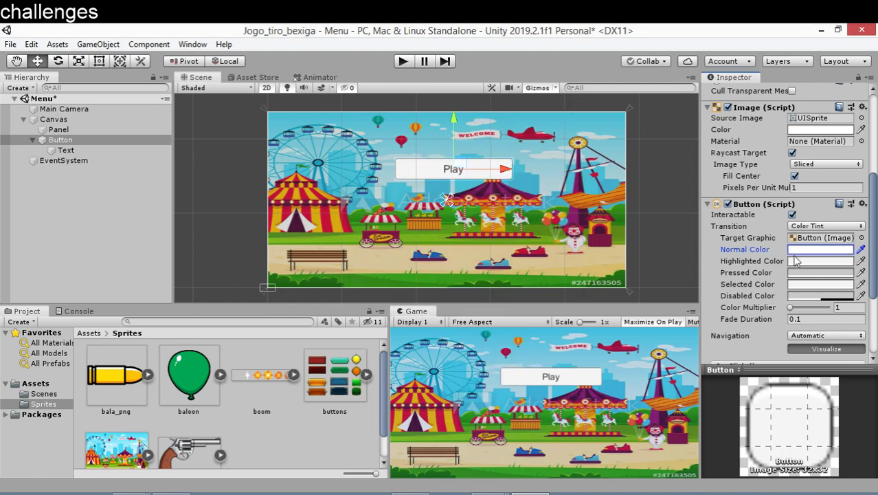
{"action": "left_click", "coordinate": [809, 253]}
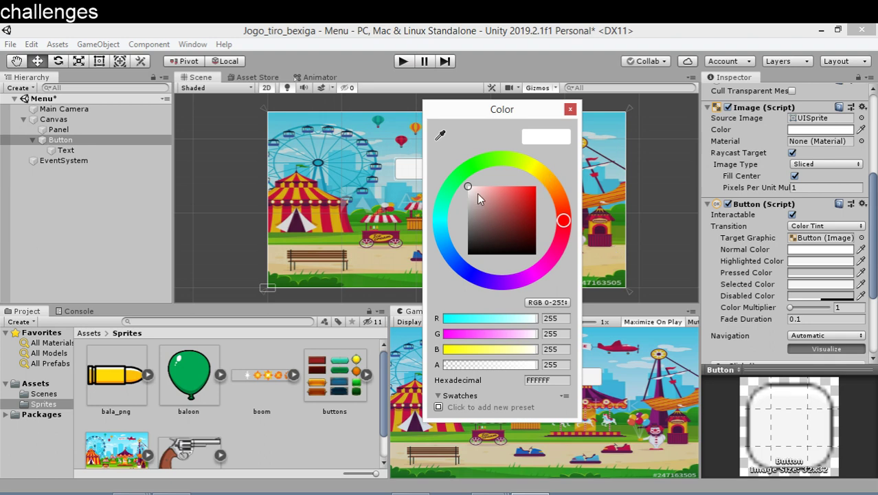
{"action": "left_click_drag", "start_coordinate": [469, 187], "coordinate": [474, 164]}
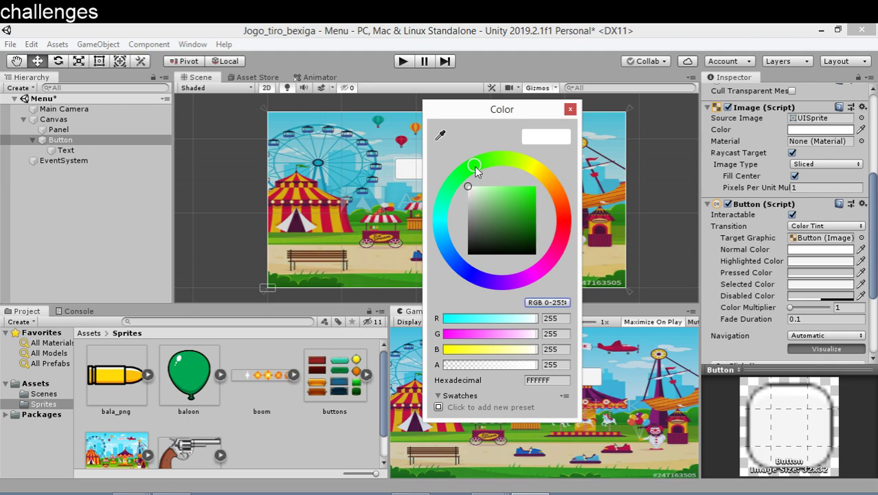
{"action": "left_click", "coordinate": [516, 198]}
{"action": "left_click_drag", "start_coordinate": [529, 199], "coordinate": [547, 194]}
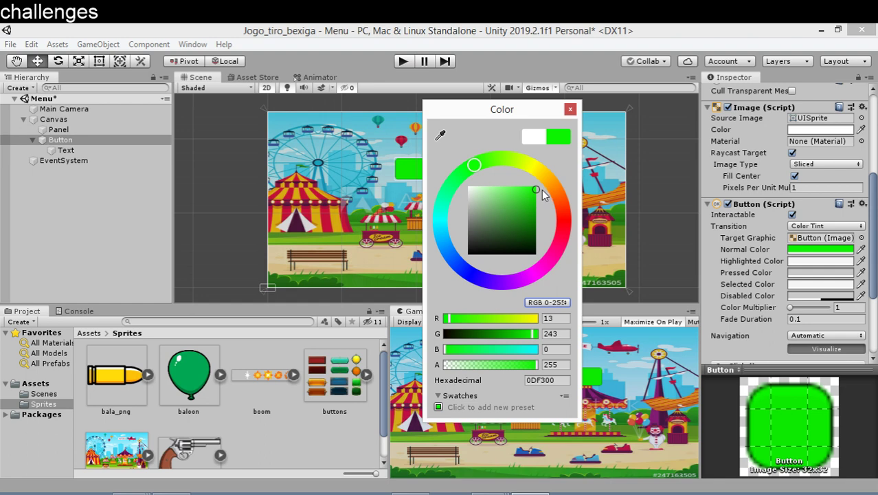
{"action": "left_click", "coordinate": [571, 111]}
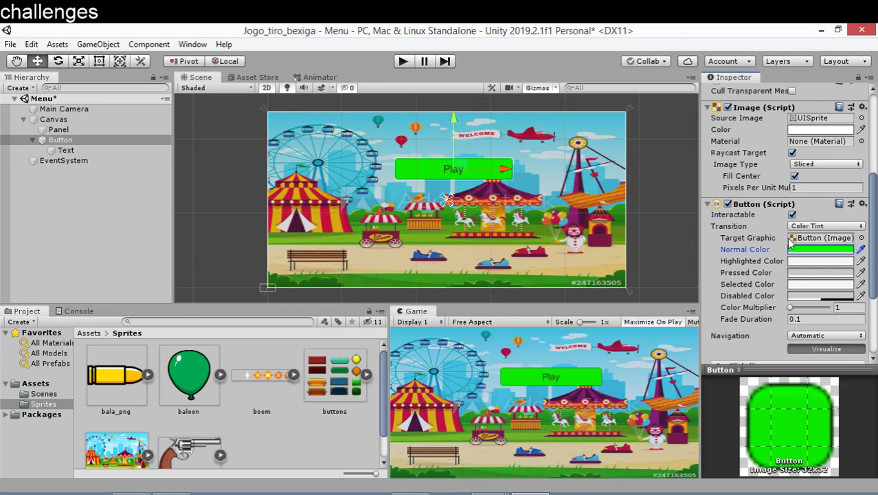
Set the Play label's text colour to yellow (D5EA18).
{"action": "scroll", "coordinate": [788, 268], "scroll_direction": "down", "scroll_amount": 5}
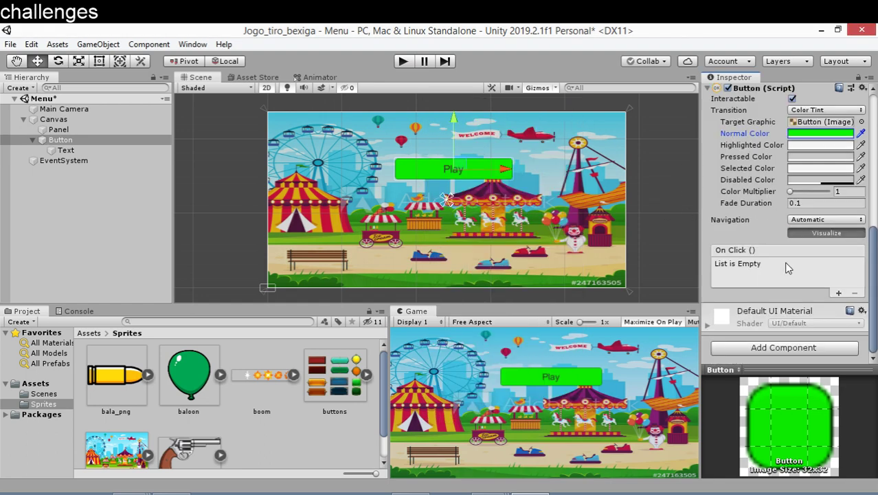
{"action": "scroll", "coordinate": [788, 268], "scroll_direction": "up", "scroll_amount": 4}
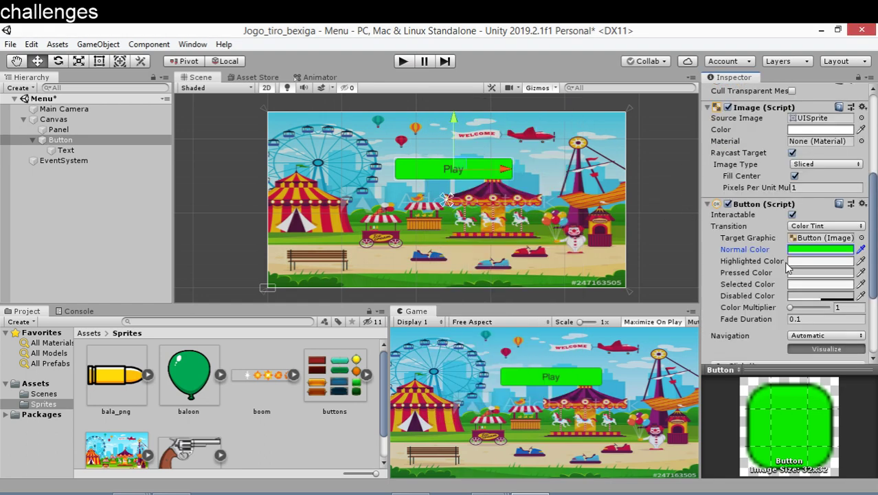
{"action": "left_click", "coordinate": [66, 149]}
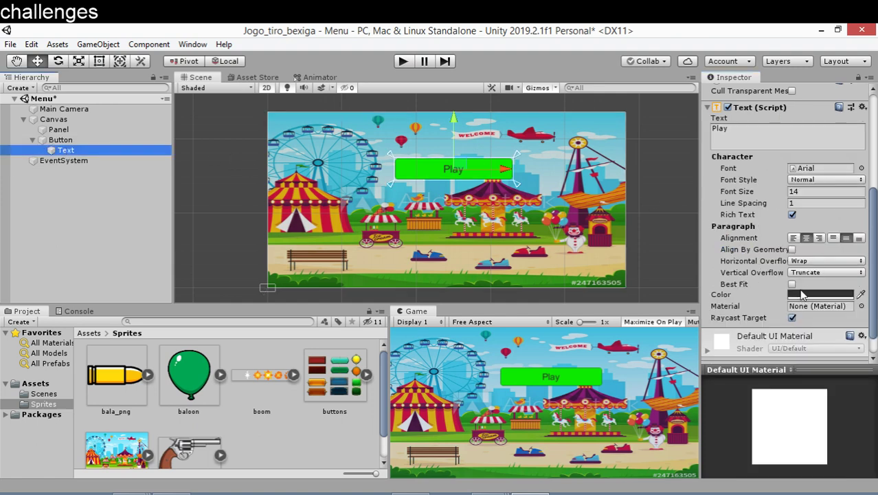
{"action": "left_click", "coordinate": [805, 294]}
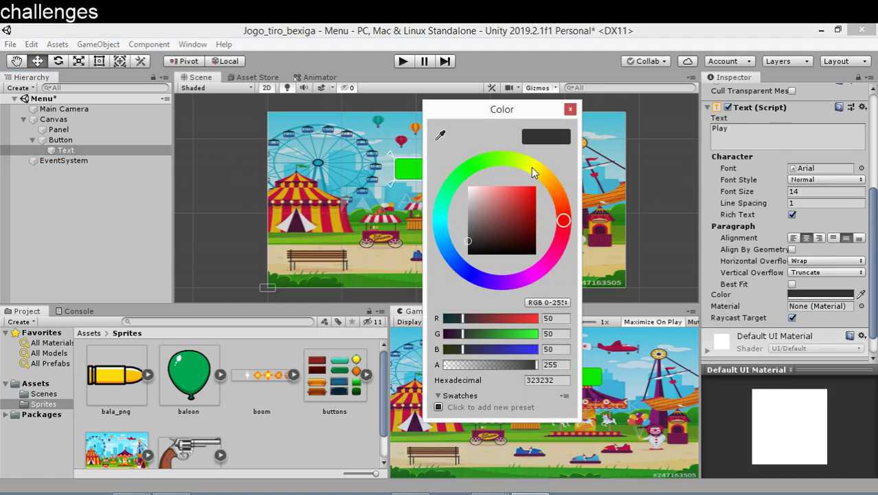
{"action": "left_click", "coordinate": [527, 163]}
{"action": "left_click", "coordinate": [529, 192]}
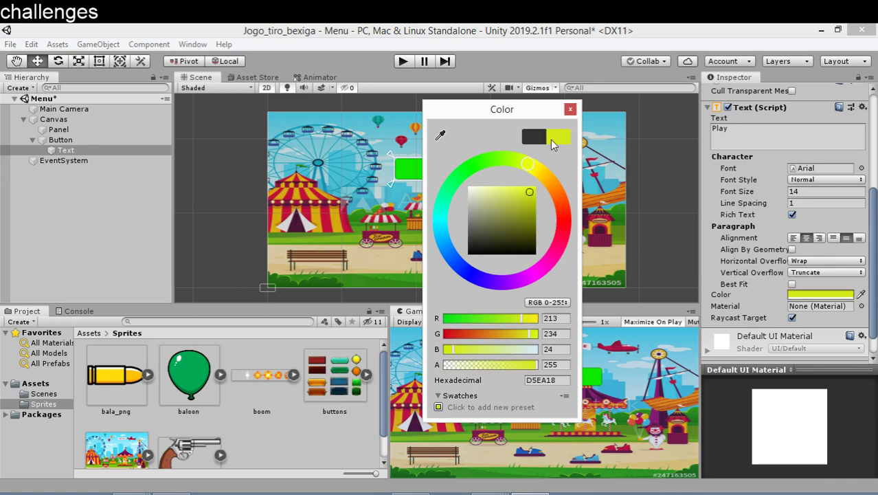
{"action": "left_click", "coordinate": [571, 109]}
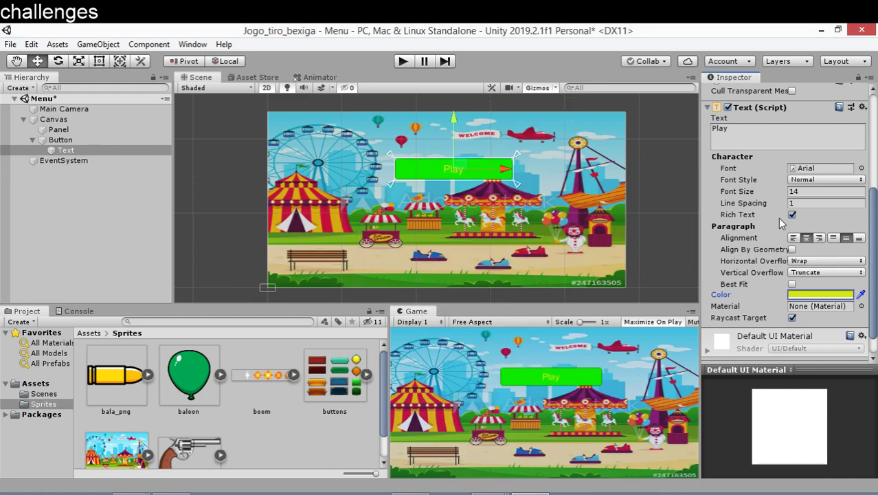
Set the Play label's Font Style to Bold.
{"action": "scroll", "coordinate": [783, 227], "scroll_direction": "up", "scroll_amount": 5}
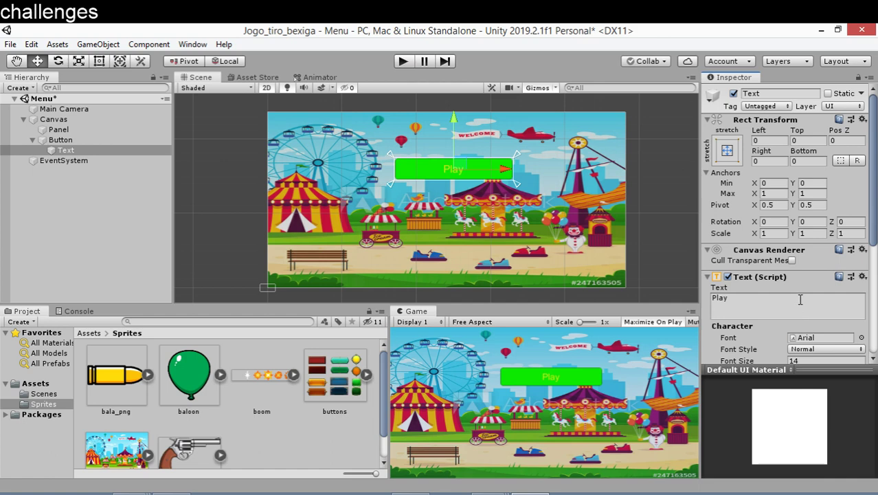
{"action": "scroll", "coordinate": [799, 299], "scroll_direction": "down", "scroll_amount": 4}
{"action": "scroll", "coordinate": [812, 244], "scroll_direction": "down", "scroll_amount": 3}
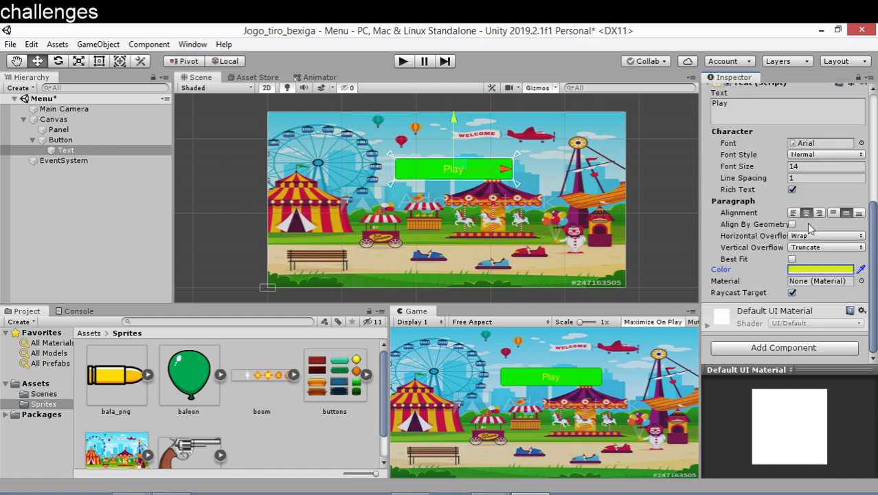
{"action": "left_click", "coordinate": [807, 157]}
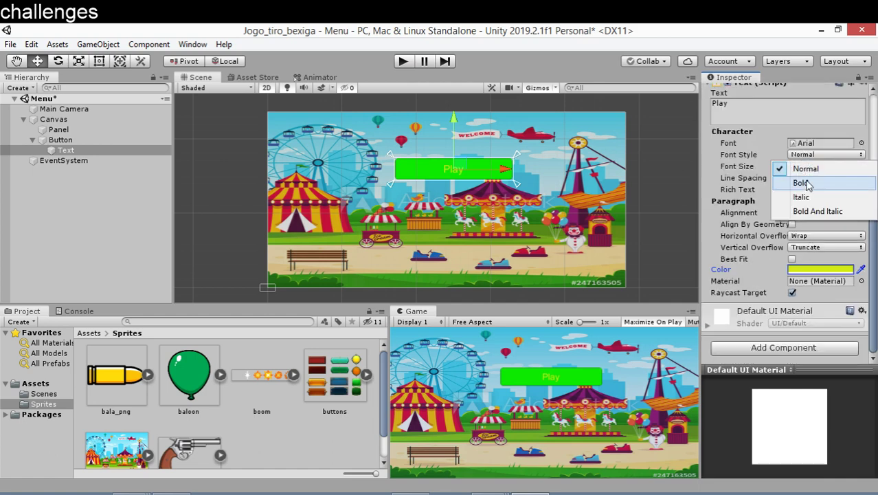
{"action": "left_click", "coordinate": [806, 181]}
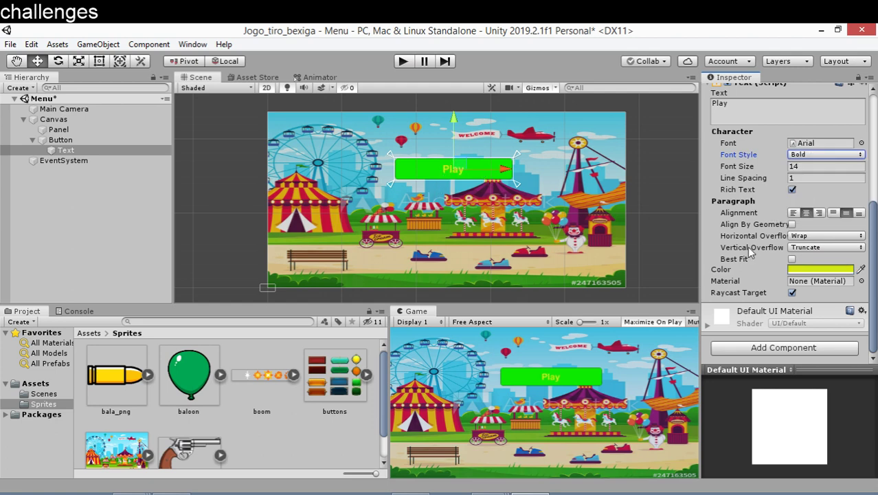
{"action": "left_click", "coordinate": [60, 140]}
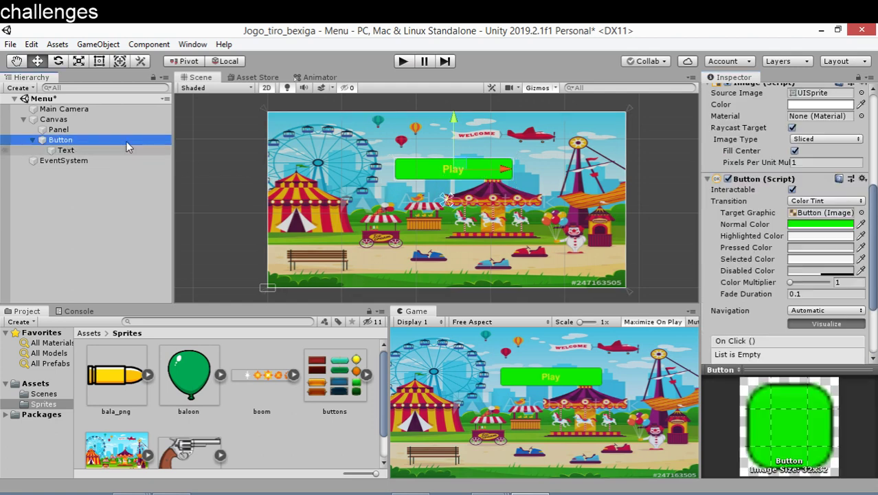
Change the Play button's Normal Color to a softer medium green (3BC634).
{"action": "left_click", "coordinate": [800, 227]}
{"action": "mouse_move", "coordinate": [534, 190]}
{"action": "left_mouse_down"}
{"action": "mouse_move", "coordinate": [512, 207]}
{"action": "mouse_move", "coordinate": [518, 201]}
{"action": "left_mouse_up"}
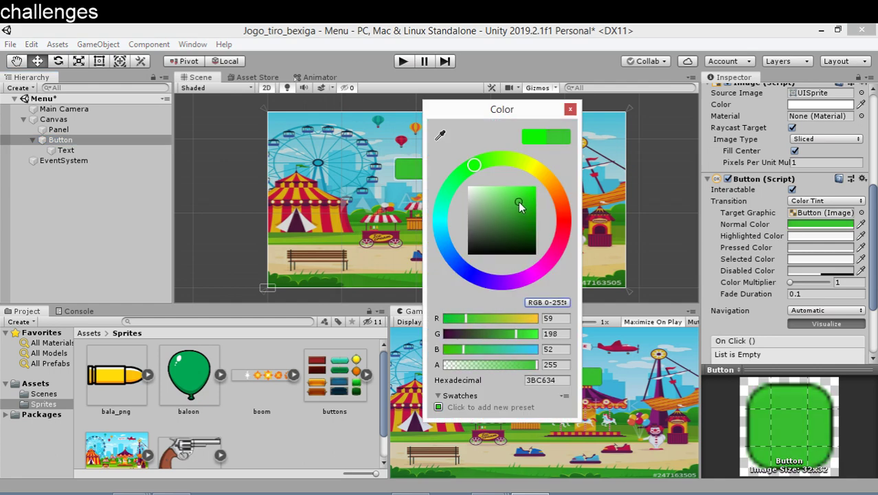
{"action": "left_click", "coordinate": [569, 108]}
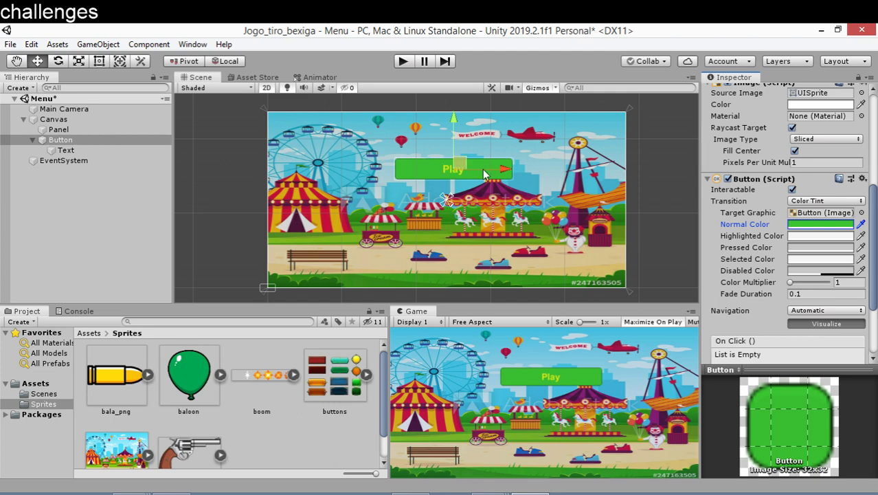
{"action": "left_click", "coordinate": [655, 179]}
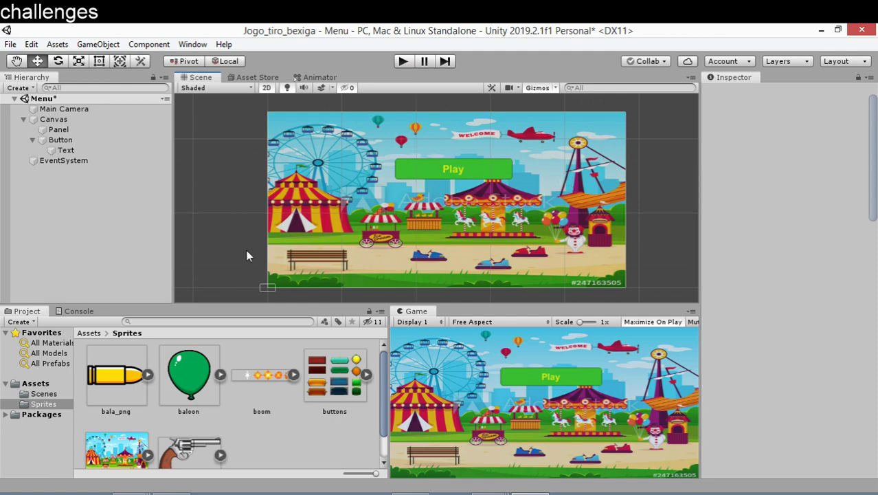
Add a new UI Button to the canvas and drag it so it sits centred under Play.
{"action": "left_click", "coordinate": [98, 44]}
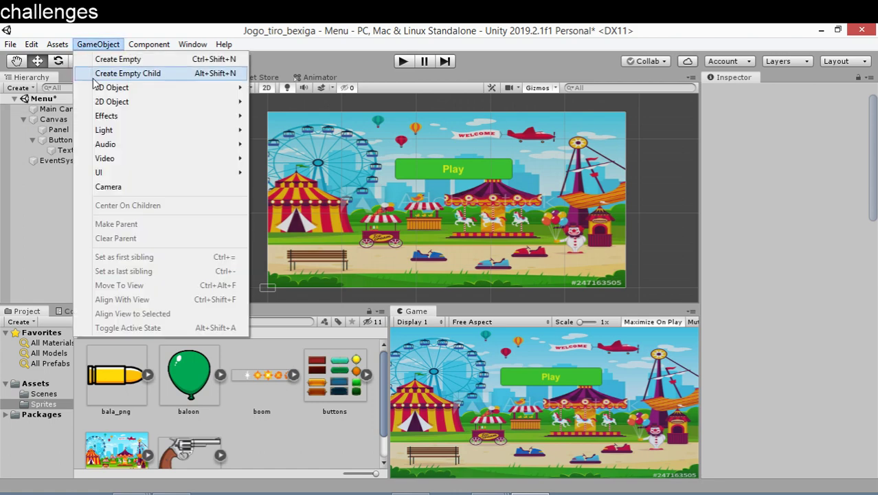
{"action": "mouse_move", "coordinate": [116, 176]}
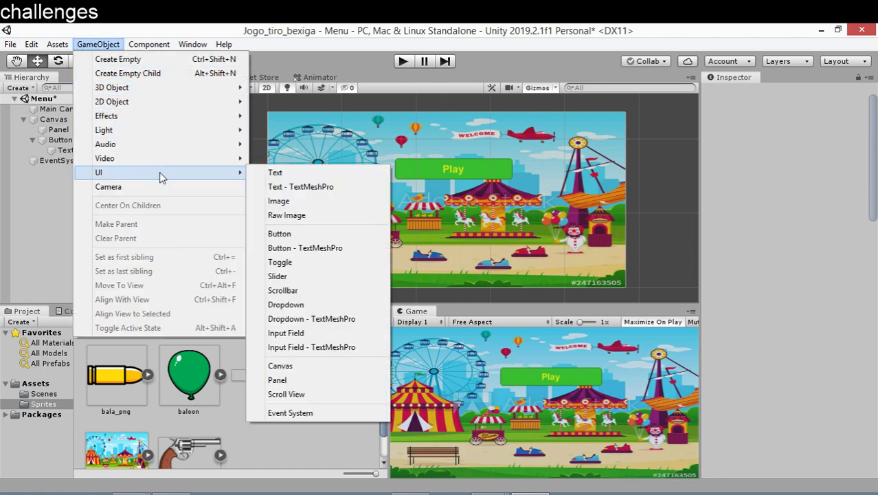
{"action": "left_click", "coordinate": [275, 233]}
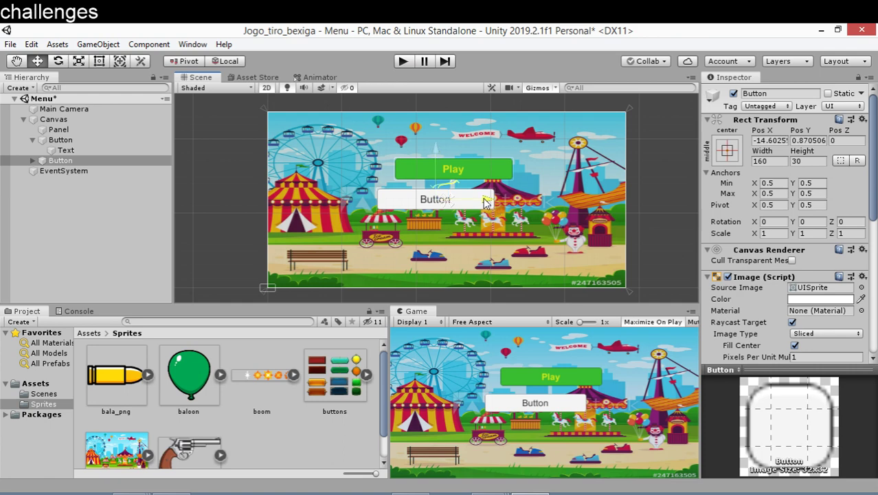
{"action": "left_click_drag", "start_coordinate": [484, 201], "coordinate": [502, 201]}
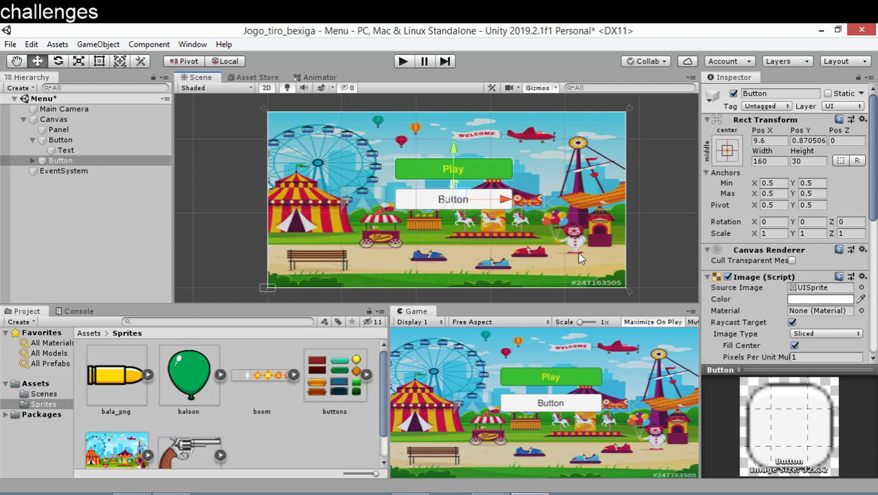
Expand the buttons sprite sheet in the Project panel to look at its parts.
{"action": "left_click", "coordinate": [366, 374]}
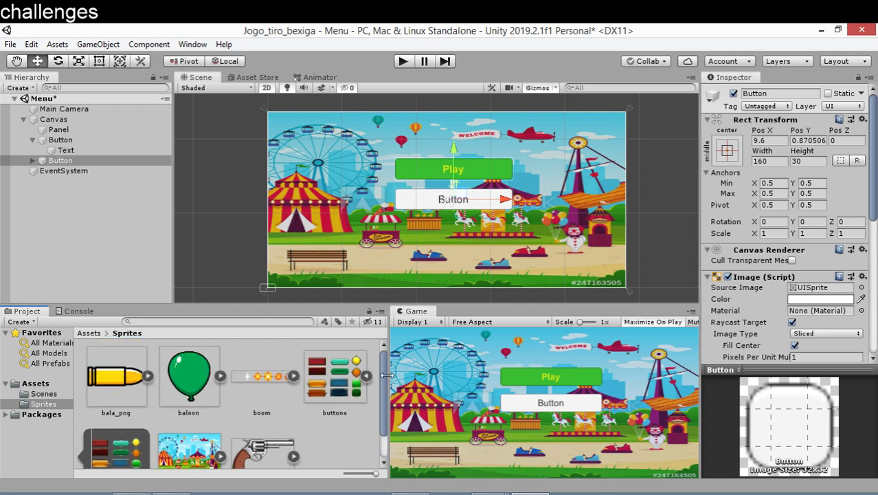
{"action": "scroll", "coordinate": [158, 419], "scroll_direction": "down", "scroll_amount": 2}
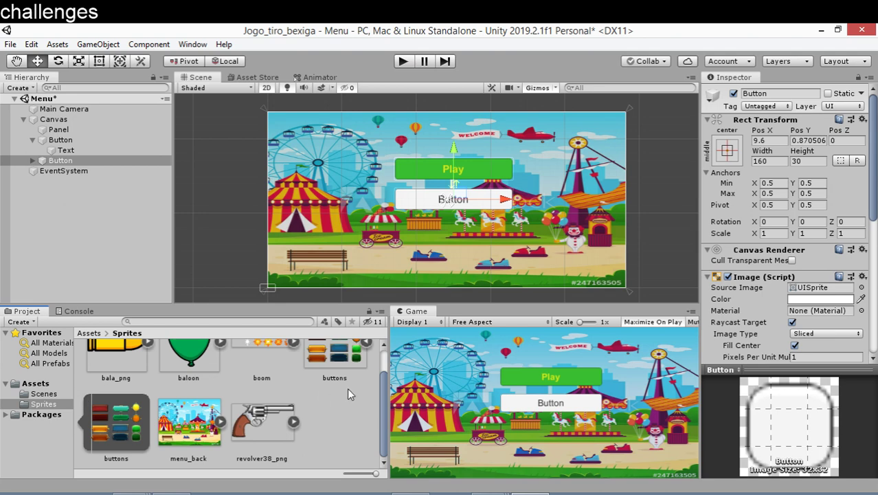
{"action": "scroll", "coordinate": [347, 387], "scroll_direction": "up", "scroll_amount": 2}
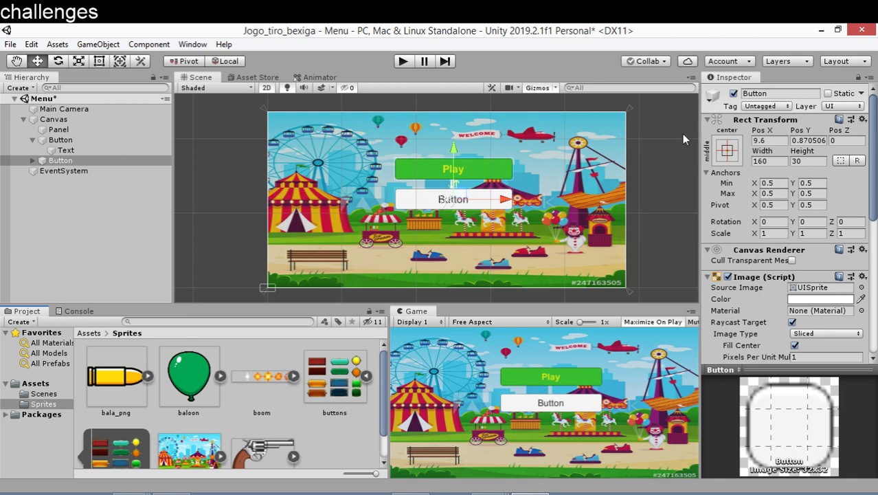
Select the buttons sprite to review its import settings, then collapse it again.
{"action": "left_click", "coordinate": [336, 372]}
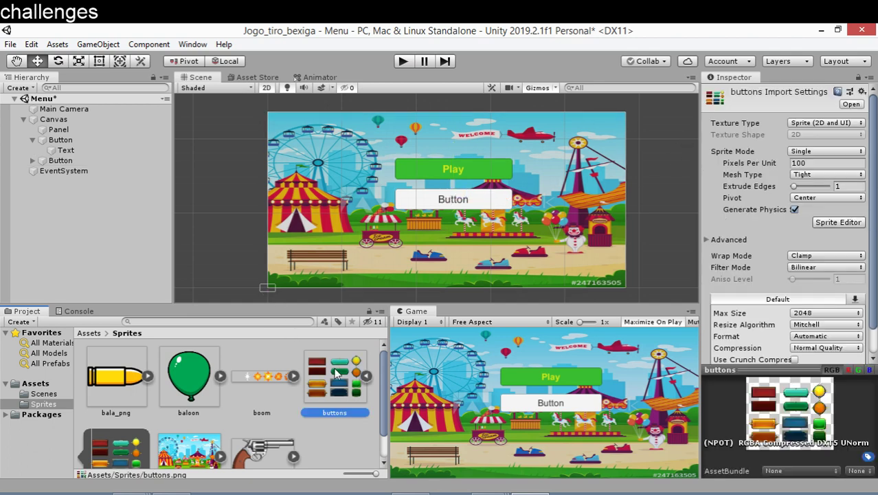
{"action": "scroll", "coordinate": [113, 440], "scroll_direction": "down", "scroll_amount": 2}
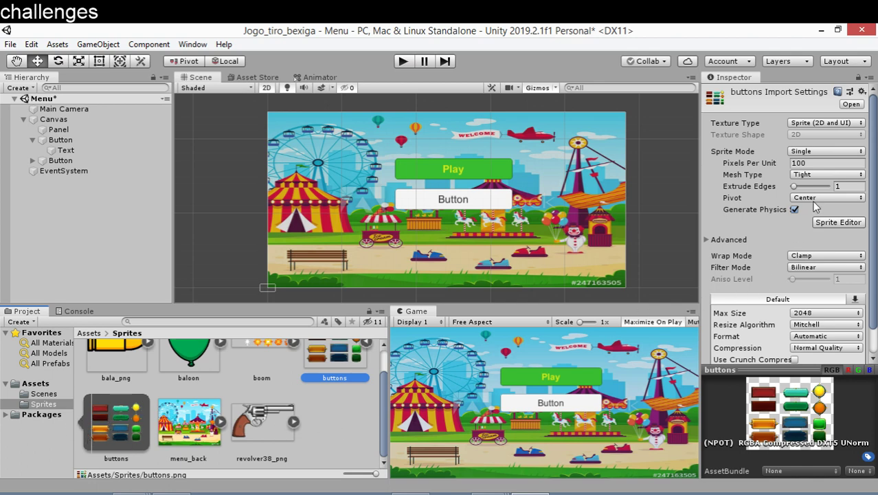
{"action": "scroll", "coordinate": [348, 377], "scroll_direction": "up", "scroll_amount": 2}
{"action": "left_click", "coordinate": [364, 376]}
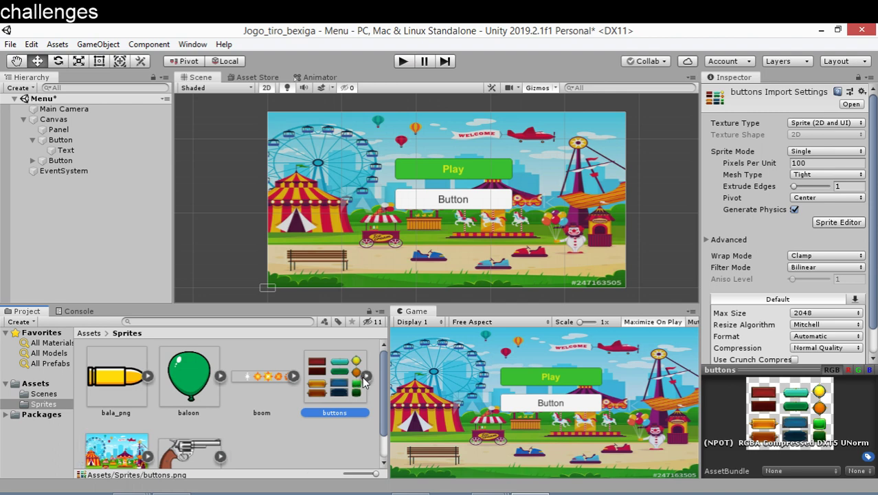
Keep texture type Sprite (2D and UI), set Sprite Mode to Multiple, and apply for the Sprite Editor.
{"action": "left_click", "coordinate": [829, 123]}
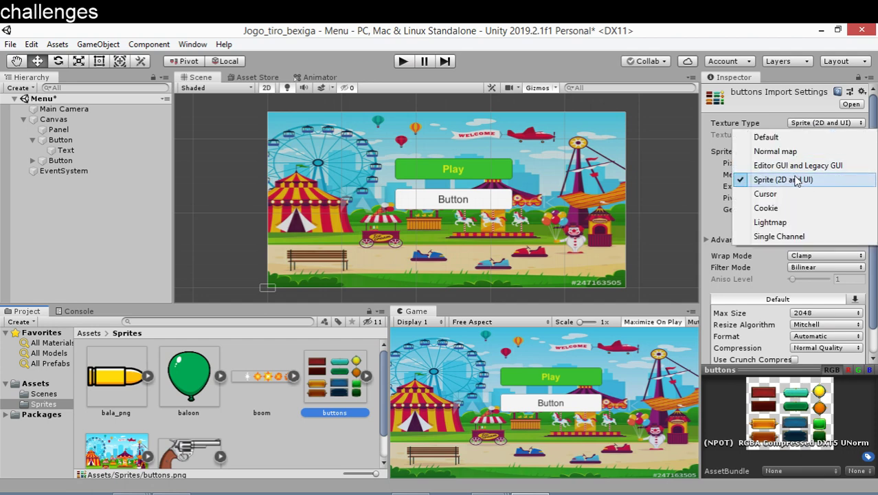
{"action": "left_click", "coordinate": [796, 180]}
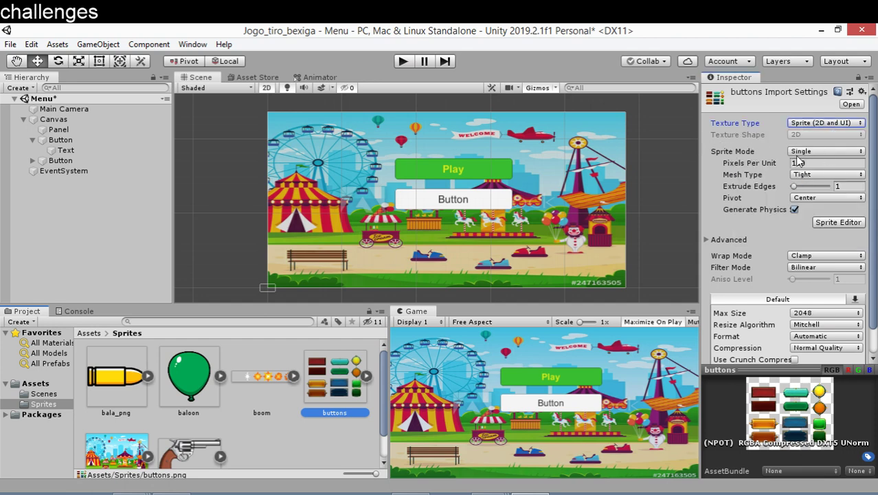
{"action": "left_click", "coordinate": [798, 153]}
{"action": "left_click", "coordinate": [812, 180]}
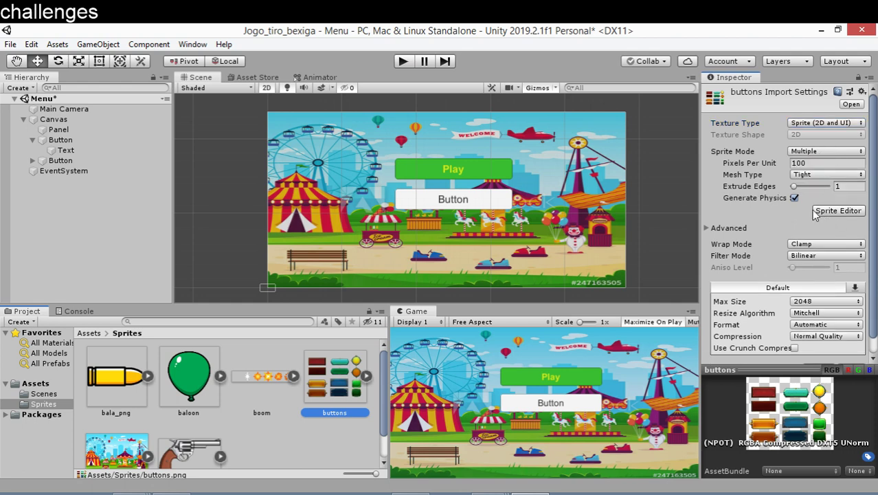
{"action": "left_click", "coordinate": [825, 210]}
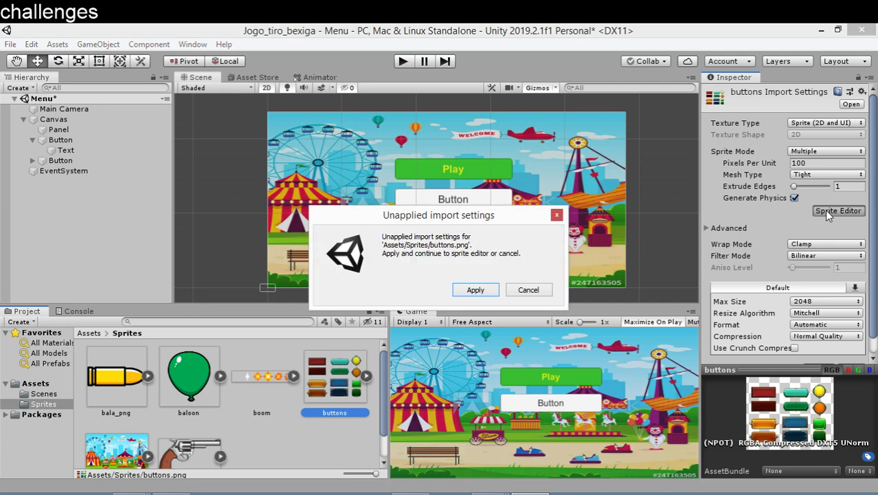
{"action": "left_click", "coordinate": [476, 290]}
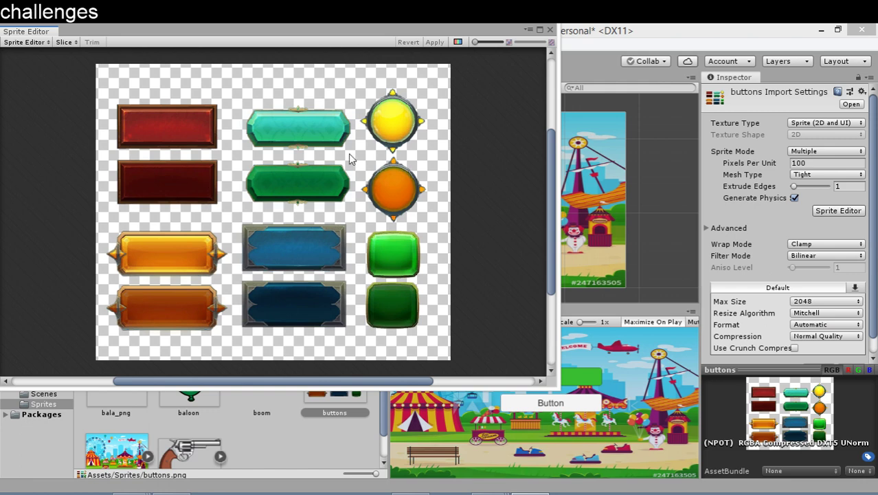
Slice the buttons sheet automatically into separate sprites.
{"action": "left_click", "coordinate": [77, 43]}
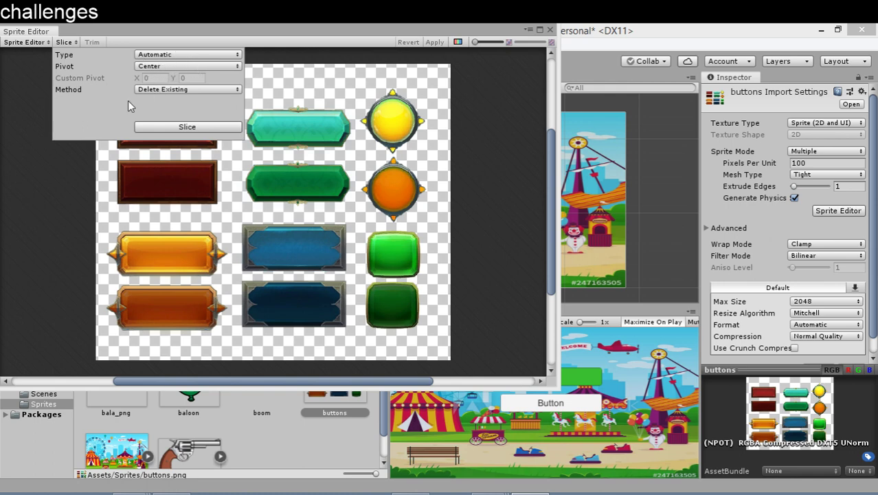
{"action": "left_click", "coordinate": [184, 129]}
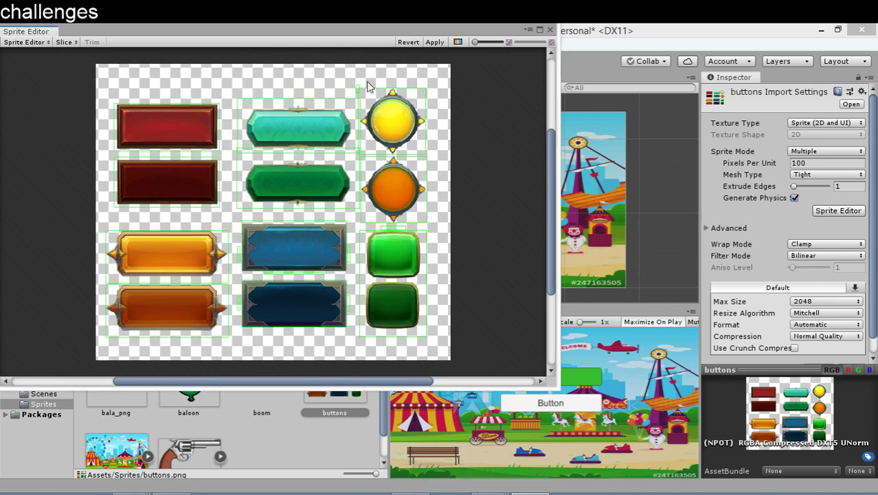
{"action": "scroll", "coordinate": [228, 109], "scroll_direction": "up", "scroll_amount": 5}
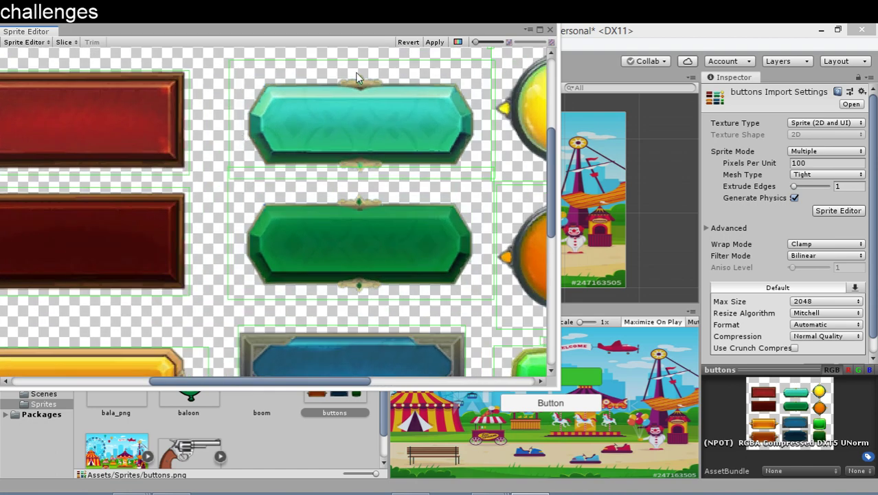
{"action": "scroll", "coordinate": [341, 90], "scroll_direction": "down", "scroll_amount": 3}
{"action": "scroll", "coordinate": [338, 85], "scroll_direction": "down", "scroll_amount": 2}
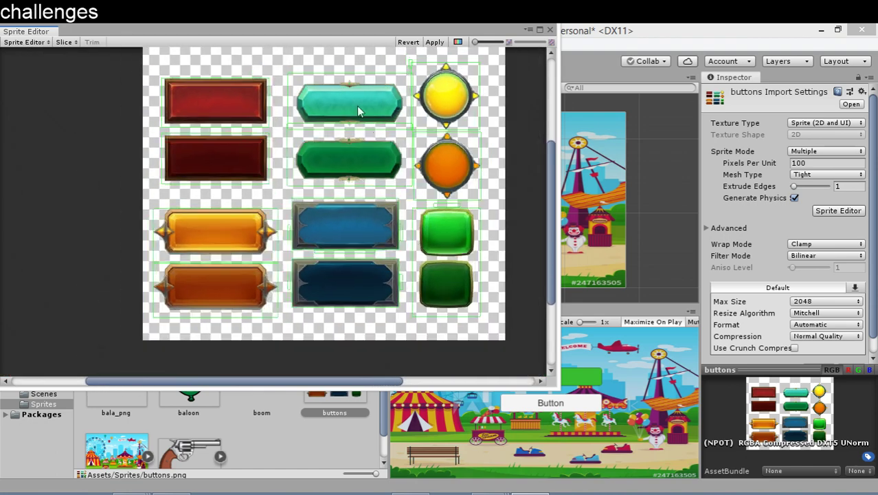
Check the top blue button sprite, apply the slicing, and close the Sprite Editor.
{"action": "left_click", "coordinate": [308, 234]}
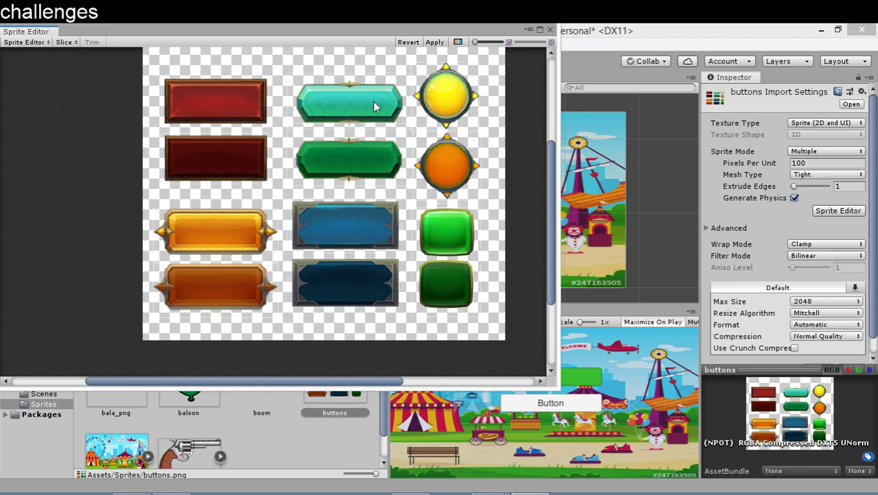
{"action": "scroll", "coordinate": [416, 120], "scroll_direction": "up", "scroll_amount": 1}
{"action": "scroll", "coordinate": [413, 129], "scroll_direction": "down", "scroll_amount": 1}
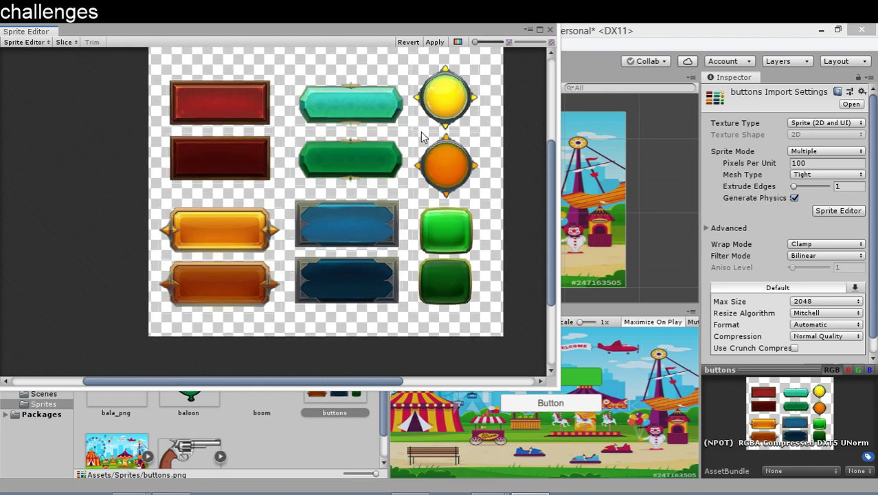
{"action": "middle_click_drag", "start_coordinate": [429, 118], "coordinate": [395, 151]}
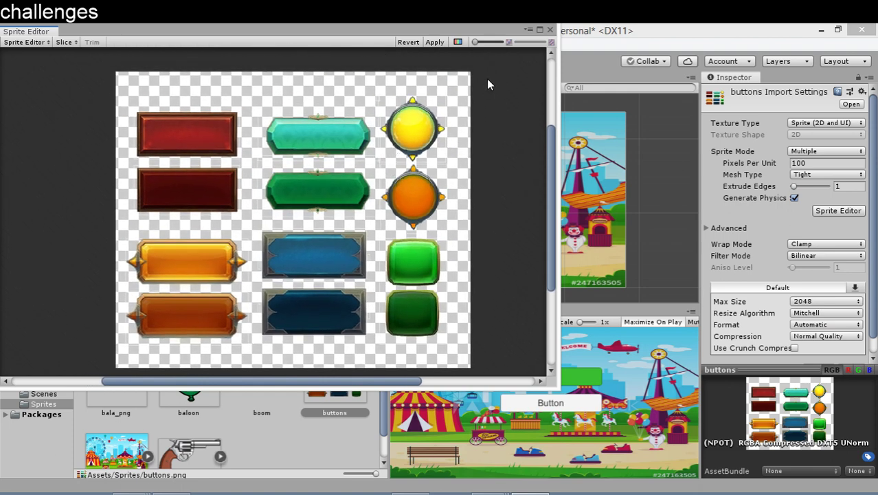
{"action": "left_click", "coordinate": [433, 43]}
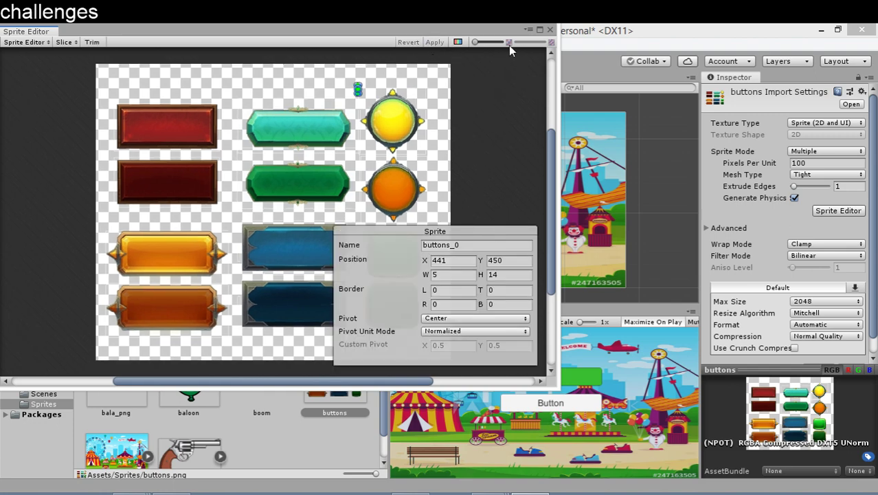
{"action": "left_click", "coordinate": [552, 32]}
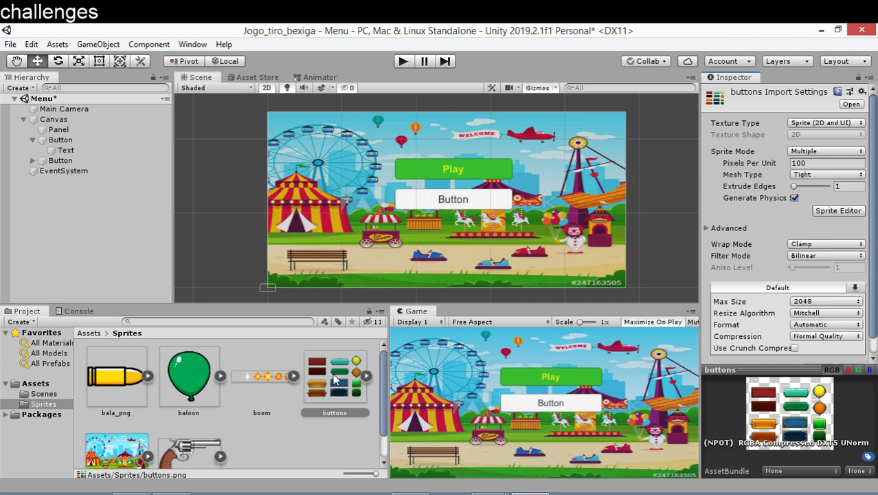
Expand the buttons asset and scroll through the sliced sprites buttons_0 to buttons_17.
{"action": "left_click", "coordinate": [365, 376]}
{"action": "scroll", "coordinate": [362, 376], "scroll_direction": "down", "scroll_amount": 3}
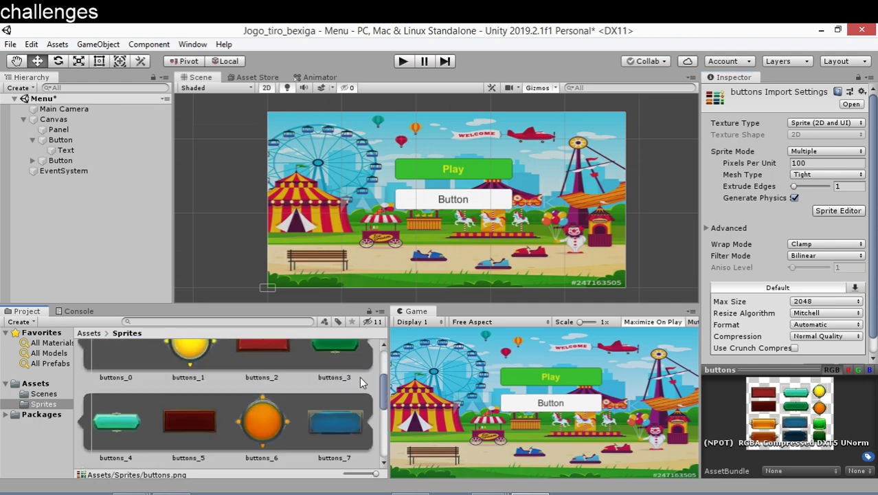
{"action": "scroll", "coordinate": [133, 378], "scroll_direction": "up", "scroll_amount": 1}
{"action": "scroll", "coordinate": [134, 391], "scroll_direction": "down", "scroll_amount": 3}
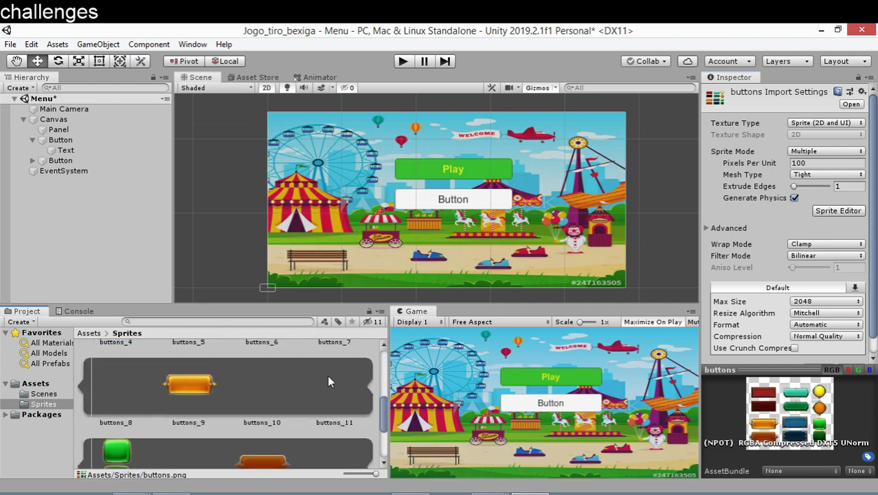
{"action": "scroll", "coordinate": [136, 404], "scroll_direction": "down", "scroll_amount": 2}
{"action": "scroll", "coordinate": [310, 428], "scroll_direction": "down", "scroll_amount": 2}
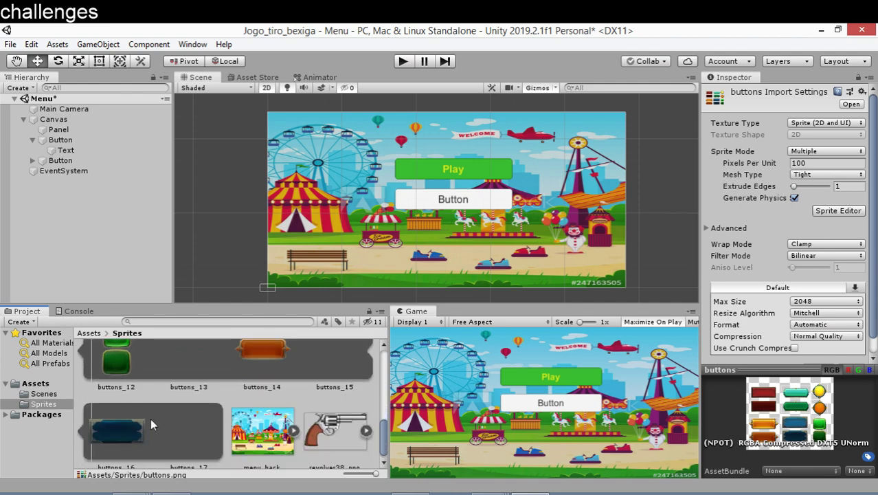
{"action": "scroll", "coordinate": [176, 410], "scroll_direction": "up", "scroll_amount": 3}
{"action": "scroll", "coordinate": [117, 407], "scroll_direction": "up", "scroll_amount": 2}
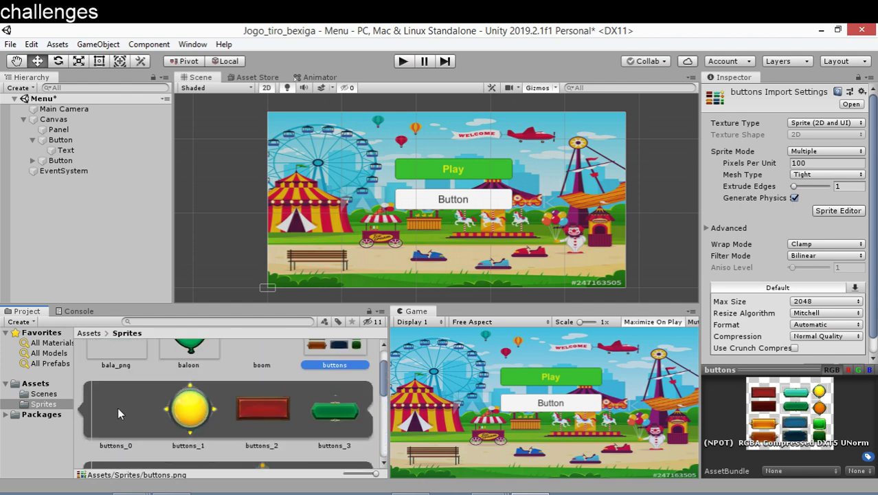
{"action": "scroll", "coordinate": [231, 400], "scroll_direction": "up", "scroll_amount": 1}
{"action": "scroll", "coordinate": [265, 418], "scroll_direction": "down", "scroll_amount": 1}
Assign the red buttons_2 sprite to the second button's Image Source Image.
{"action": "left_click", "coordinate": [62, 160]}
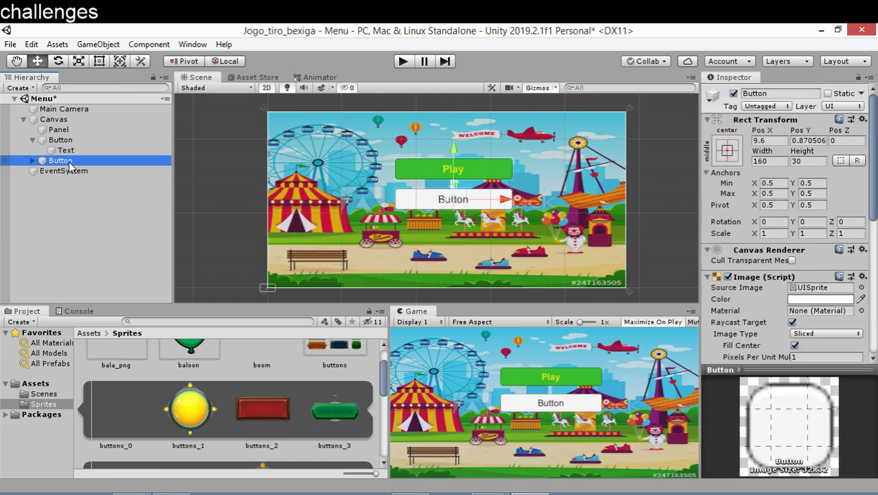
{"action": "scroll", "coordinate": [783, 272], "scroll_direction": "down", "scroll_amount": 5}
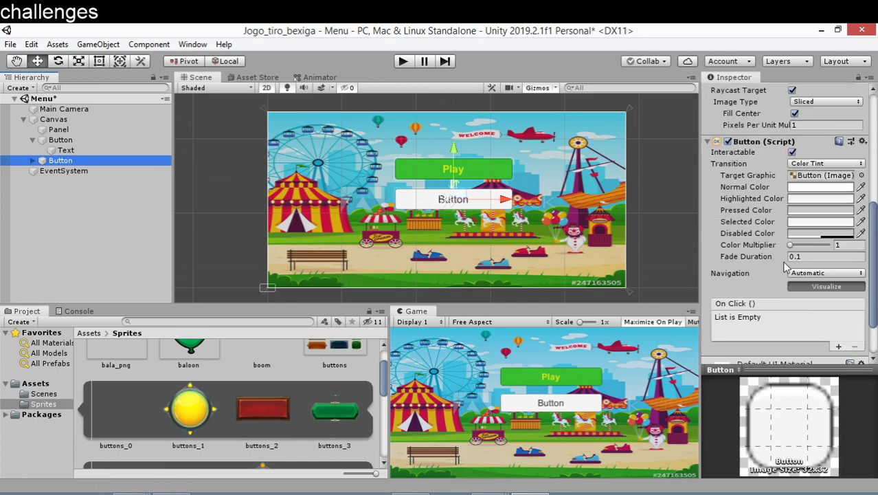
{"action": "scroll", "coordinate": [768, 148], "scroll_direction": "up", "scroll_amount": 5}
{"action": "scroll", "coordinate": [756, 251], "scroll_direction": "down", "scroll_amount": 2}
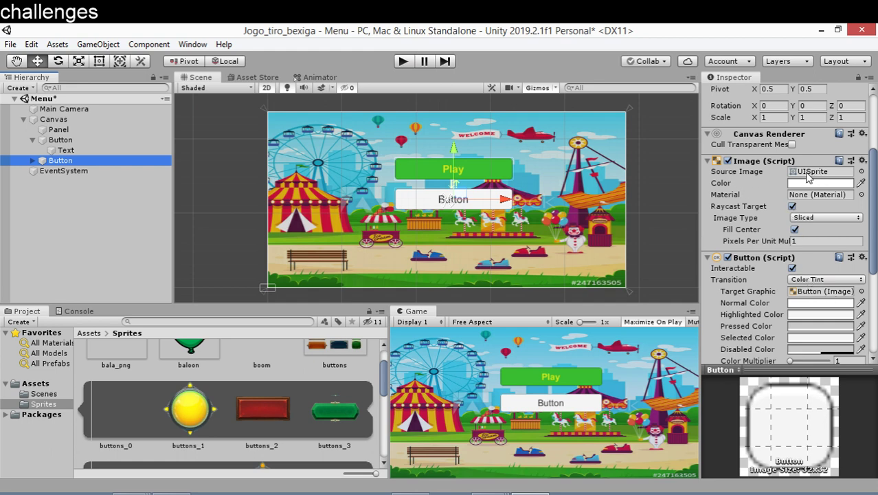
{"action": "left_click_drag", "start_coordinate": [259, 419], "coordinate": [425, 271]}
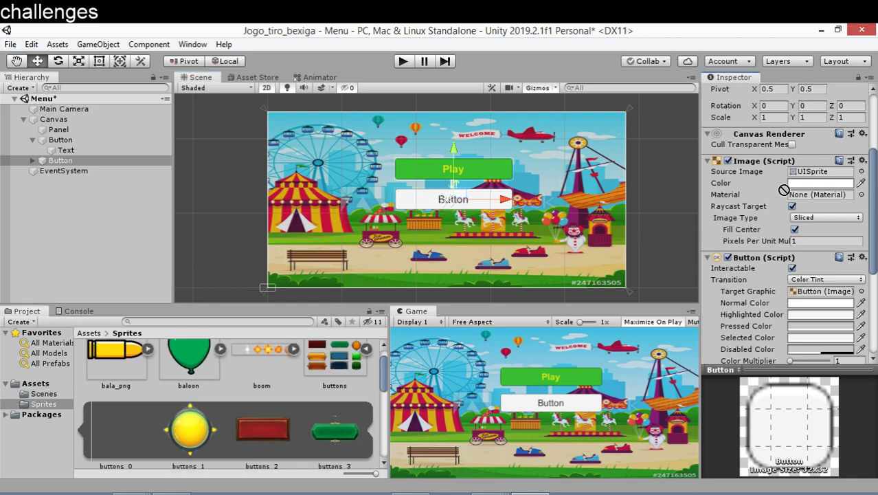
{"action": "left_click_drag", "start_coordinate": [426, 271], "coordinate": [801, 178]}
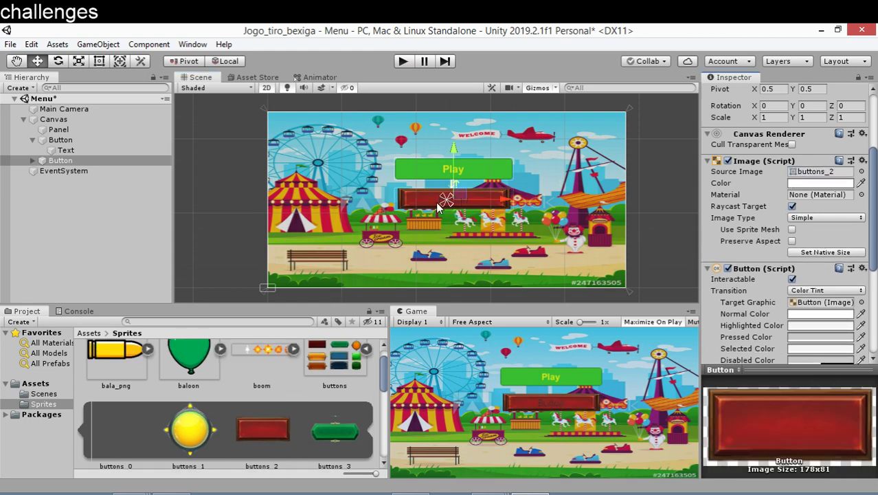
Set the second button's label text colour to near-white F6F2F2.
{"action": "left_click", "coordinate": [32, 160]}
{"action": "left_click", "coordinate": [65, 170]}
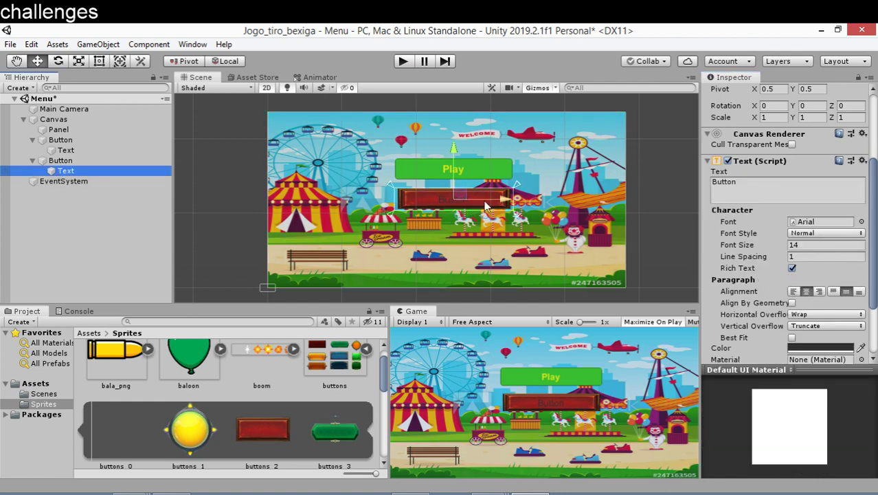
{"action": "scroll", "coordinate": [805, 325], "scroll_direction": "down", "scroll_amount": 3}
{"action": "left_click", "coordinate": [808, 269]}
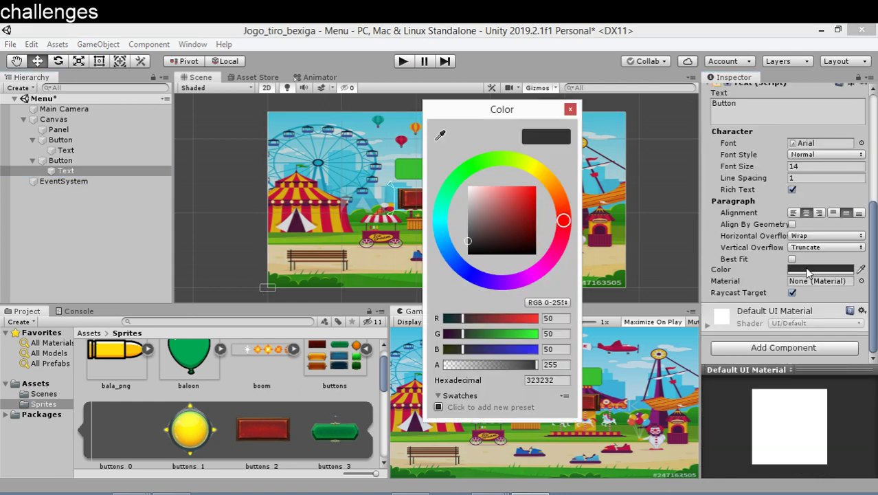
{"action": "left_click", "coordinate": [469, 189]}
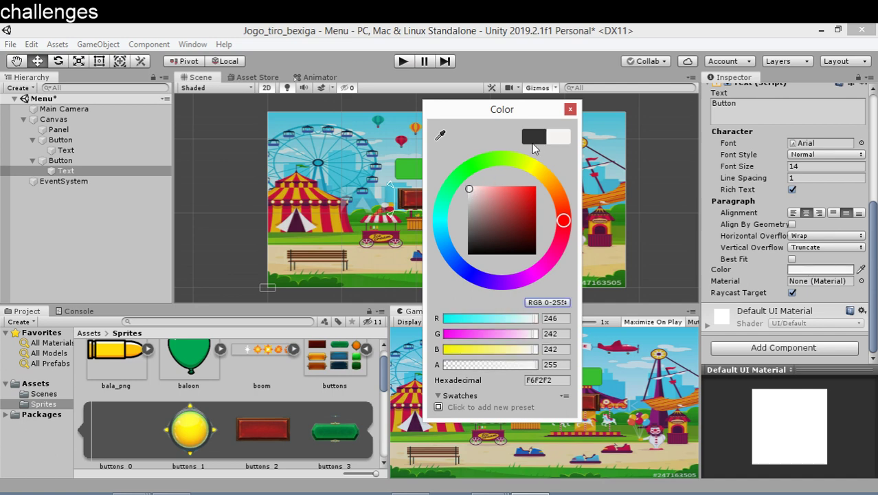
{"action": "left_click", "coordinate": [571, 110]}
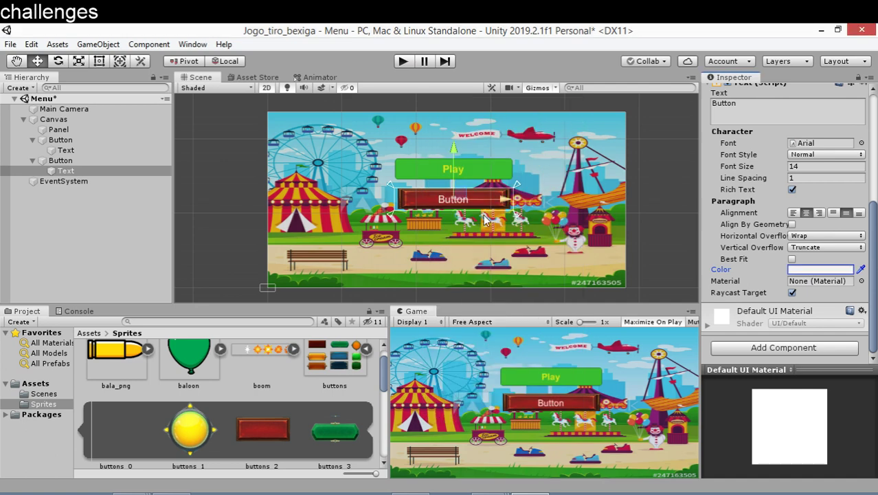
{"action": "scroll", "coordinate": [838, 234], "scroll_direction": "up", "scroll_amount": 5}
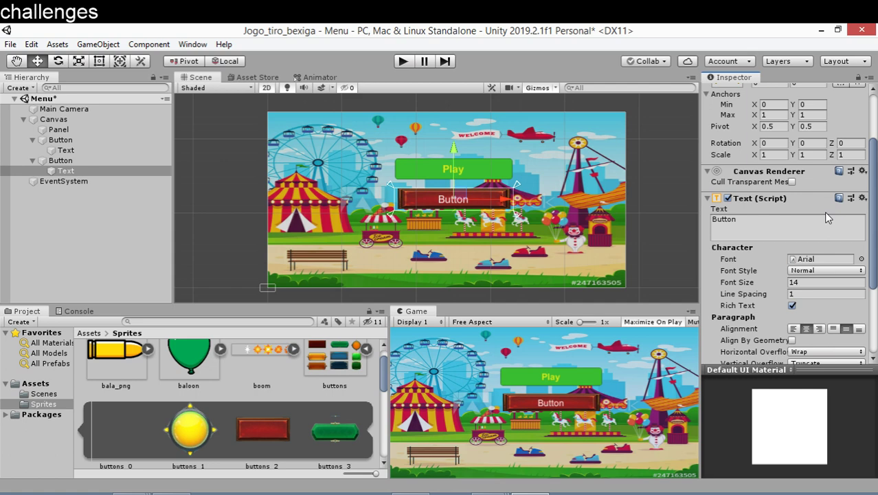
Make the label's font style Bold, then select the green Play button.
{"action": "left_click", "coordinate": [805, 270]}
{"action": "left_click", "coordinate": [809, 296]}
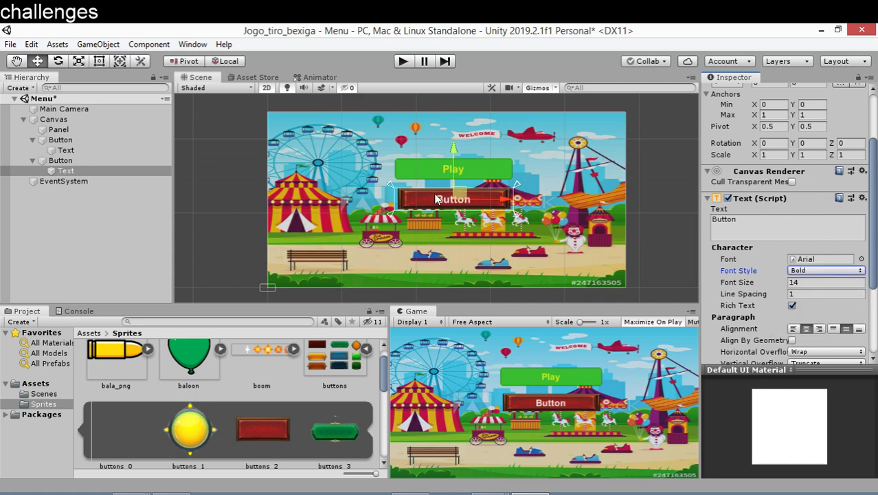
{"action": "left_click", "coordinate": [651, 210]}
{"action": "left_click", "coordinate": [485, 175]}
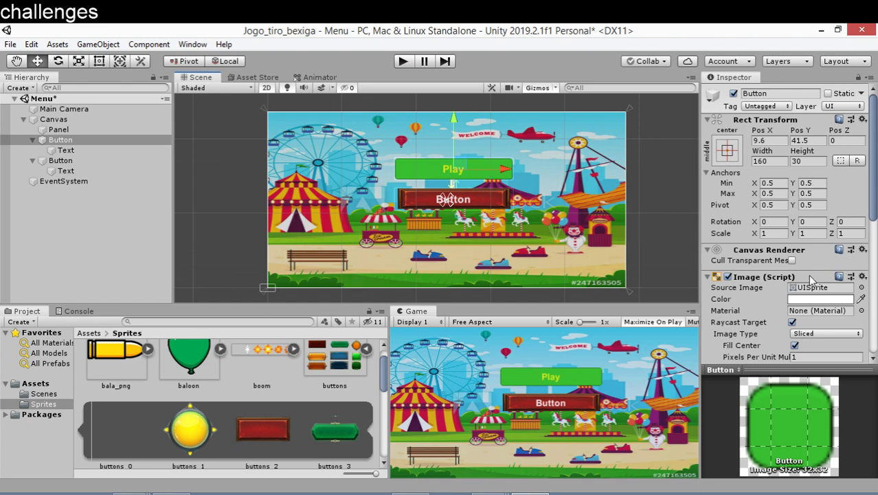
Collapse the sliced sprites back into the buttons asset and compare the red and Play buttons.
{"action": "left_click", "coordinate": [505, 205]}
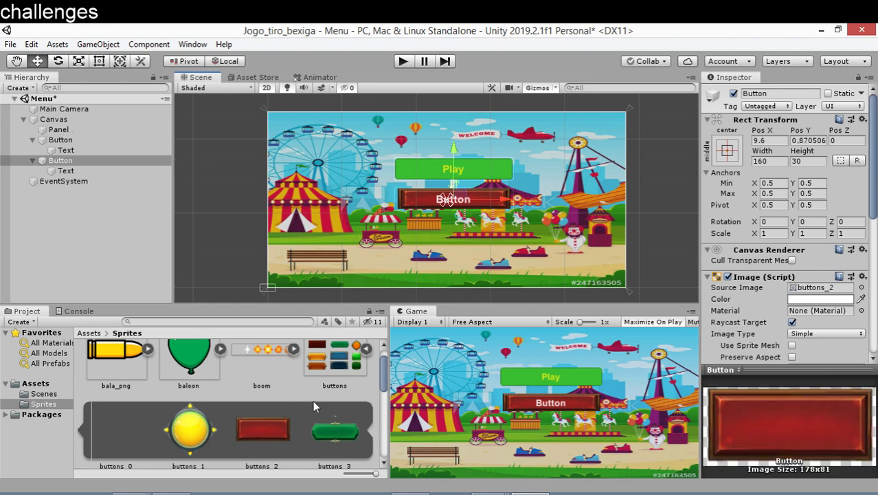
{"action": "scroll", "coordinate": [343, 388], "scroll_direction": "up", "scroll_amount": 1}
{"action": "left_click", "coordinate": [366, 376]}
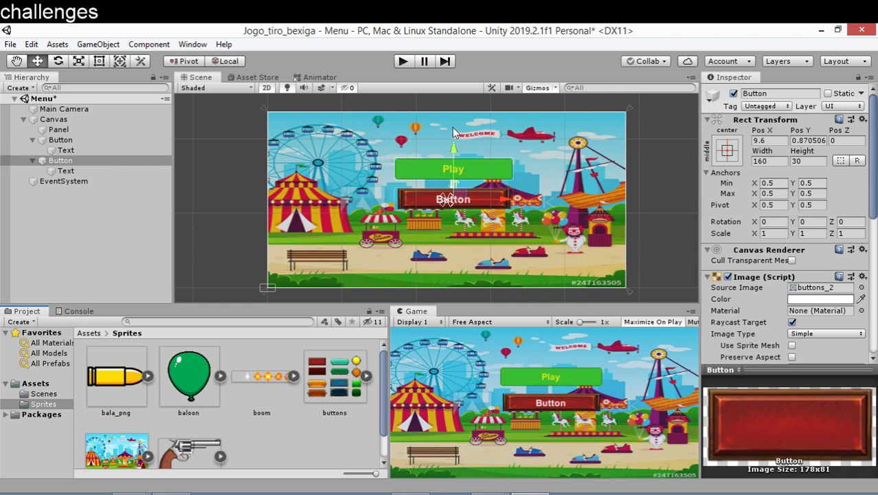
{"action": "left_click", "coordinate": [61, 140]}
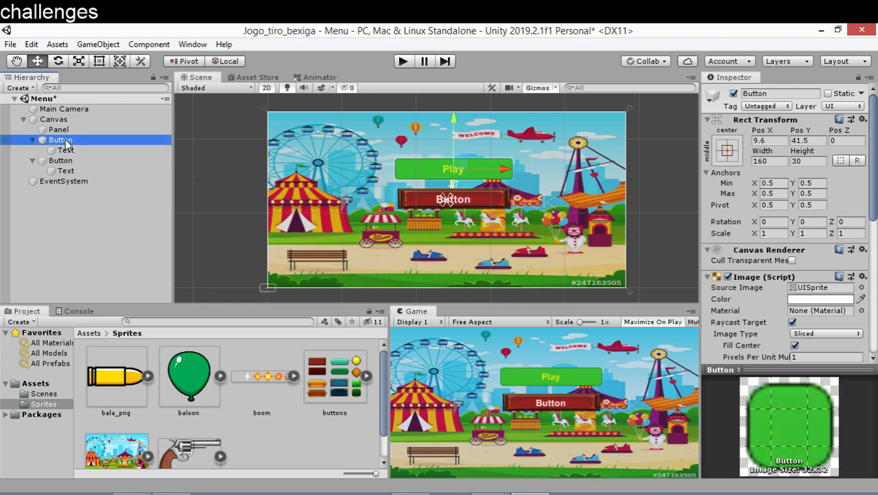
Rename the first Button to Button_play and the second to Button_Options.
{"action": "left_click", "coordinate": [69, 160]}
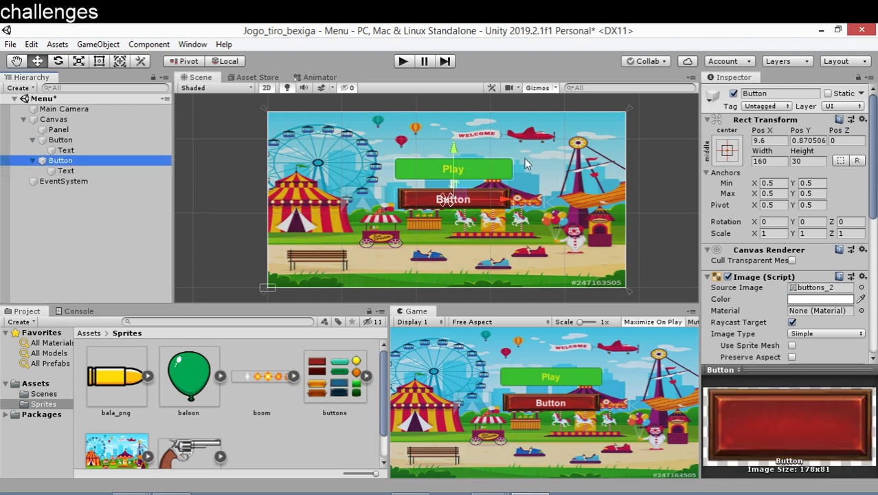
{"action": "left_click", "coordinate": [94, 140]}
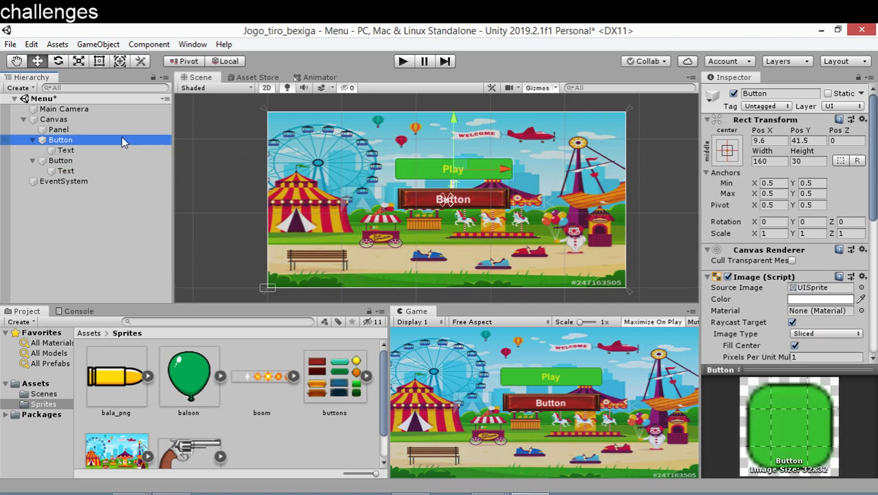
{"action": "left_click", "coordinate": [81, 140]}
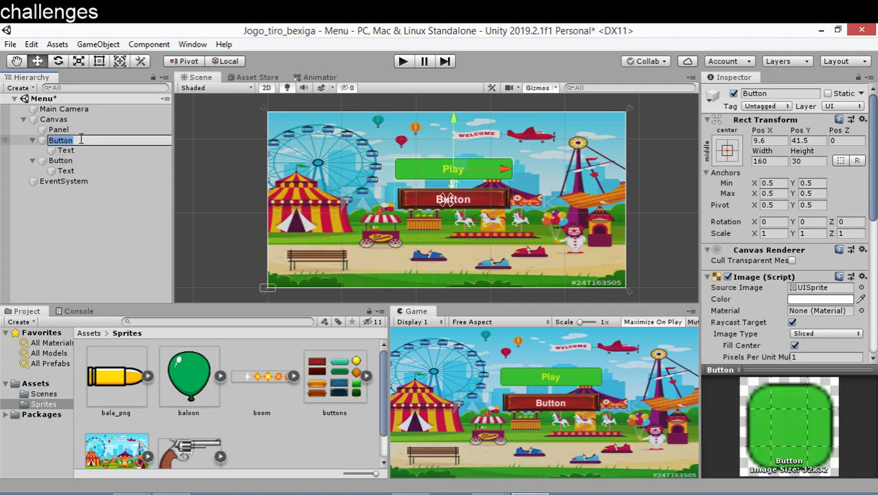
{"action": "left_click", "coordinate": [80, 139]}
{"action": "type", "text": "_play"}
{"action": "key", "text": "Return"}
{"action": "left_click", "coordinate": [79, 162]}
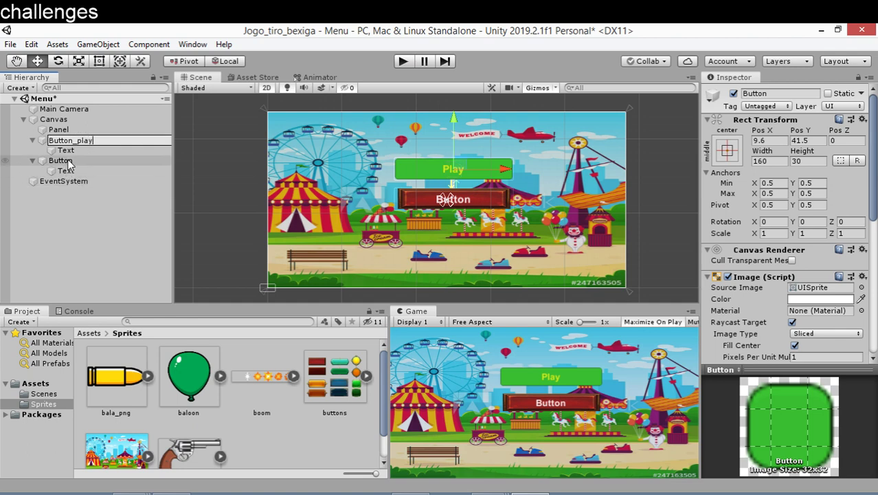
{"action": "left_click", "coordinate": [81, 163]}
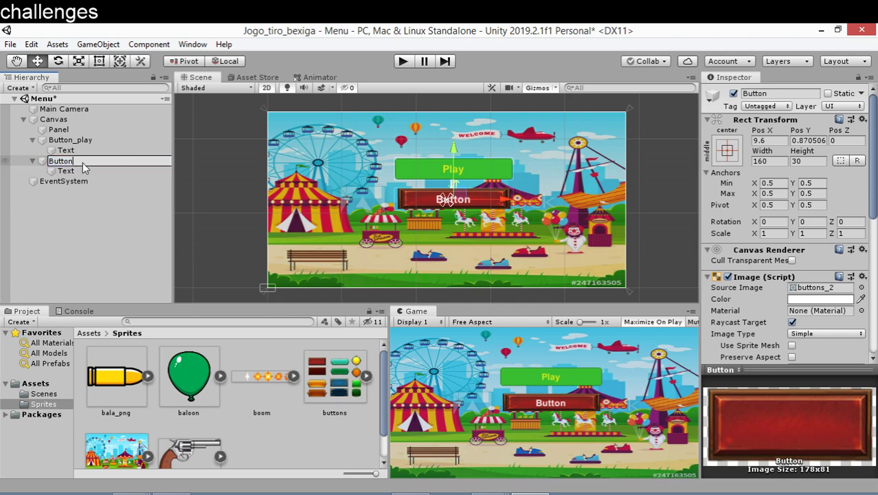
{"action": "type", "text": "_"}
{"action": "type", "text": "Options"}
Change the Button_Options label text from Button to 'Options'.
{"action": "left_click", "coordinate": [124, 210]}
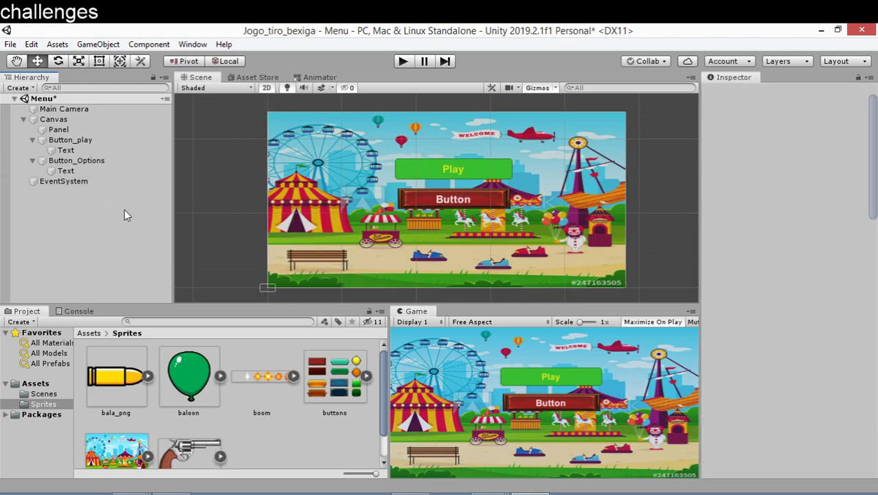
{"action": "left_click", "coordinate": [71, 171]}
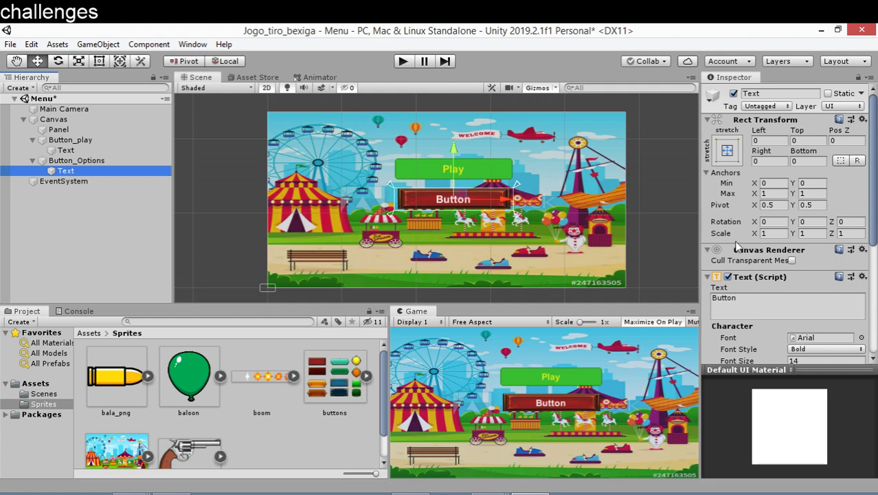
{"action": "left_click", "coordinate": [745, 297]}
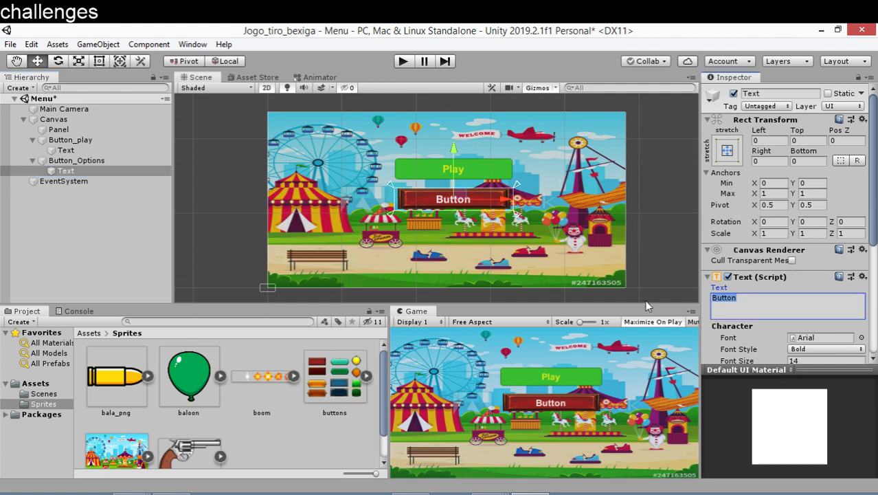
{"action": "type", "text": "Options"}
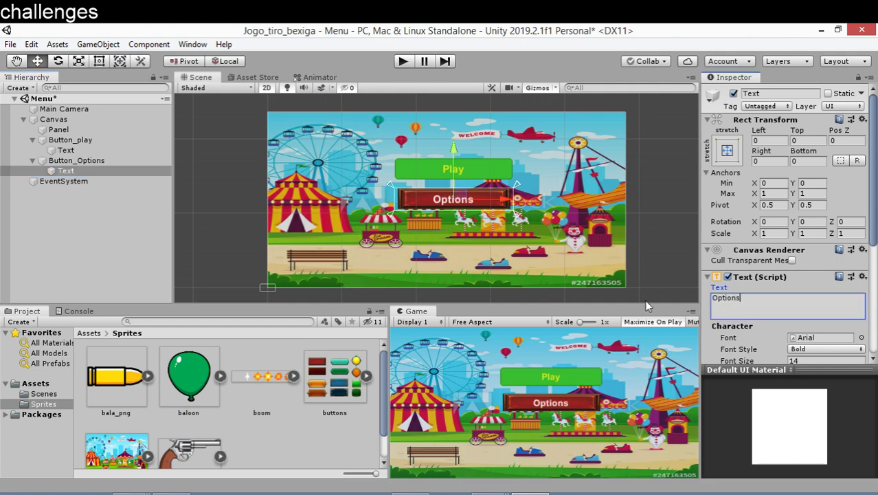
{"action": "left_click", "coordinate": [110, 231]}
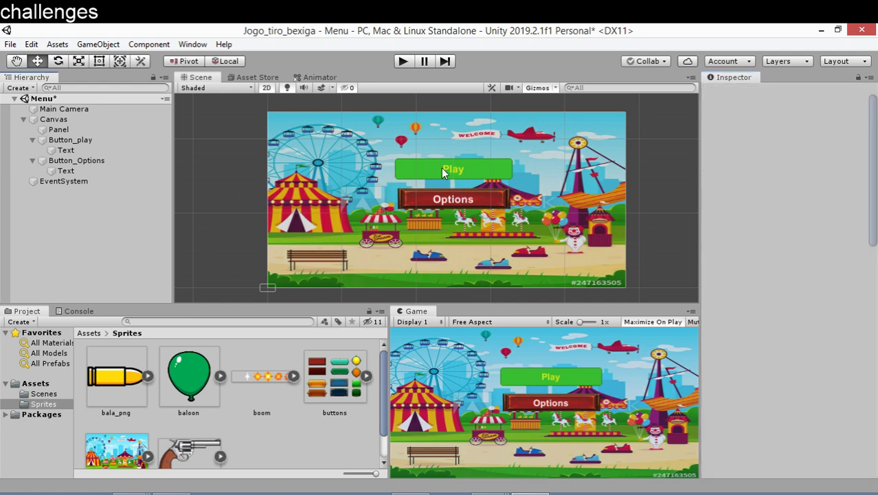
{"action": "left_click", "coordinate": [80, 141]}
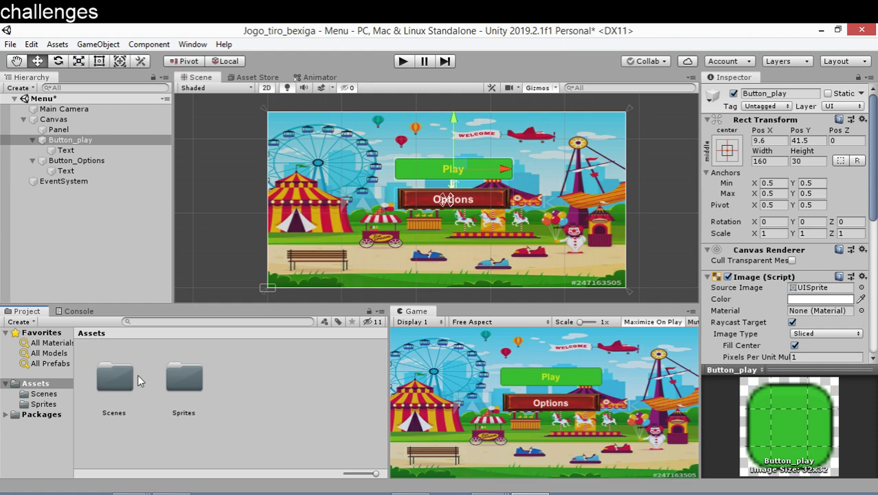
Create a new scene named Menu_Options in the Scenes folder.
{"action": "double_click", "coordinate": [125, 383]}
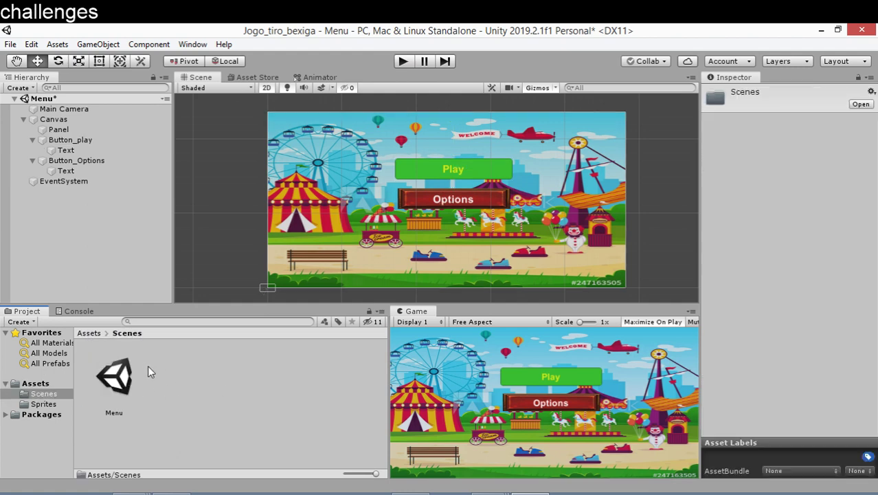
{"action": "right_click", "coordinate": [168, 379]}
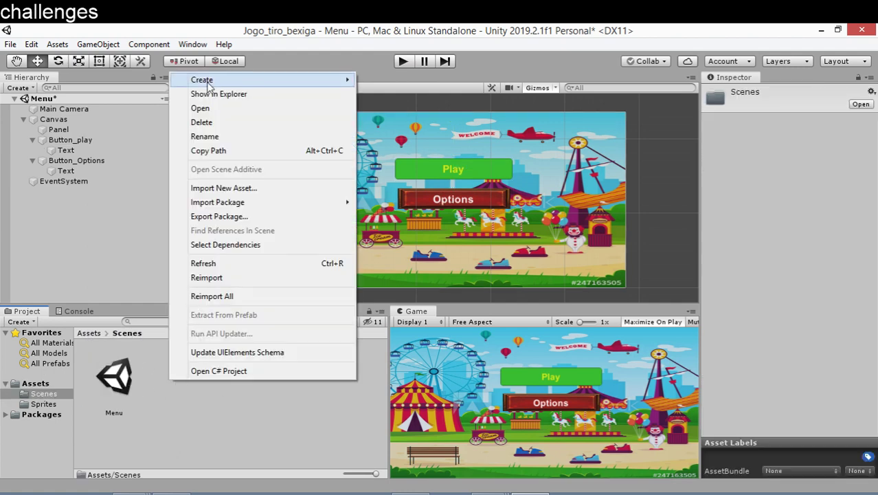
{"action": "mouse_move", "coordinate": [273, 85]}
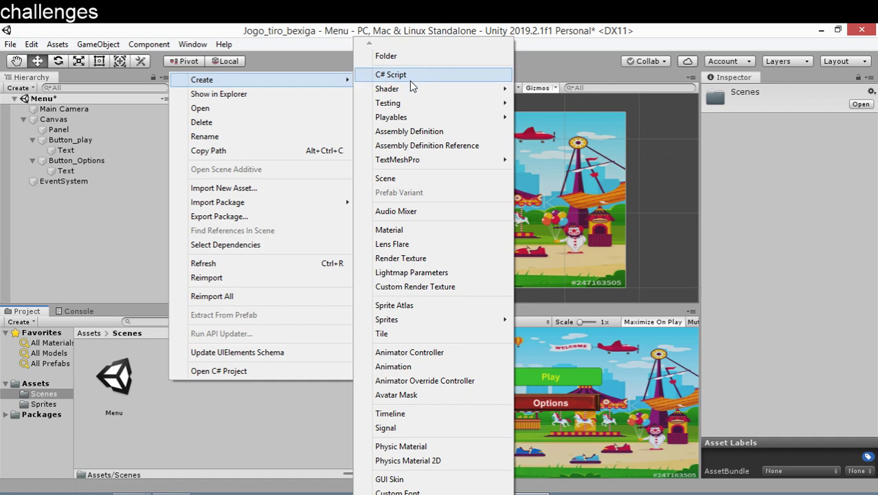
{"action": "left_click", "coordinate": [385, 180]}
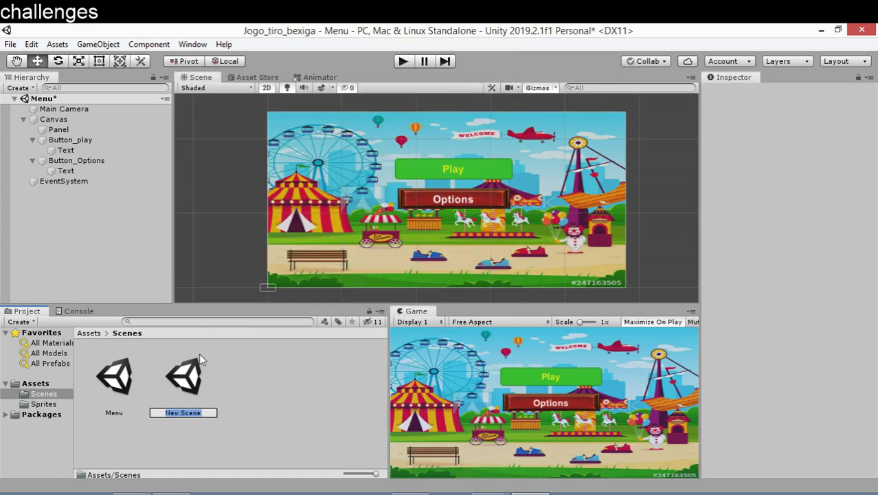
{"action": "type", "text": "Menu"}
{"action": "type", "text": "_"}
{"action": "type", "text": "Optio"}
{"action": "type", "text": "ns"}
{"action": "key", "text": "Return"}
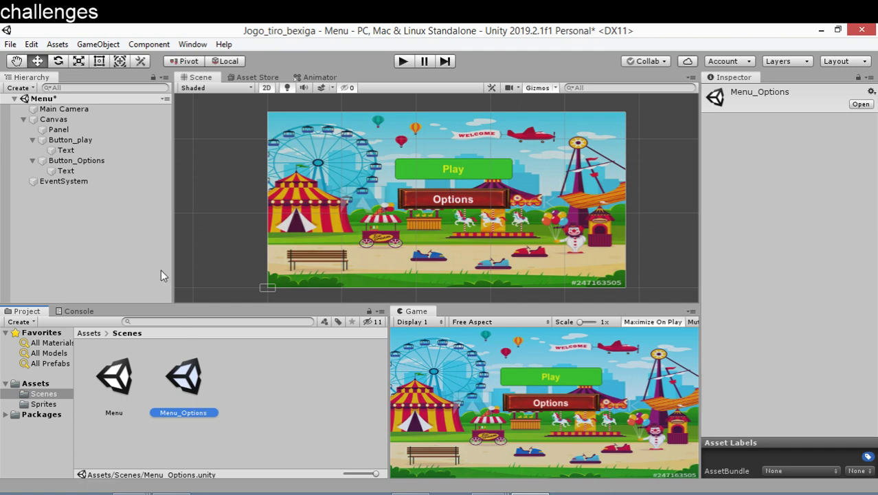
Save the Menu scene's changes and open the empty Menu_Options scene.
{"action": "double_click", "coordinate": [193, 366]}
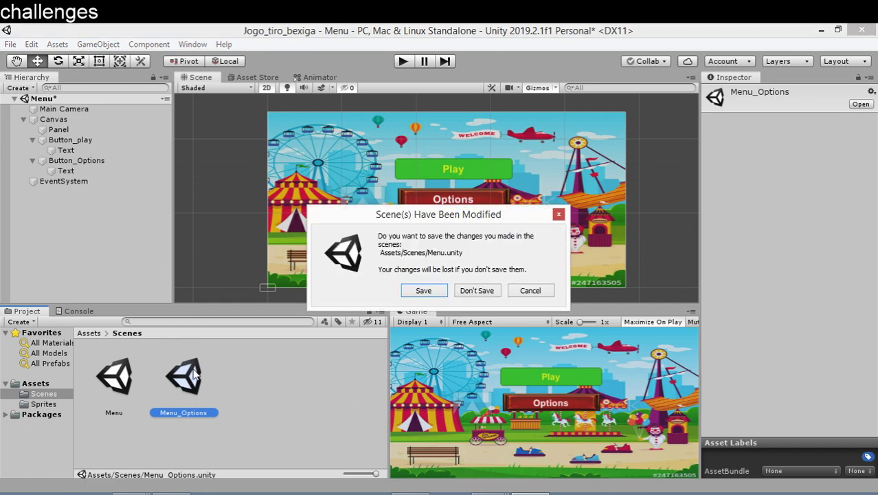
{"action": "left_click", "coordinate": [425, 290]}
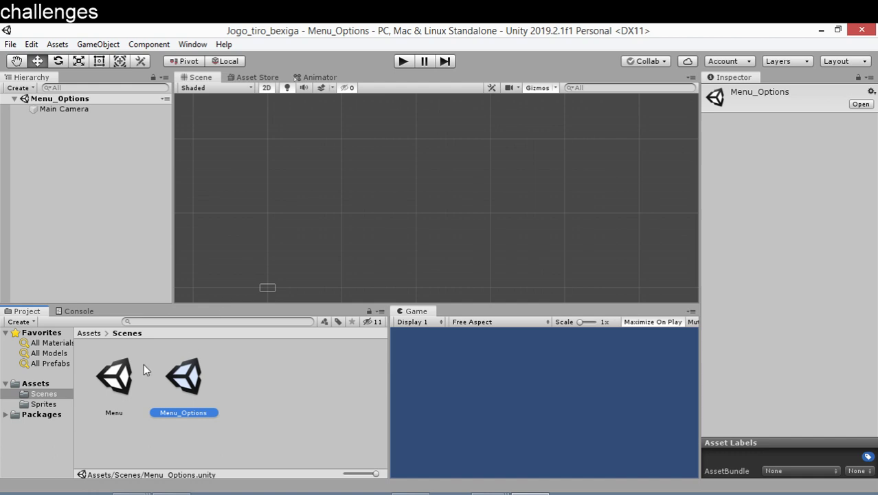
{"action": "left_click", "coordinate": [112, 366]}
{"action": "double_click", "coordinate": [112, 364]}
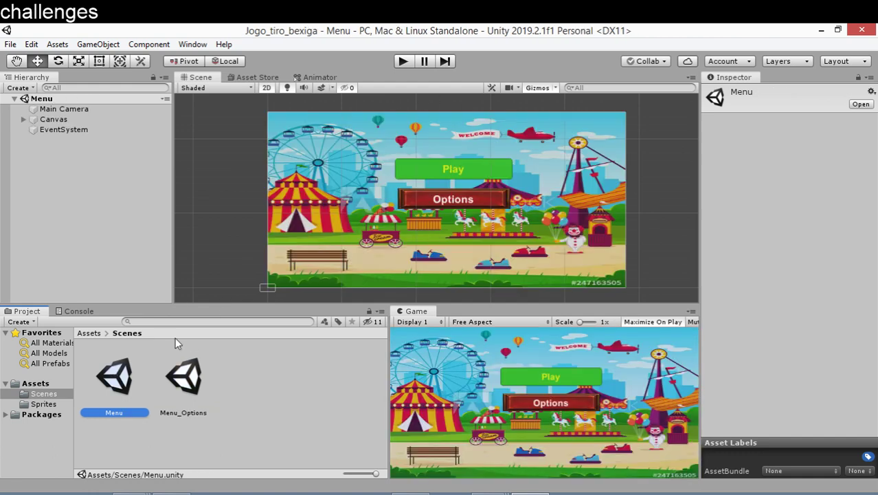
{"action": "left_click", "coordinate": [182, 369]}
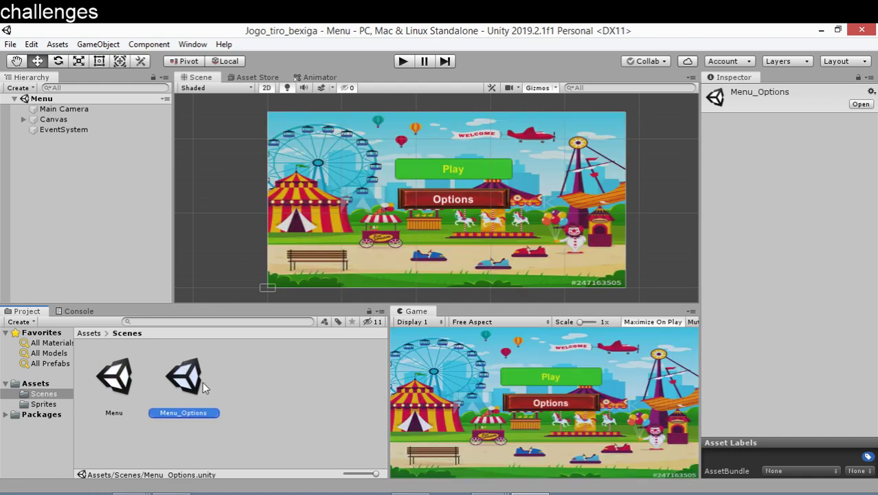
{"action": "double_click", "coordinate": [202, 382]}
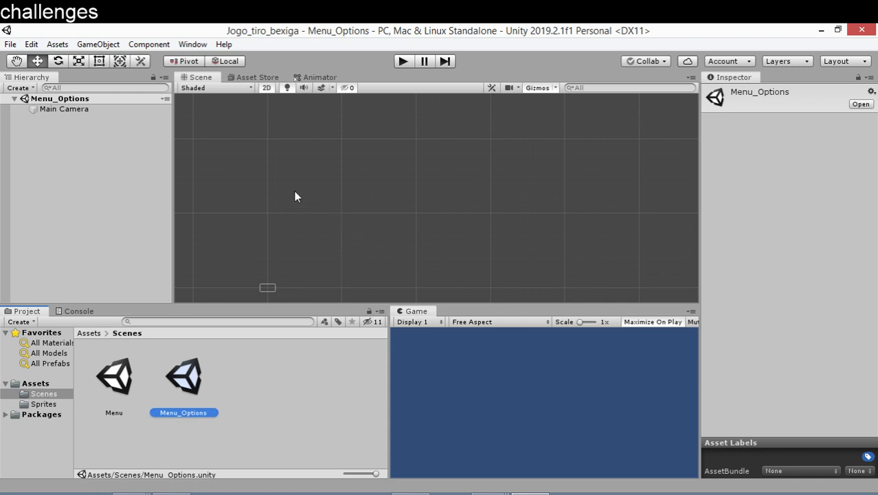
Add a UI Panel, with its Canvas, to Menu_Options and browse to the Sprites folder.
{"action": "left_click", "coordinate": [97, 43]}
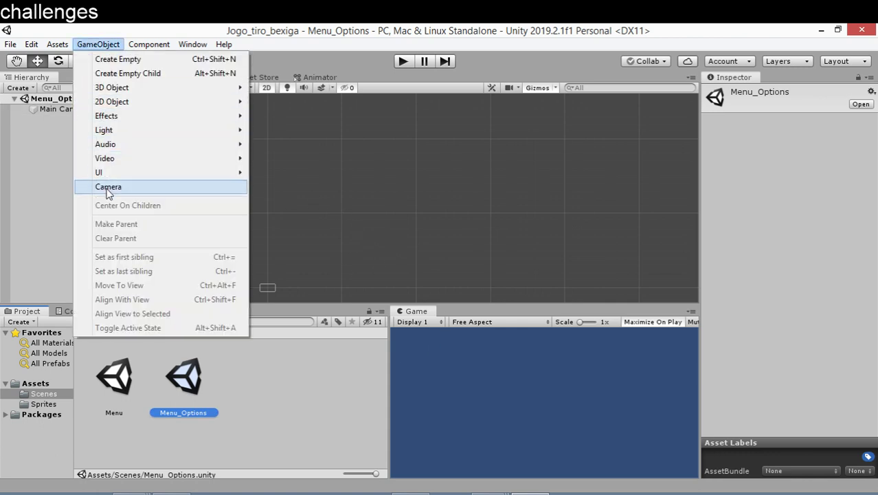
{"action": "mouse_move", "coordinate": [110, 172]}
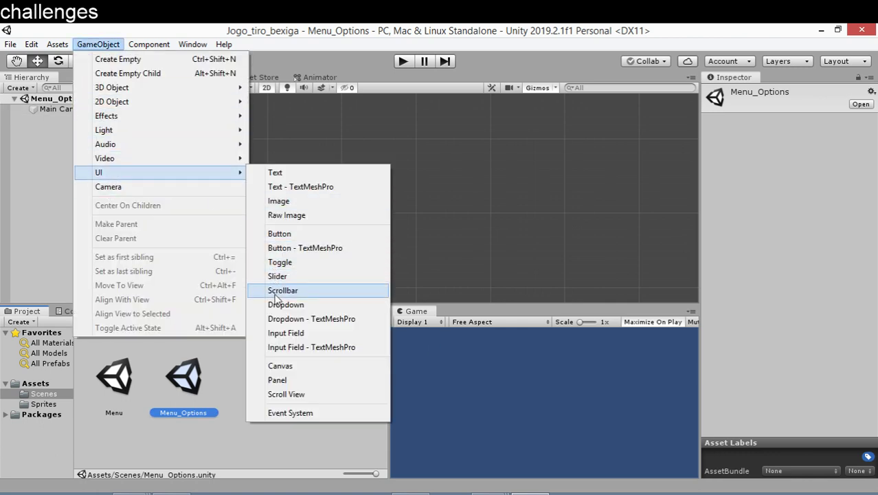
{"action": "left_click", "coordinate": [279, 380]}
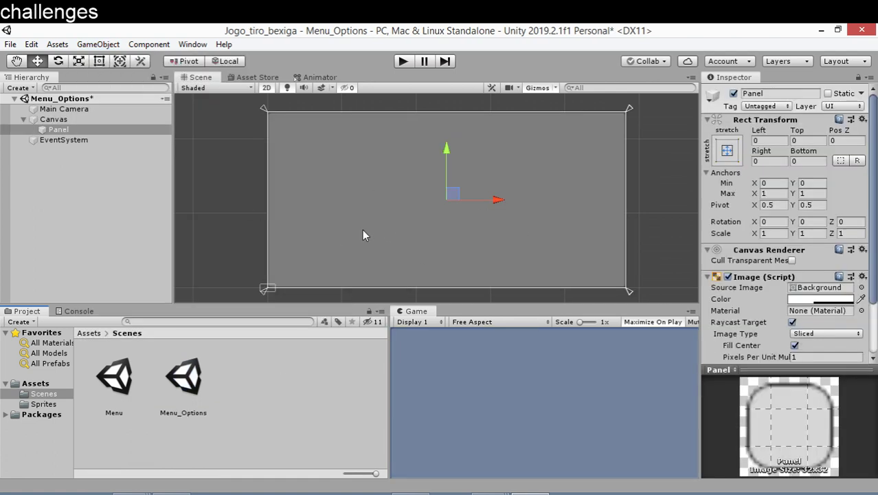
{"action": "left_click", "coordinate": [89, 332]}
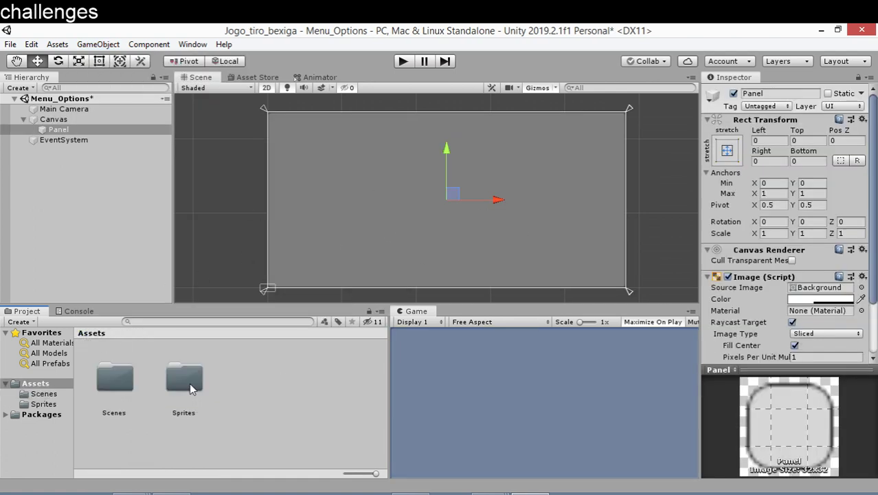
{"action": "double_click", "coordinate": [189, 383]}
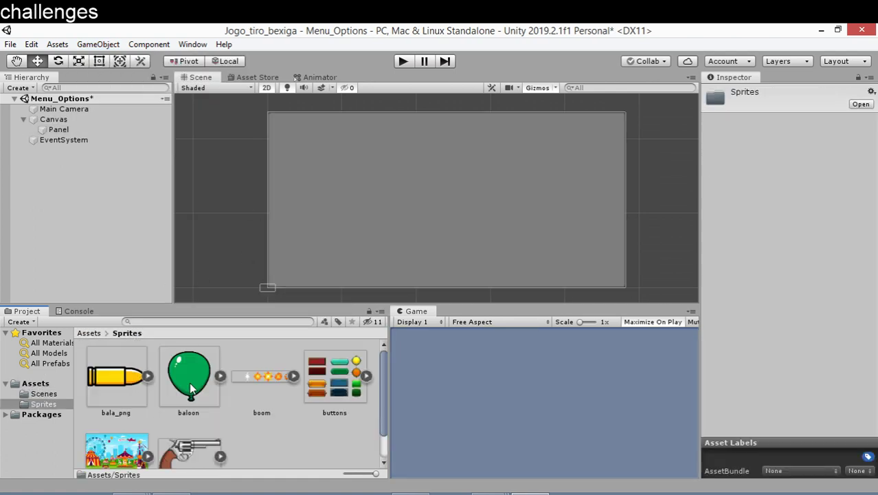
Set the Panel's Source Image to menu_back and raise its colour Alpha for more opacity.
{"action": "left_click", "coordinate": [62, 129]}
{"action": "scroll", "coordinate": [135, 450], "scroll_direction": "down", "scroll_amount": 2}
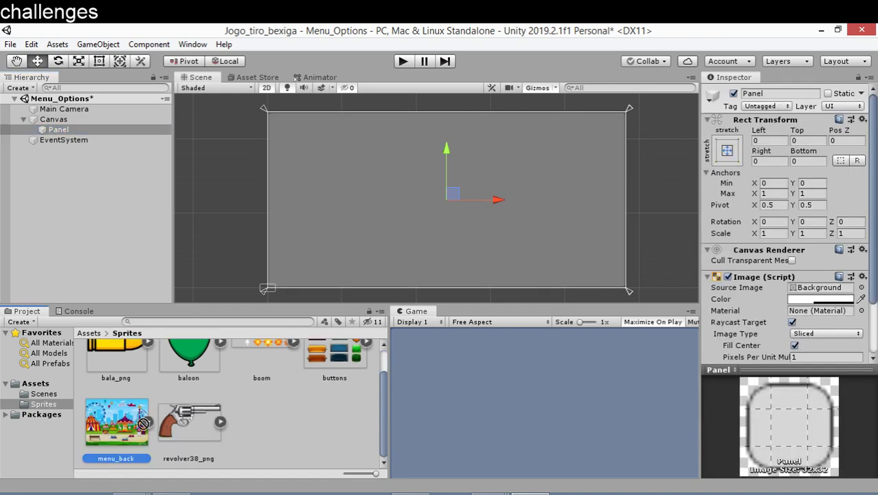
{"action": "left_click_drag", "start_coordinate": [697, 281], "coordinate": [816, 288]}
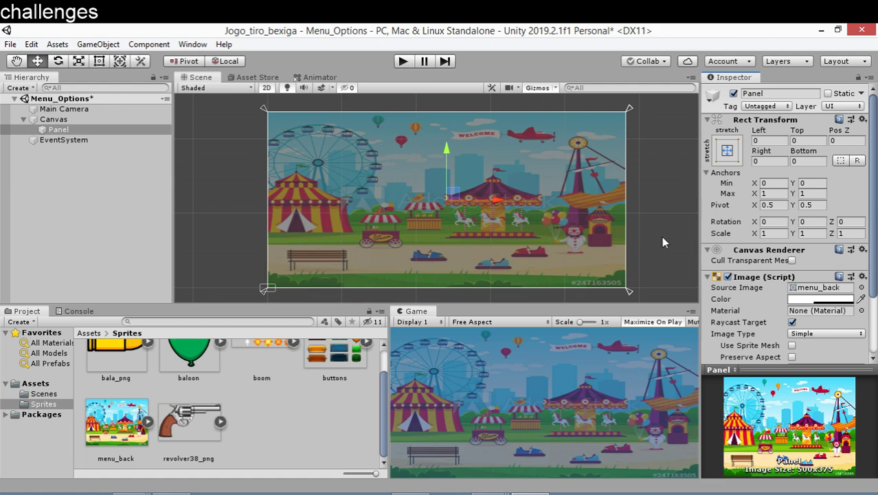
{"action": "scroll", "coordinate": [827, 302], "scroll_direction": "down", "scroll_amount": 3}
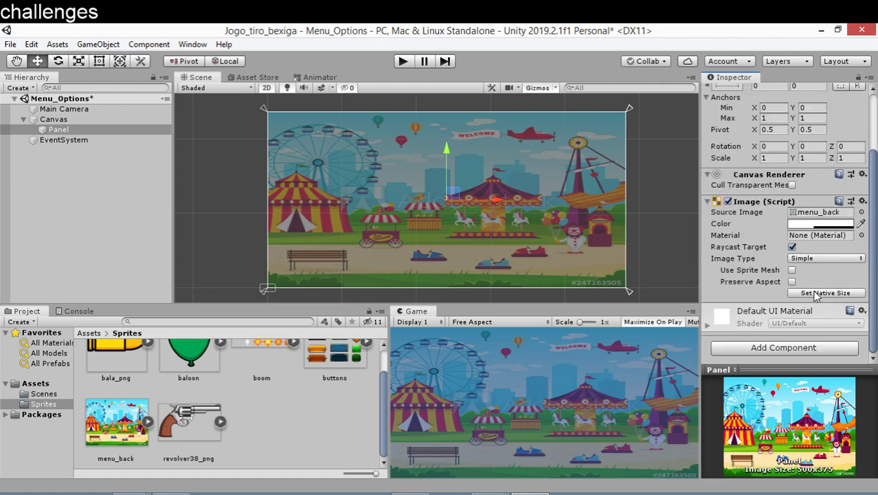
{"action": "left_click", "coordinate": [800, 225]}
{"action": "mouse_move", "coordinate": [483, 365]}
{"action": "left_mouse_down"}
{"action": "mouse_move", "coordinate": [496, 365]}
{"action": "mouse_move", "coordinate": [501, 376]}
{"action": "left_mouse_up"}
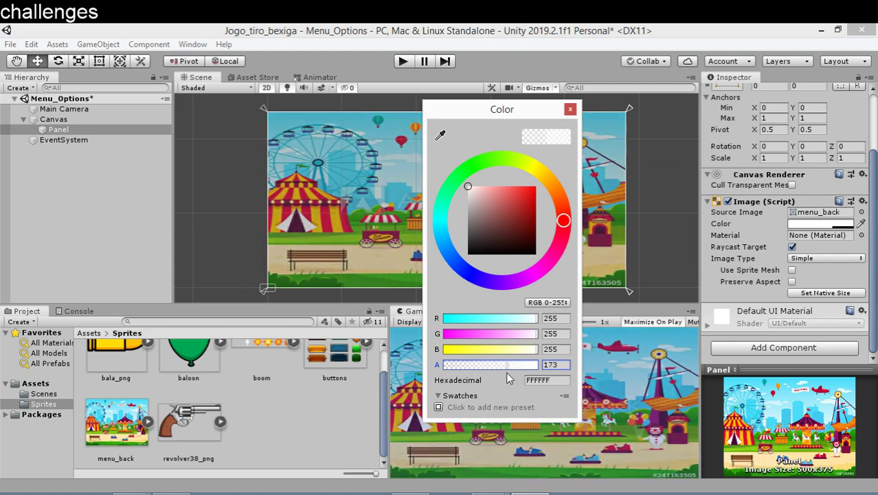
{"action": "left_click", "coordinate": [569, 110]}
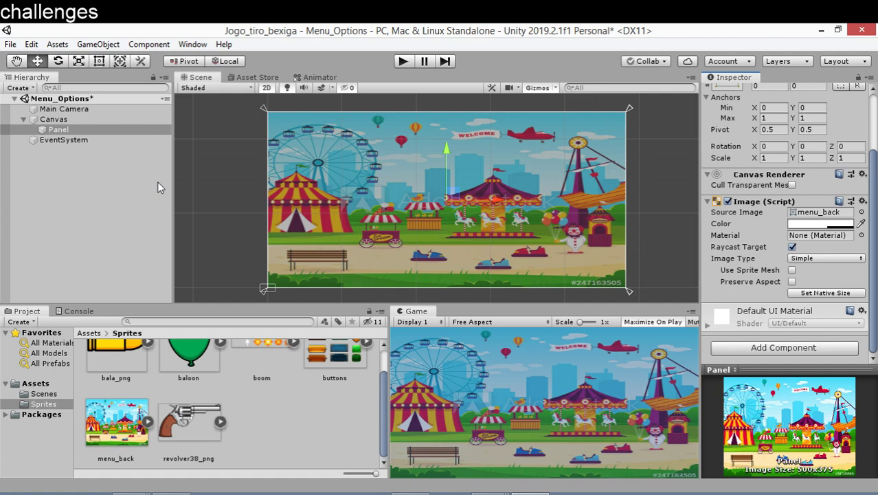
Add a UI Button and position it near the top centre of the carnival background.
{"action": "left_click", "coordinate": [91, 46]}
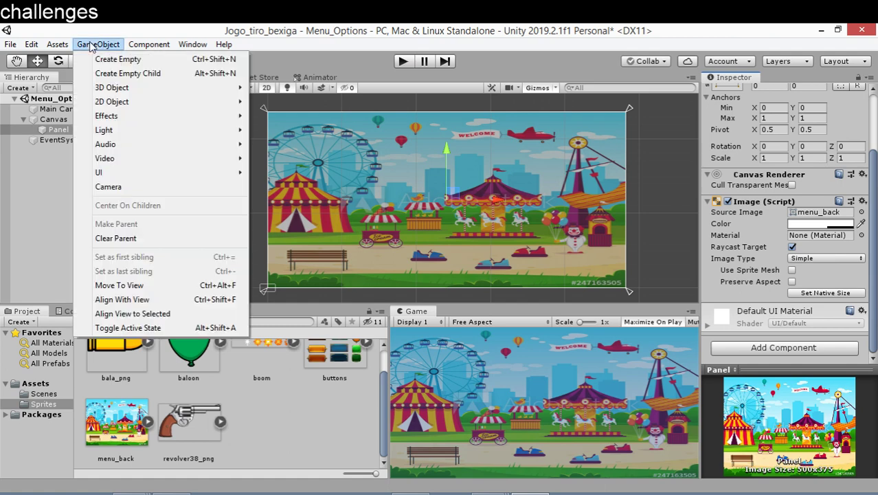
{"action": "mouse_move", "coordinate": [103, 173]}
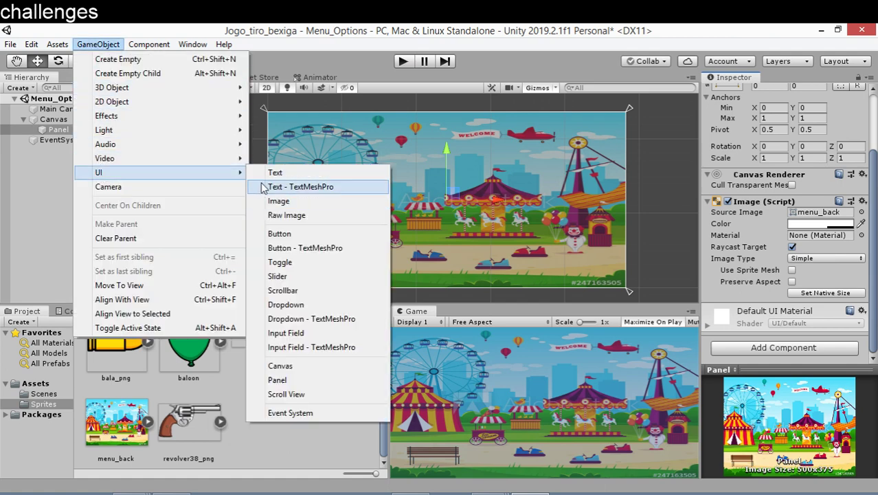
{"action": "left_click", "coordinate": [297, 234]}
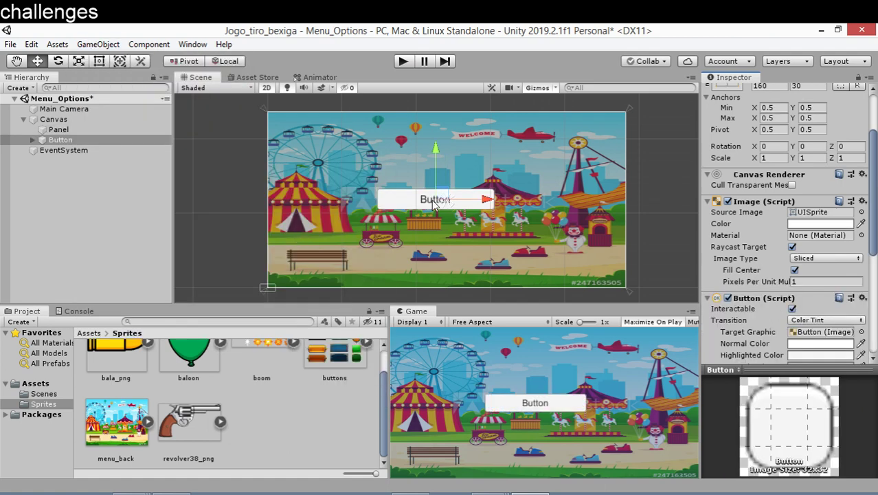
{"action": "left_click_drag", "start_coordinate": [433, 204], "coordinate": [434, 166]}
{"action": "left_click_drag", "start_coordinate": [491, 165], "coordinate": [509, 163]}
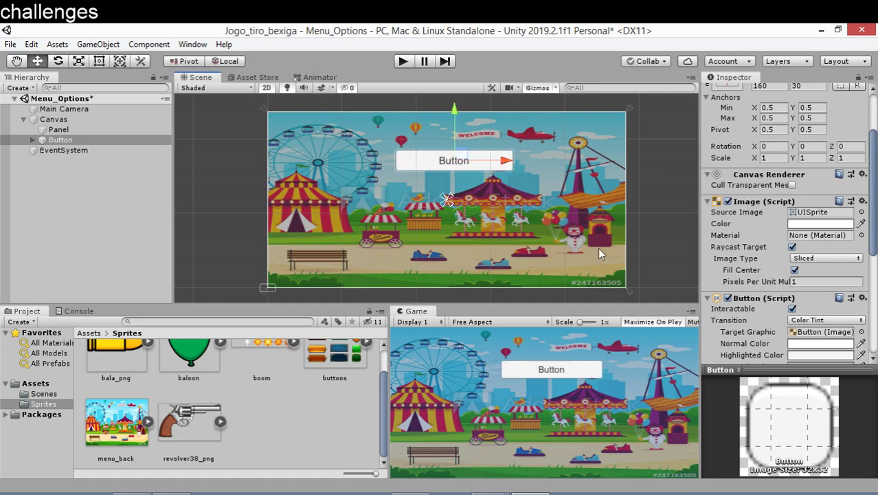
Change the button's label text to 'Easy' and rename the object Button_easy.
{"action": "left_click", "coordinate": [74, 141]}
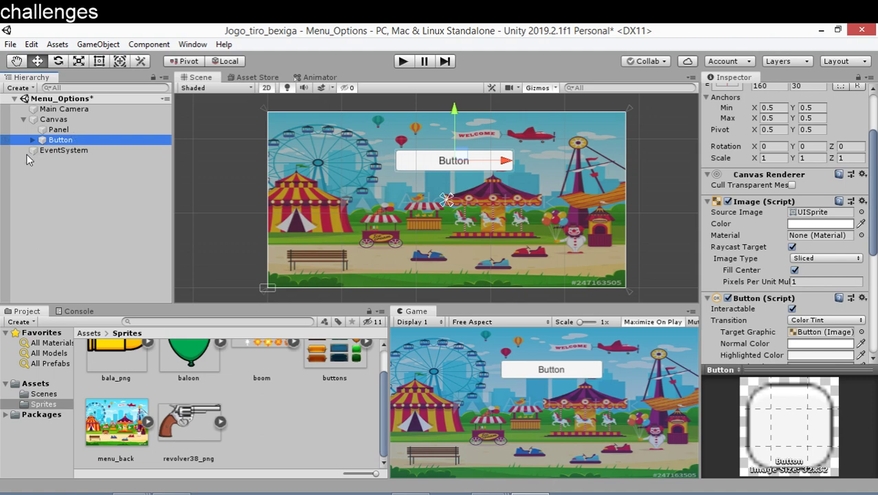
{"action": "left_click", "coordinate": [33, 139]}
{"action": "left_click", "coordinate": [66, 150]}
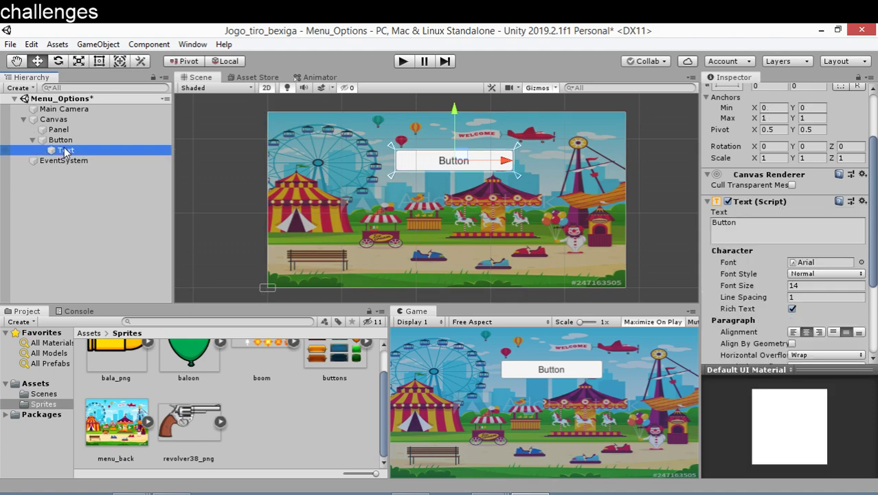
{"action": "left_click", "coordinate": [739, 227]}
{"action": "type", "text": "Ea"}
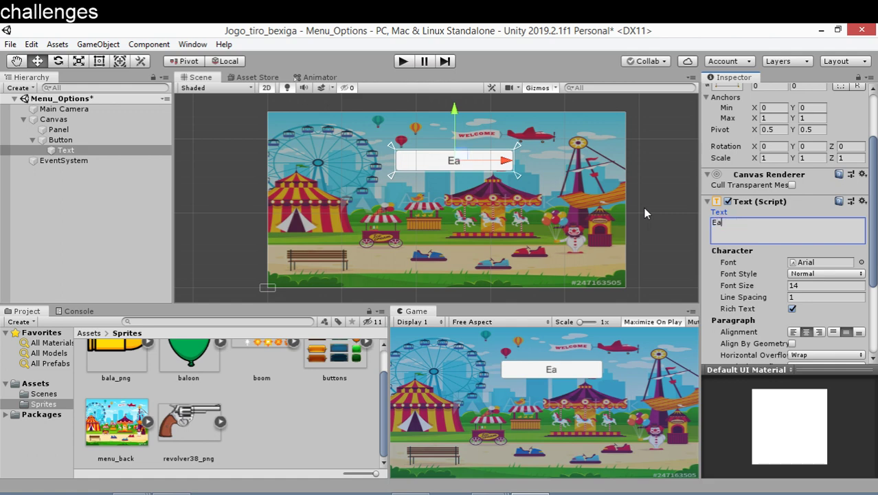
{"action": "type", "text": "sy"}
{"action": "left_click", "coordinate": [61, 139]}
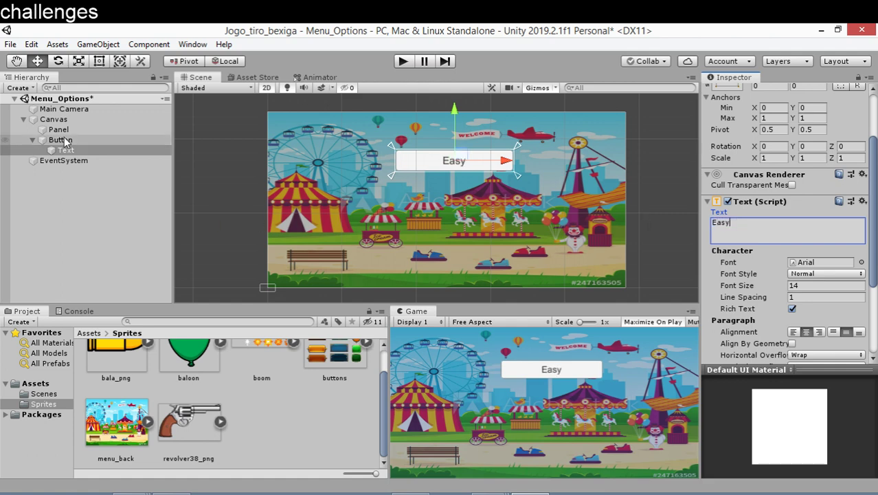
{"action": "left_click", "coordinate": [61, 140]}
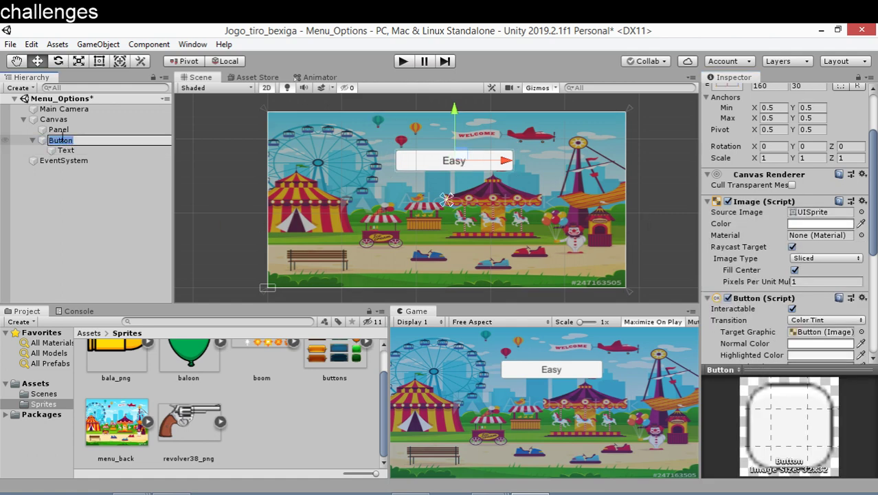
{"action": "key", "text": "End"}
{"action": "type", "text": "asy"}
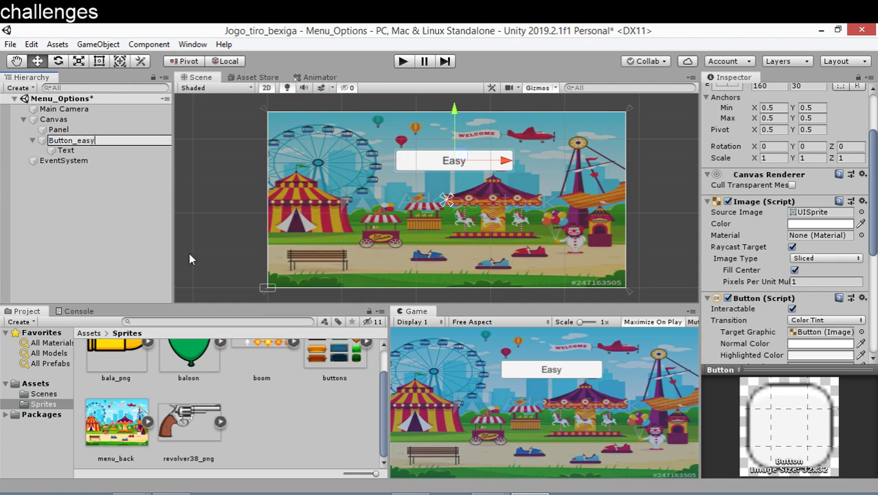
{"action": "left_click", "coordinate": [86, 232]}
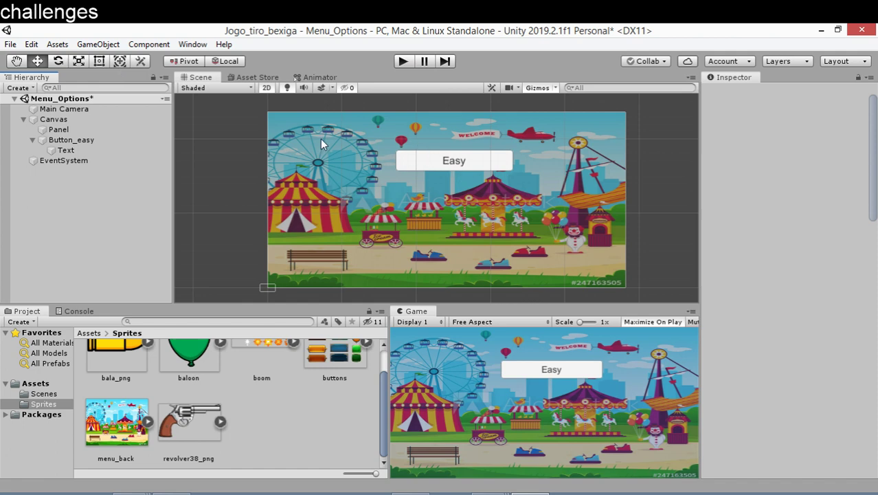
Add a second UI Button and line it up under the Easy button.
{"action": "left_click", "coordinate": [117, 46]}
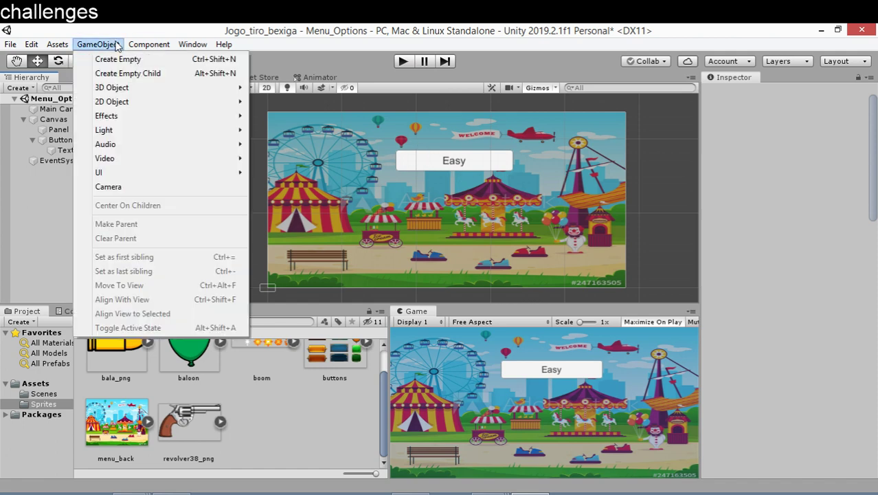
{"action": "mouse_move", "coordinate": [125, 173]}
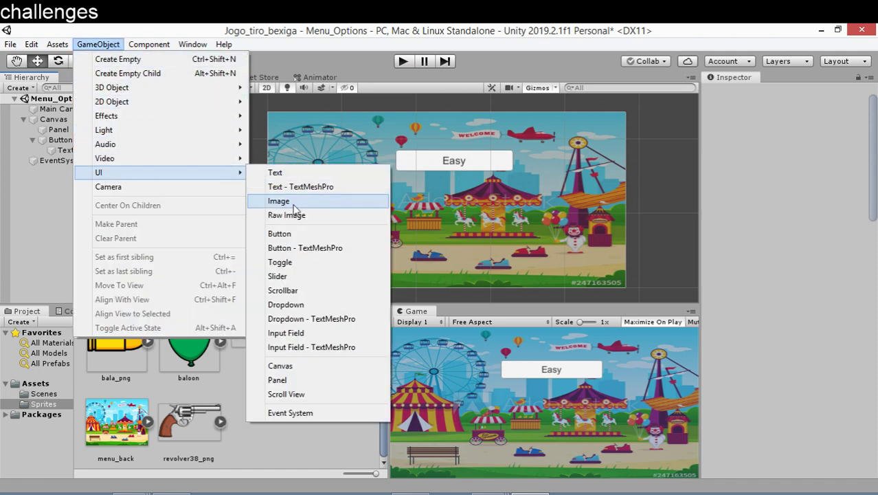
{"action": "left_click", "coordinate": [275, 234]}
{"action": "left_click_drag", "start_coordinate": [484, 200], "coordinate": [501, 200]}
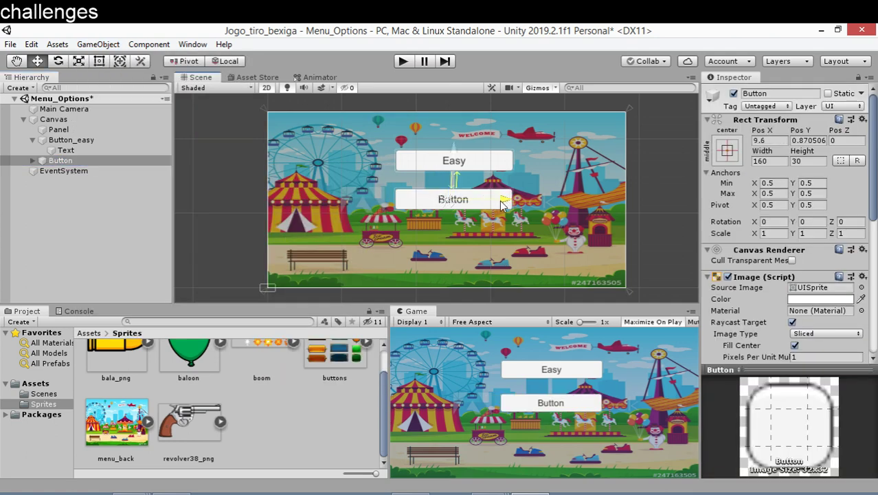
Replace the second button's label text with 'Medium'.
{"action": "left_click", "coordinate": [32, 160]}
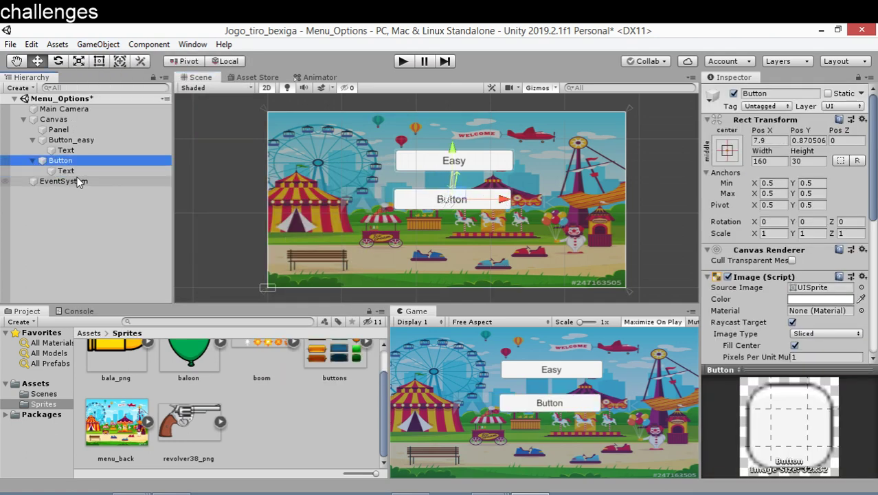
{"action": "left_click", "coordinate": [66, 171]}
{"action": "left_click", "coordinate": [767, 296]}
{"action": "left_click_drag", "start_coordinate": [767, 296], "coordinate": [686, 295]}
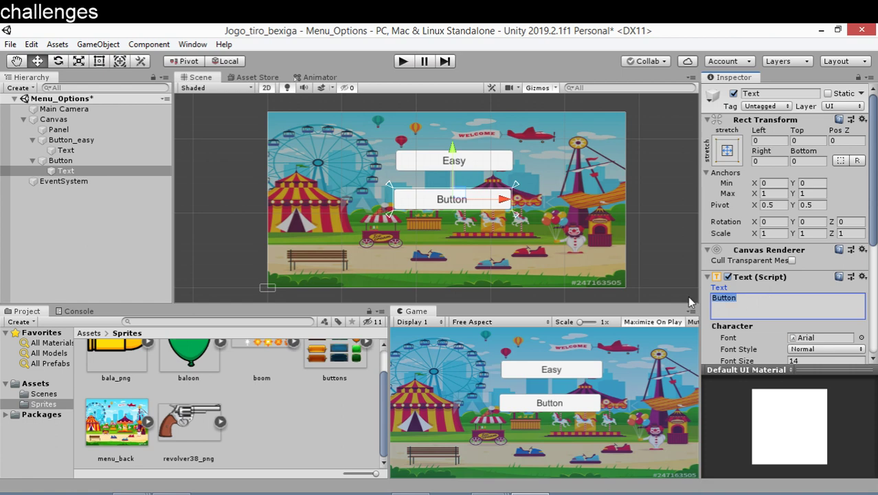
{"action": "type", "text": "Medi"}
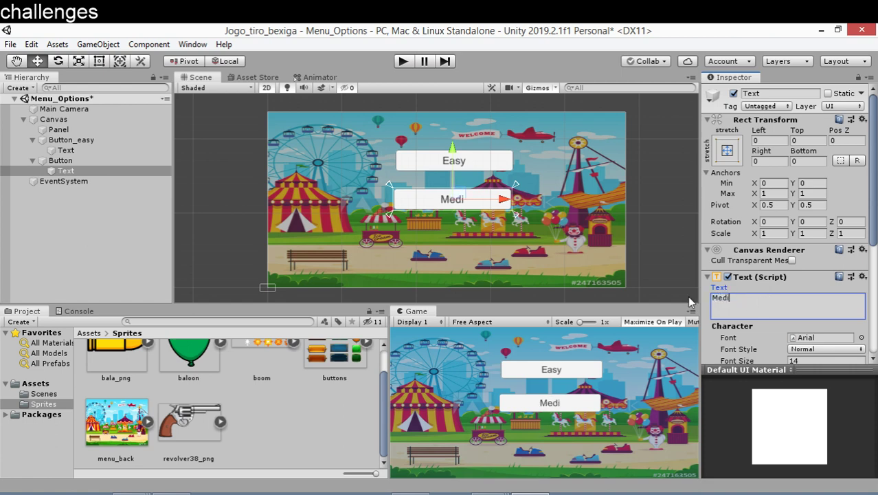
{"action": "type", "text": "um"}
{"action": "left_click", "coordinate": [117, 224]}
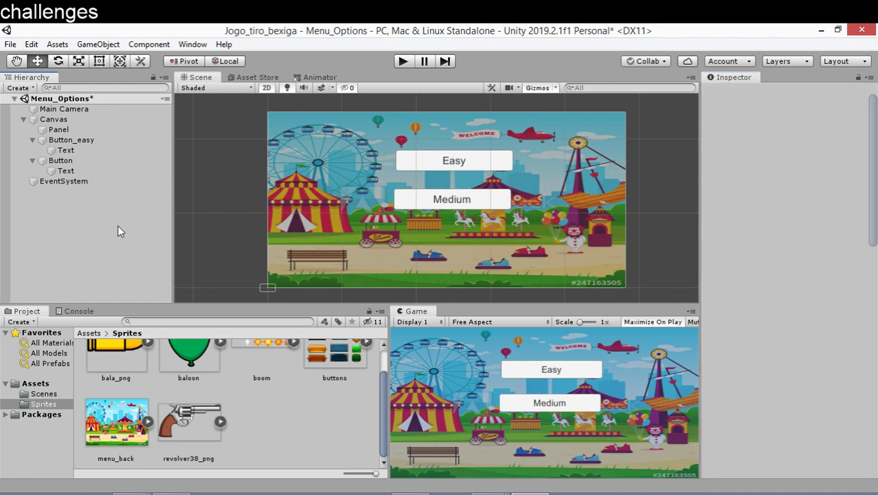
Rename the second button object to Button_medium and dismiss the chat notification.
{"action": "left_click", "coordinate": [70, 162]}
{"action": "left_click", "coordinate": [70, 162]}
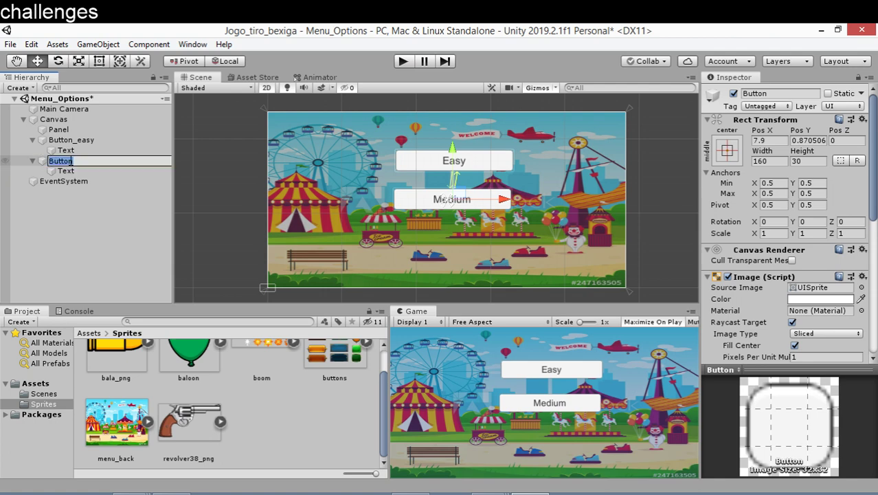
{"action": "left_click", "coordinate": [72, 160]}
{"action": "type", "text": "m"}
{"action": "type", "text": "edium"}
{"action": "key", "text": "Return"}
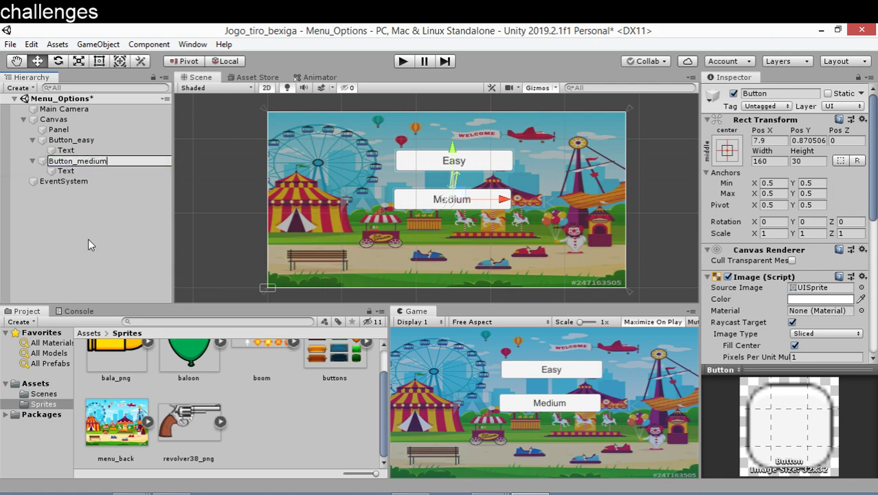
{"action": "left_click", "coordinate": [89, 240]}
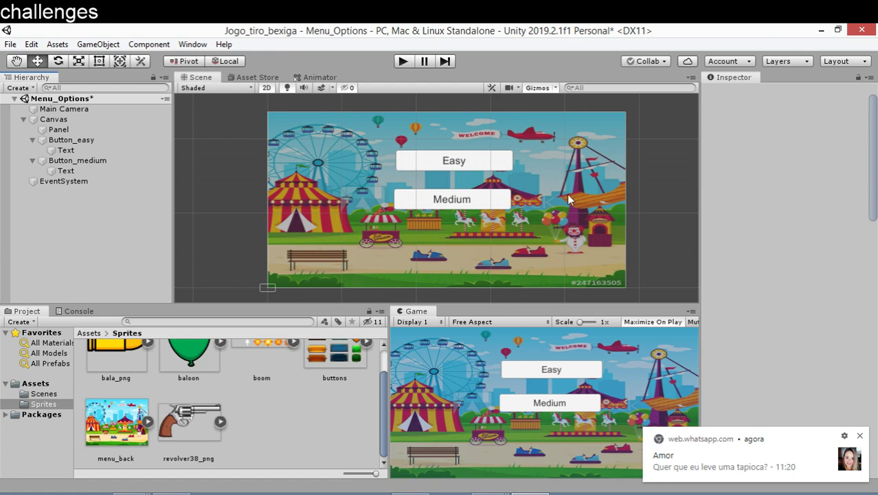
{"action": "left_click", "coordinate": [859, 435]}
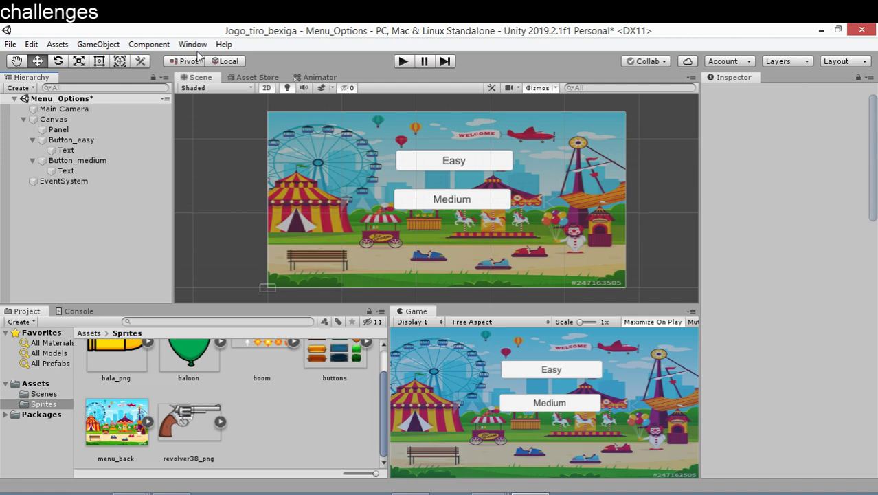
Add a third UI Button and move it down and left, below Medium.
{"action": "left_click", "coordinate": [91, 44]}
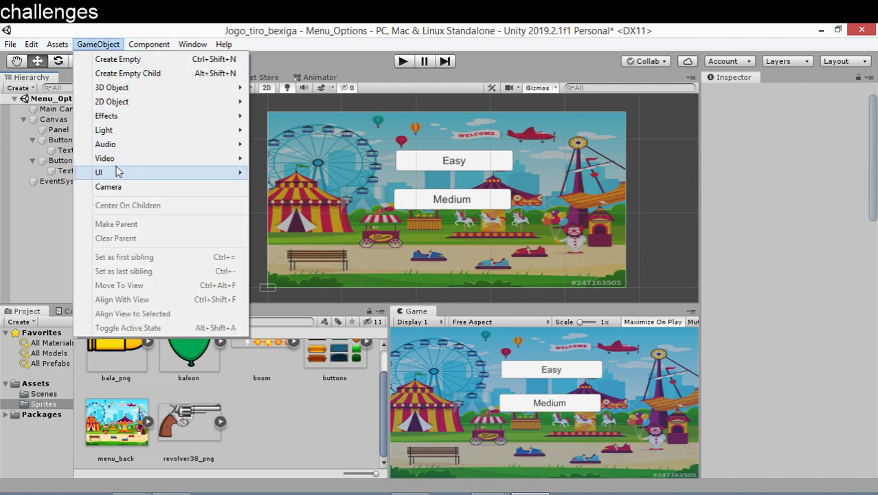
{"action": "mouse_move", "coordinate": [116, 169]}
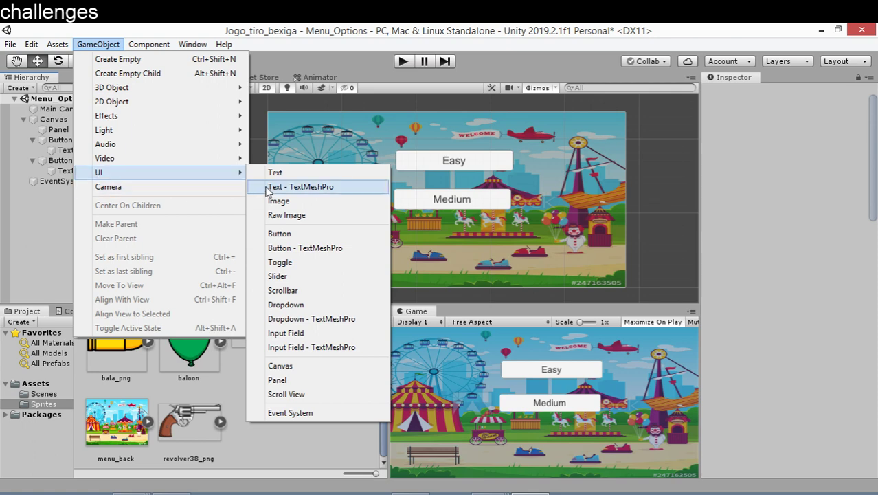
{"action": "left_click", "coordinate": [281, 235]}
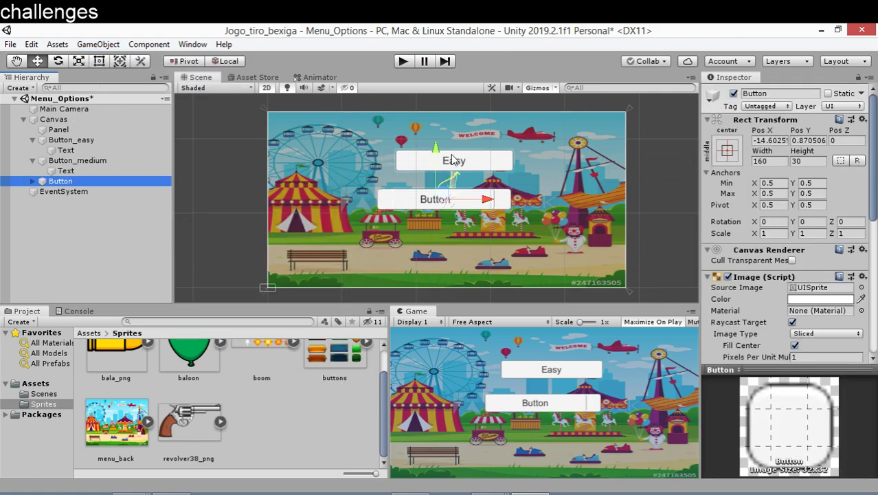
{"action": "left_click_drag", "start_coordinate": [451, 163], "coordinate": [443, 210]}
{"action": "left_click_drag", "start_coordinate": [481, 254], "coordinate": [437, 254]}
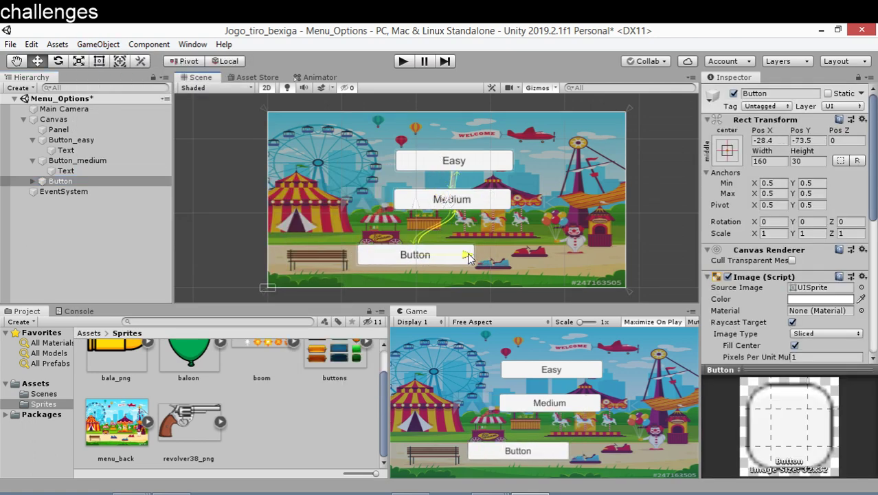
Narrow the third button's width from 160 to 60 and move it left near the bench.
{"action": "left_click", "coordinate": [759, 160]}
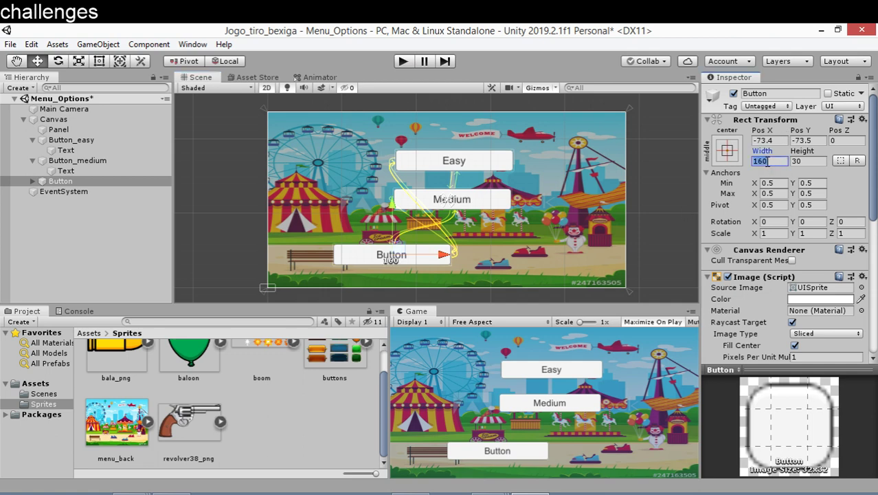
{"action": "left_click", "coordinate": [756, 161]}
{"action": "key", "text": "BackSpace"}
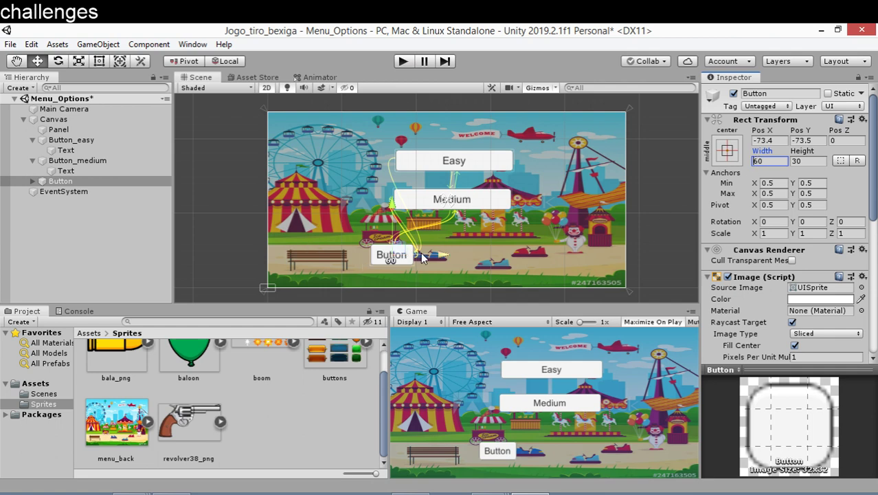
{"action": "left_click_drag", "start_coordinate": [442, 255], "coordinate": [380, 273]}
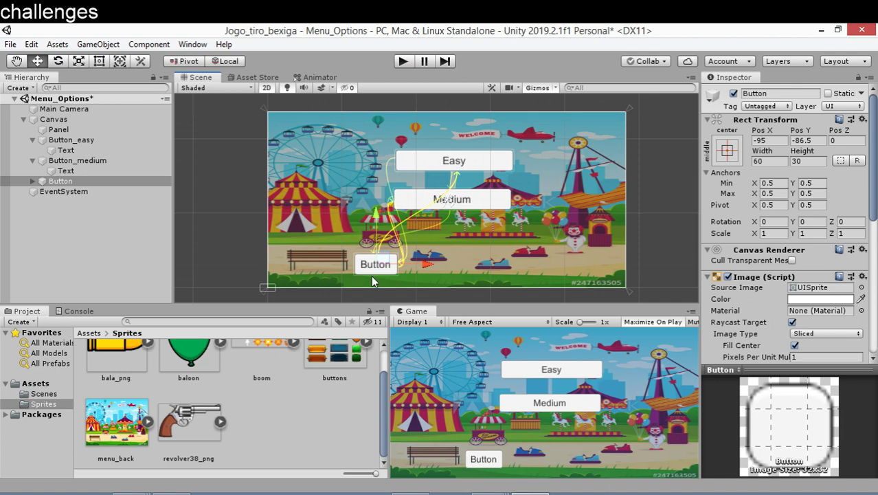
Rename the third button object to Button_voltar.
{"action": "left_click", "coordinate": [70, 183]}
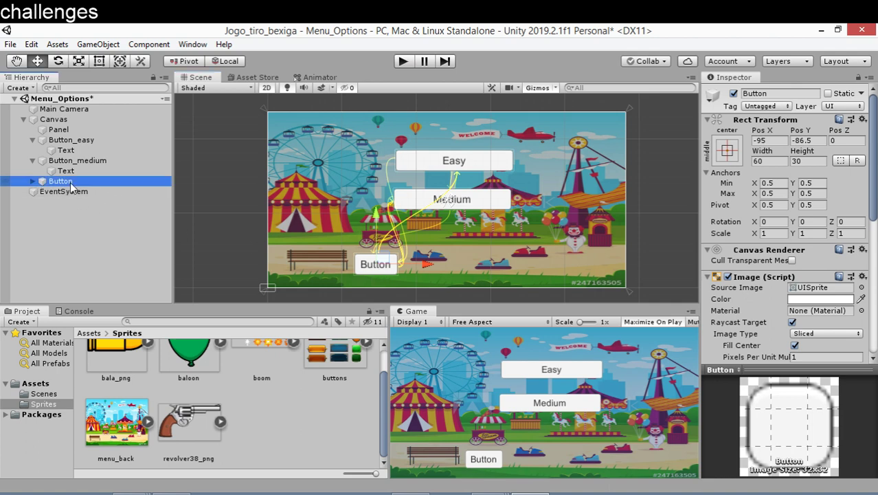
{"action": "left_click", "coordinate": [71, 183]}
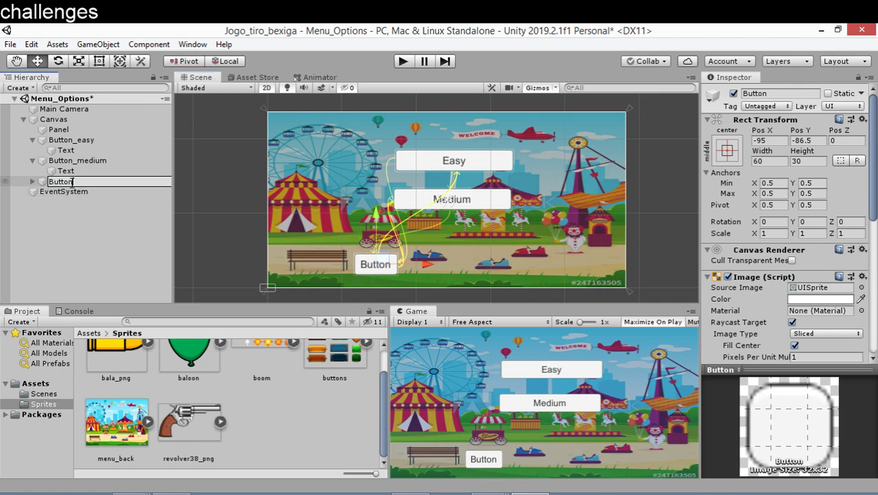
{"action": "type", "text": "_voltar"}
{"action": "key", "text": "Return"}
Apply the yellow round buttons_1 sprite to Button_voltar's Source Image.
{"action": "left_click", "coordinate": [88, 218]}
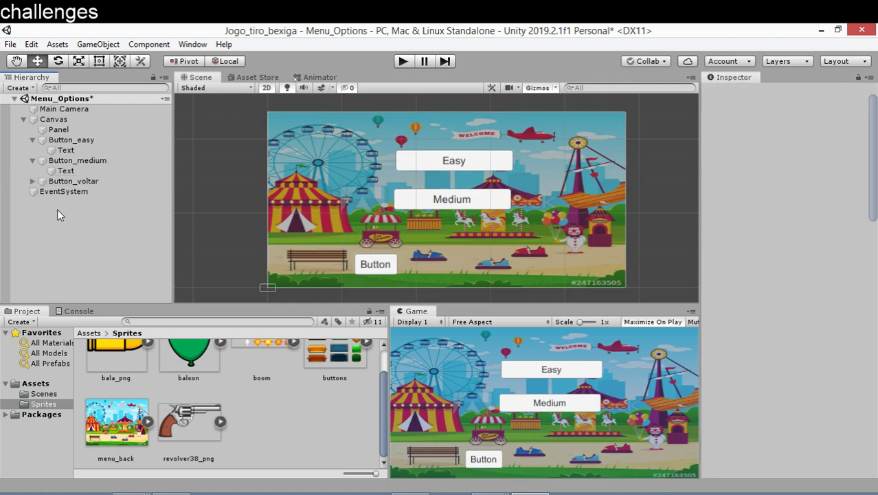
{"action": "left_click", "coordinate": [32, 182]}
{"action": "left_click", "coordinate": [63, 192]}
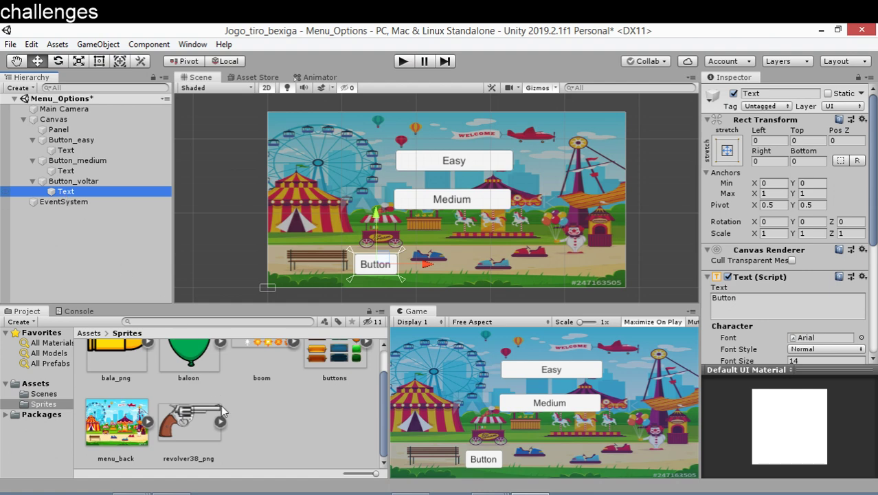
{"action": "scroll", "coordinate": [231, 418], "scroll_direction": "up", "scroll_amount": 2}
{"action": "left_click", "coordinate": [365, 375]}
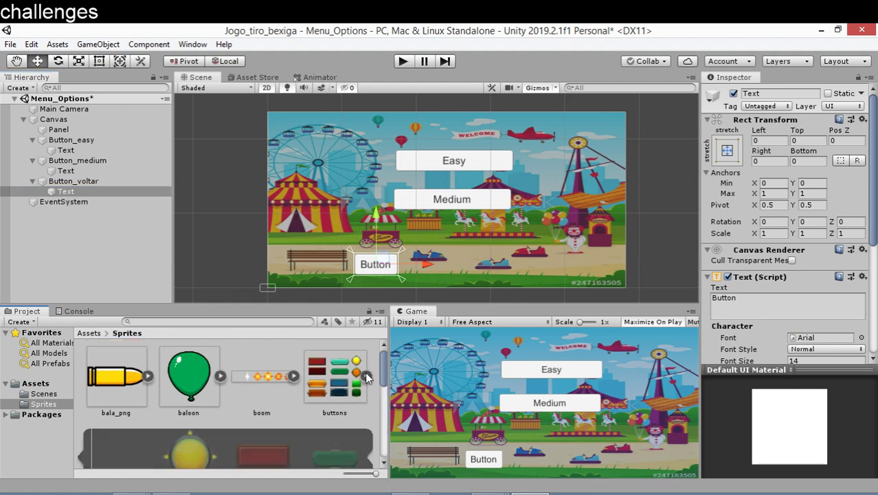
{"action": "scroll", "coordinate": [217, 418], "scroll_direction": "down", "scroll_amount": 1}
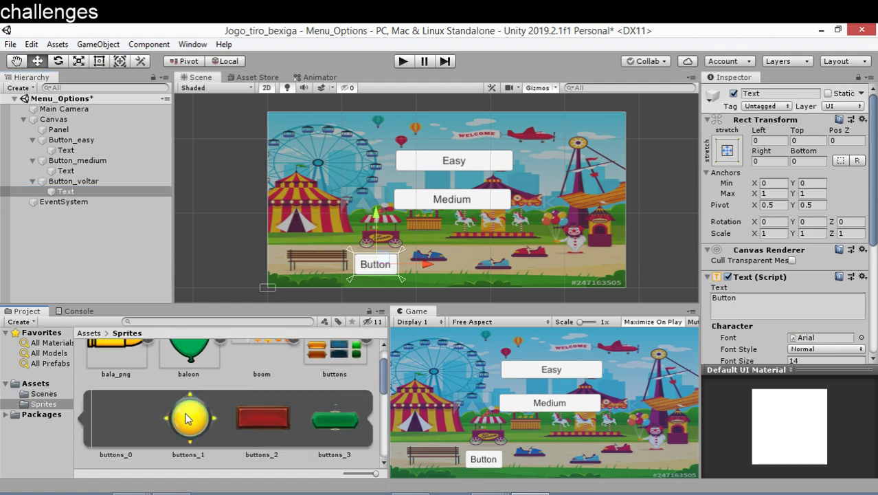
{"action": "left_click", "coordinate": [75, 181]}
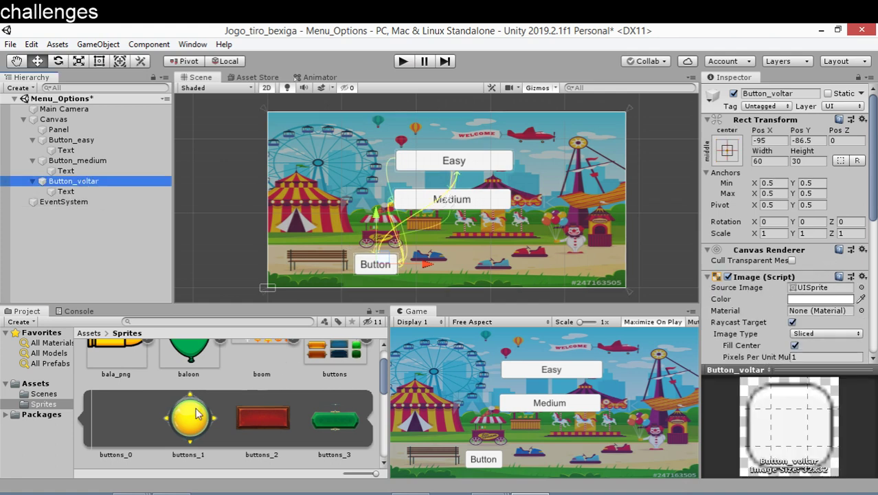
{"action": "left_click_drag", "start_coordinate": [198, 416], "coordinate": [819, 289]}
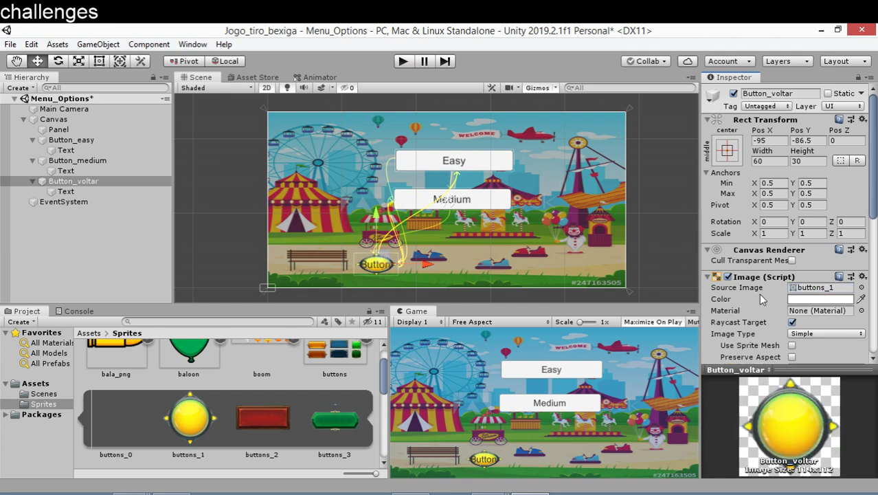
Change Button_voltar's label text from 'Button' to 'Voltar'.
{"action": "left_click", "coordinate": [53, 191]}
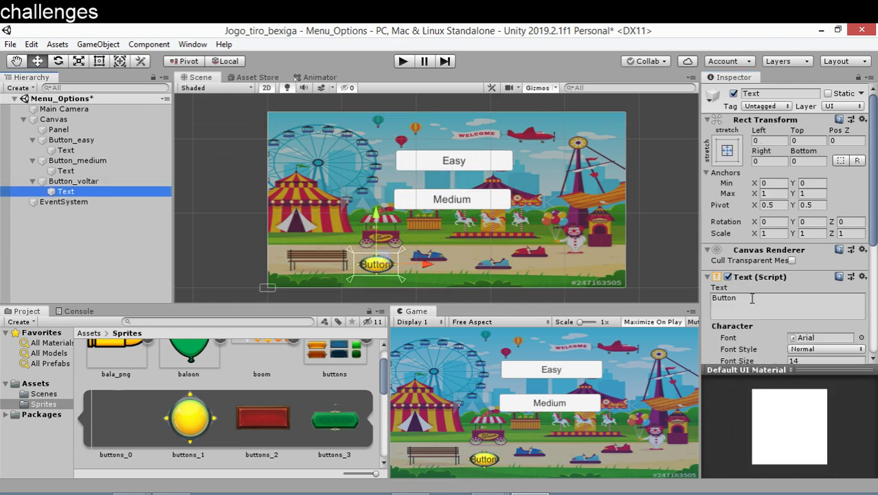
{"action": "double_click", "coordinate": [752, 298]}
{"action": "type", "text": "V"}
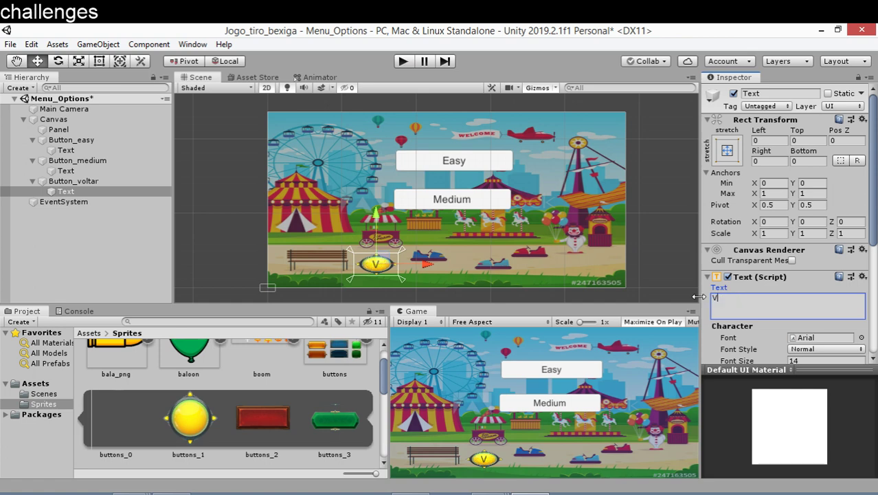
{"action": "type", "text": "oltar"}
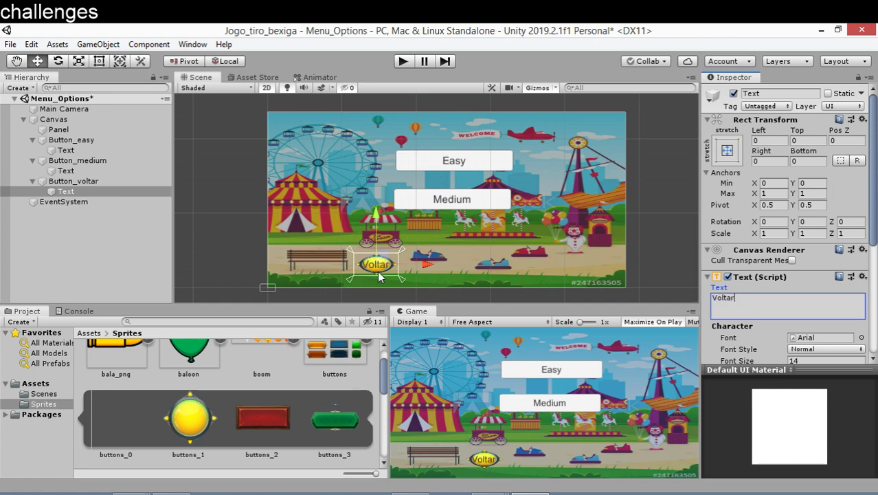
{"action": "left_click", "coordinate": [219, 253]}
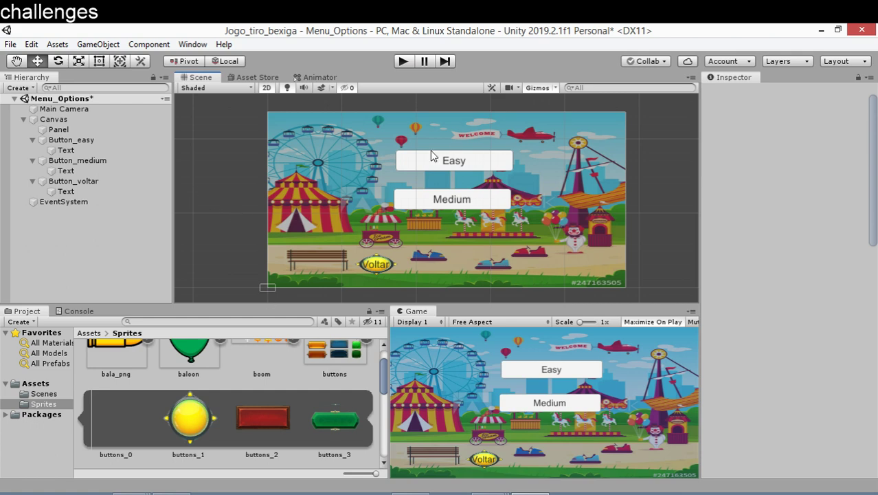
Add a UI Text element and move it to the canvas's lower right.
{"action": "left_click", "coordinate": [98, 44]}
{"action": "mouse_move", "coordinate": [107, 173]}
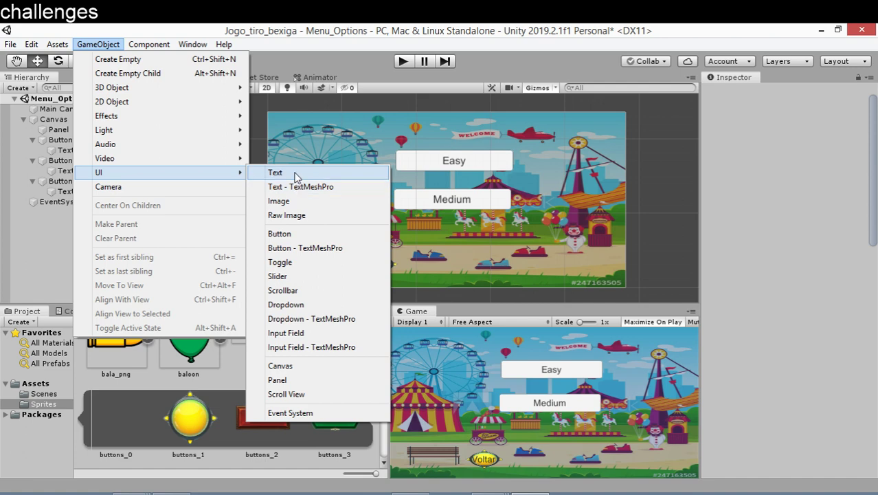
{"action": "left_click", "coordinate": [288, 171]}
{"action": "mouse_move", "coordinate": [500, 208]}
{"action": "left_mouse_down"}
{"action": "mouse_move", "coordinate": [574, 197]}
{"action": "mouse_move", "coordinate": [577, 221]}
{"action": "left_mouse_up"}
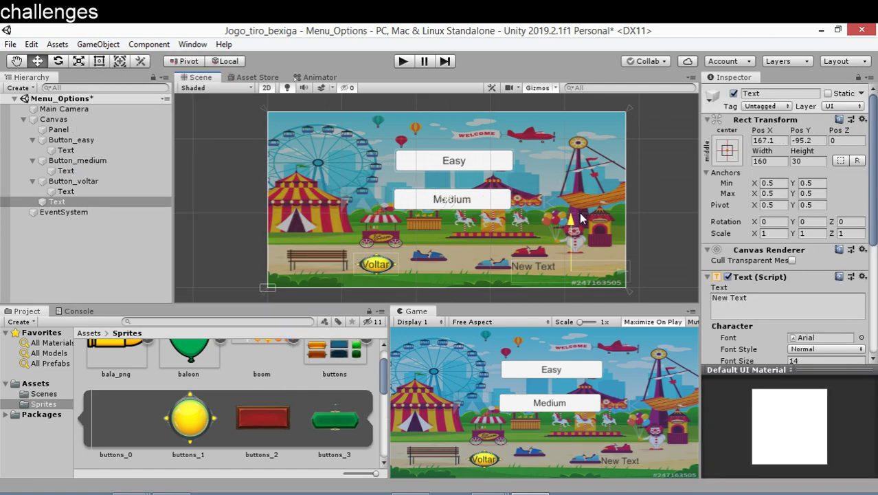
{"action": "left_click_drag", "start_coordinate": [622, 271], "coordinate": [641, 271]}
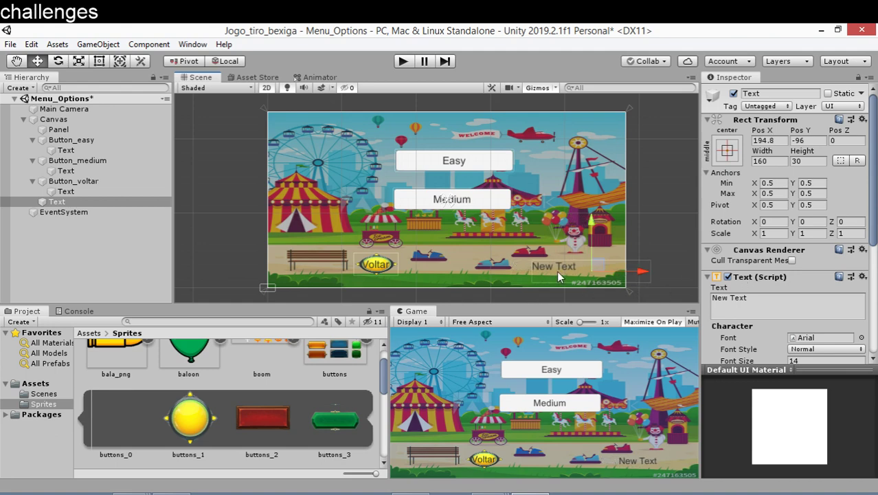
Colour the text bright yellow (EBFB04) and set its Font Style to Bold.
{"action": "scroll", "coordinate": [816, 292], "scroll_direction": "down", "scroll_amount": 5}
{"action": "left_click", "coordinate": [818, 269]}
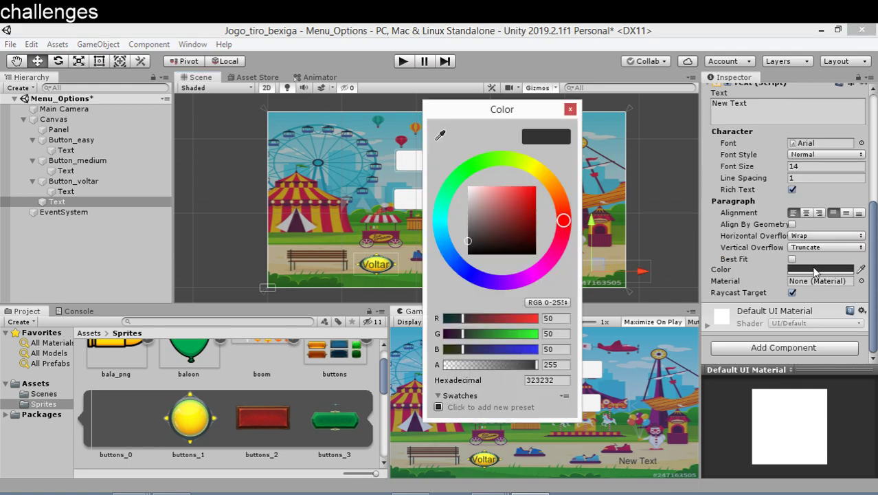
{"action": "left_click", "coordinate": [529, 165]}
{"action": "left_click", "coordinate": [536, 187]}
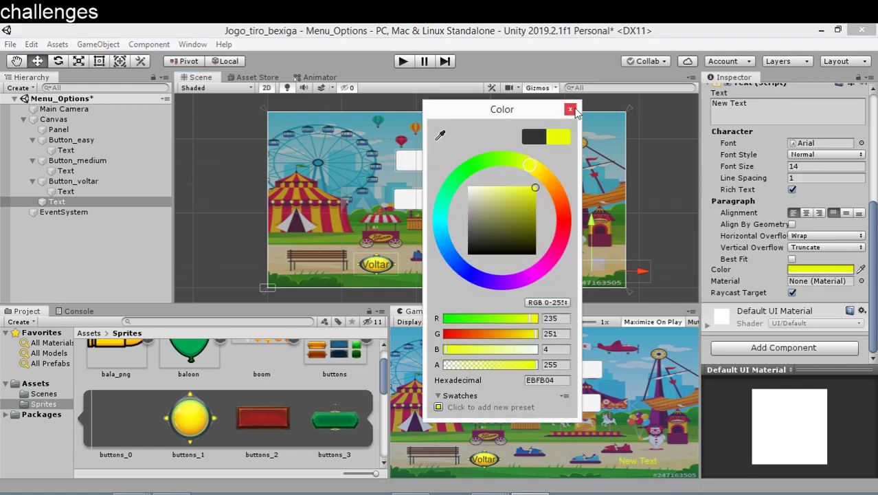
{"action": "left_click", "coordinate": [811, 155]}
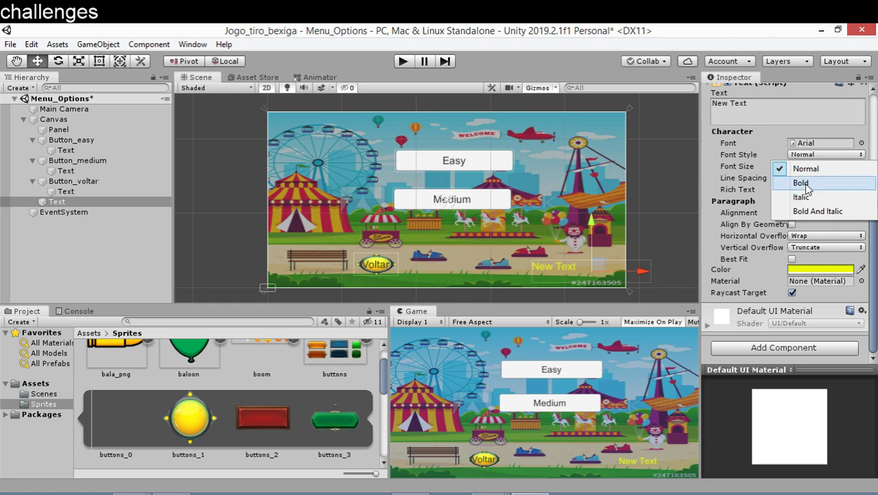
{"action": "left_click", "coordinate": [802, 182]}
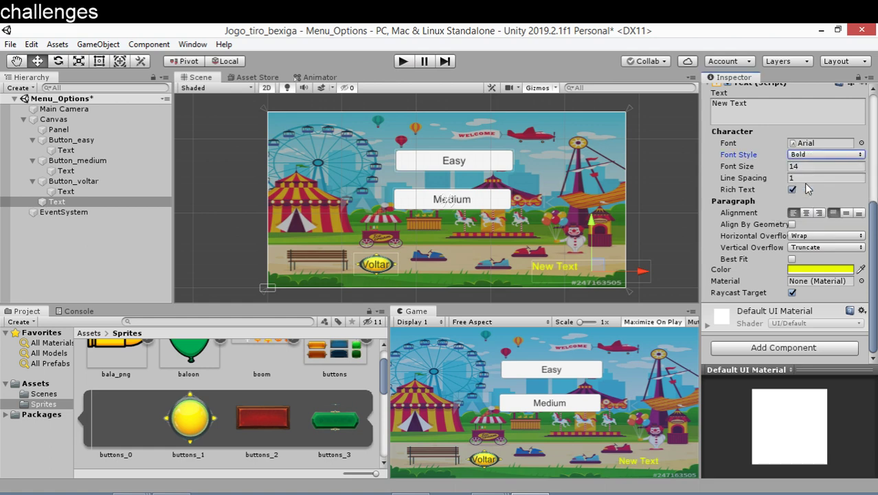
{"action": "left_click", "coordinate": [661, 211]}
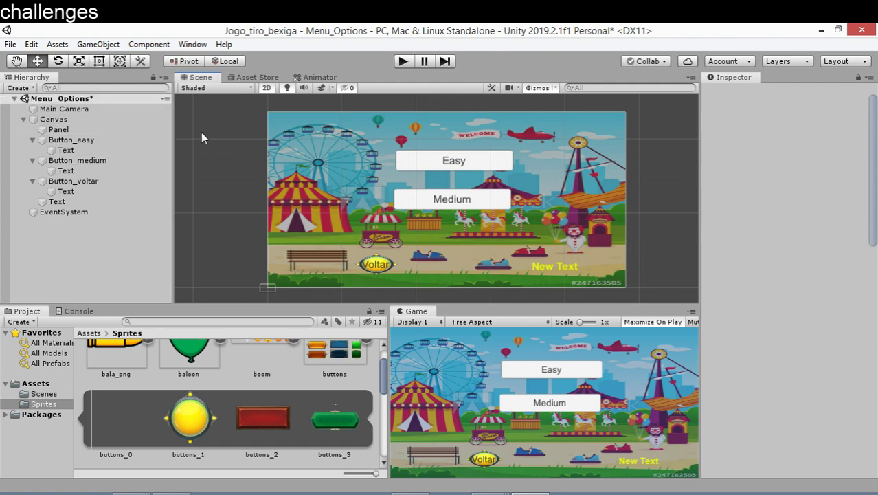
Rename the text object to Text_status, then open the Menu scene from Assets/Scenes.
{"action": "scroll", "coordinate": [291, 375], "scroll_direction": "up", "scroll_amount": 1}
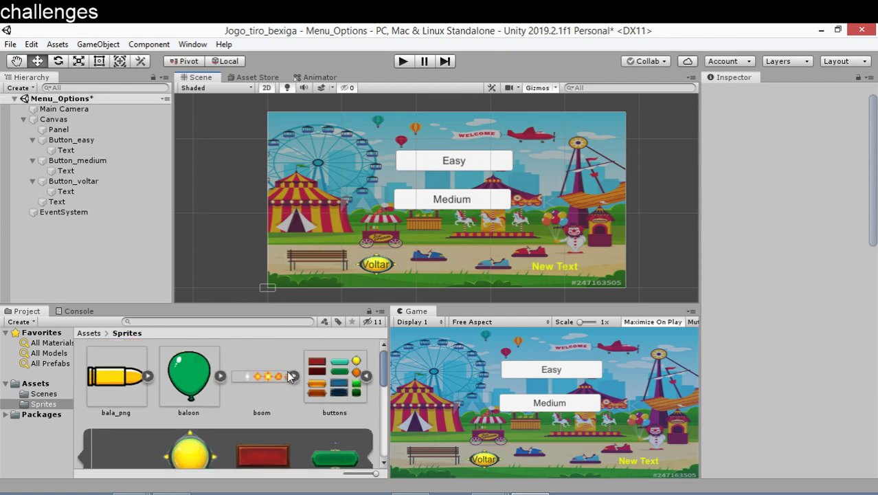
{"action": "left_click", "coordinate": [88, 333]}
{"action": "double_click", "coordinate": [117, 376]}
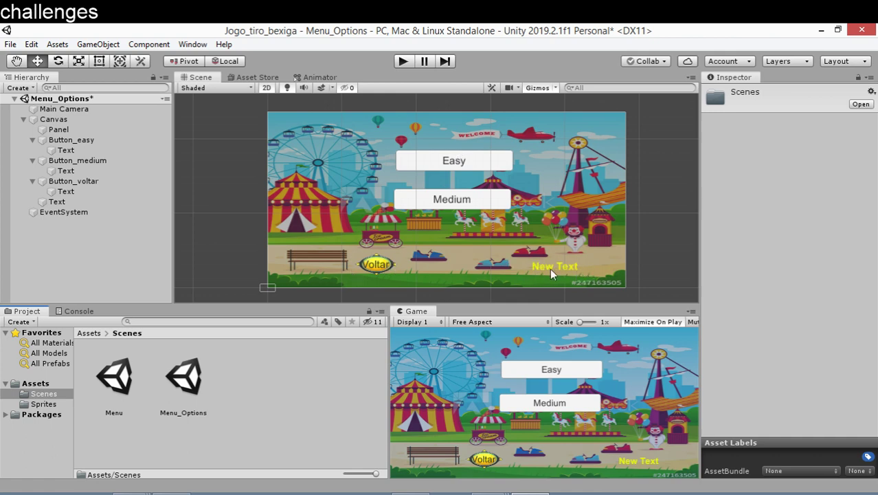
{"action": "left_click", "coordinate": [101, 201]}
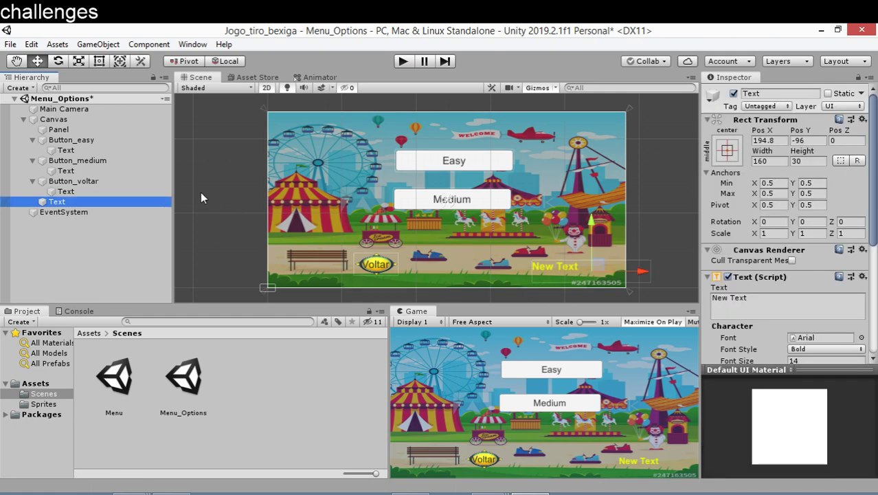
{"action": "key", "text": "F2"}
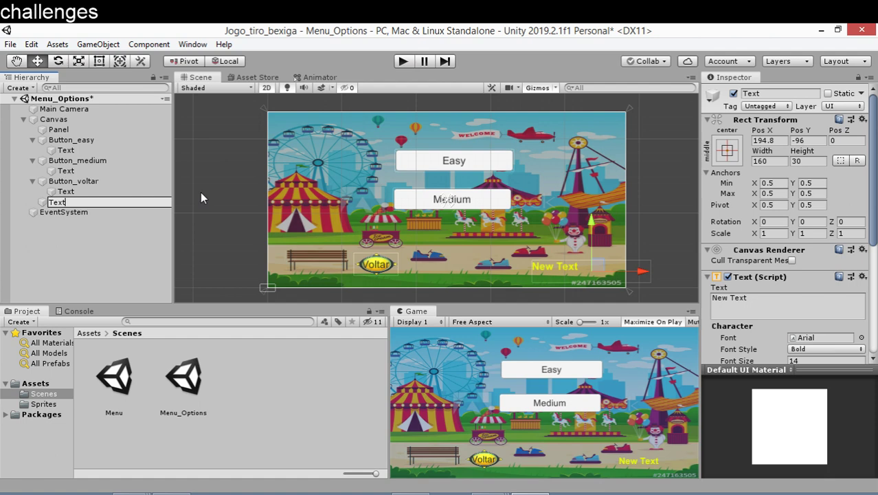
{"action": "type", "text": "_stat"}
{"action": "type", "text": "us"}
{"action": "left_click", "coordinate": [80, 268]}
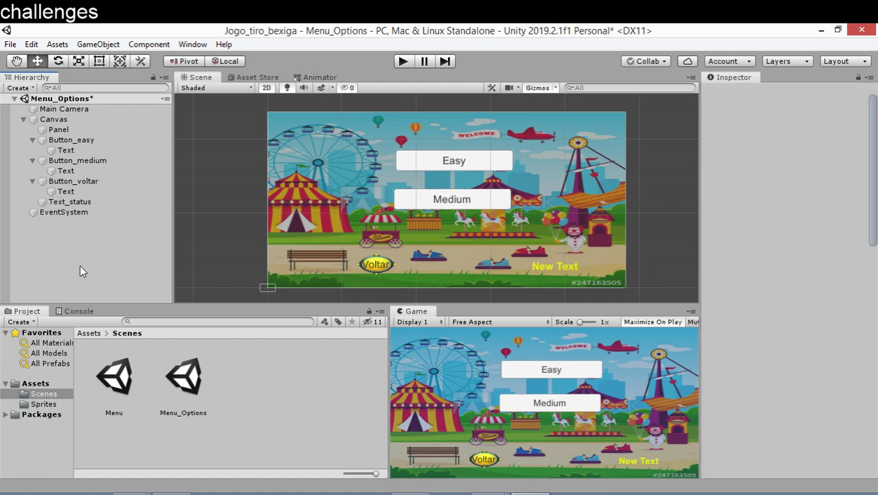
{"action": "double_click", "coordinate": [117, 375]}
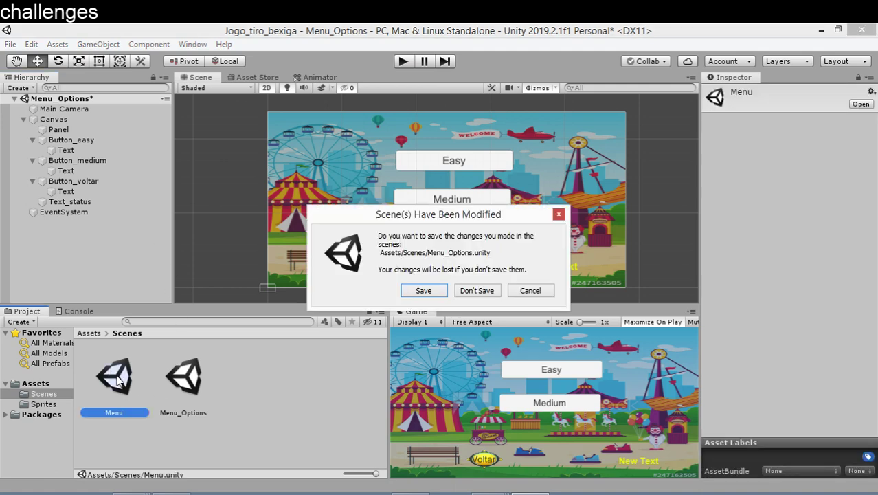
Save the Menu_Options changes at the prompt and reopen the Menu_Options scene.
{"action": "left_click", "coordinate": [414, 291]}
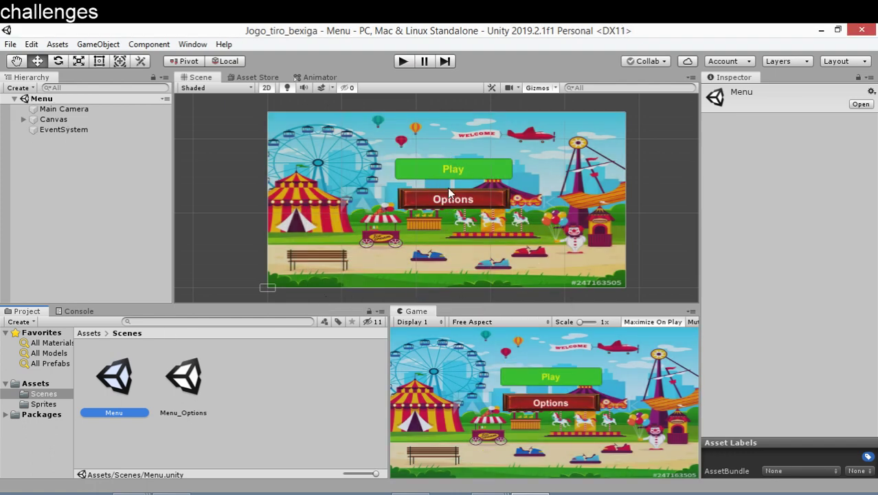
{"action": "double_click", "coordinate": [191, 377]}
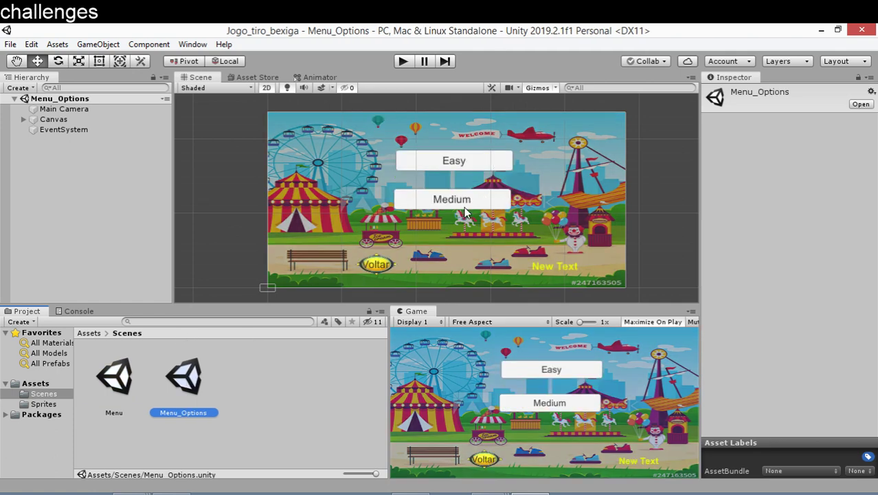